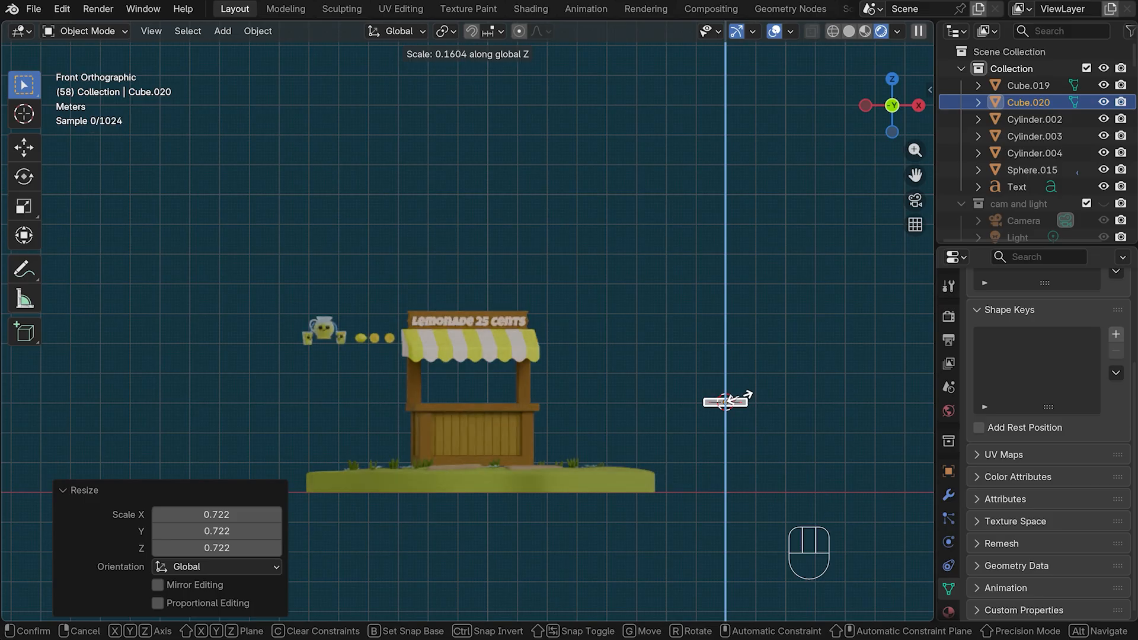
Flatten the new cube beside the lemonade stand to about 0.163 along global Z and apply its scale
left_click(744, 397)
key("ctrl+a")
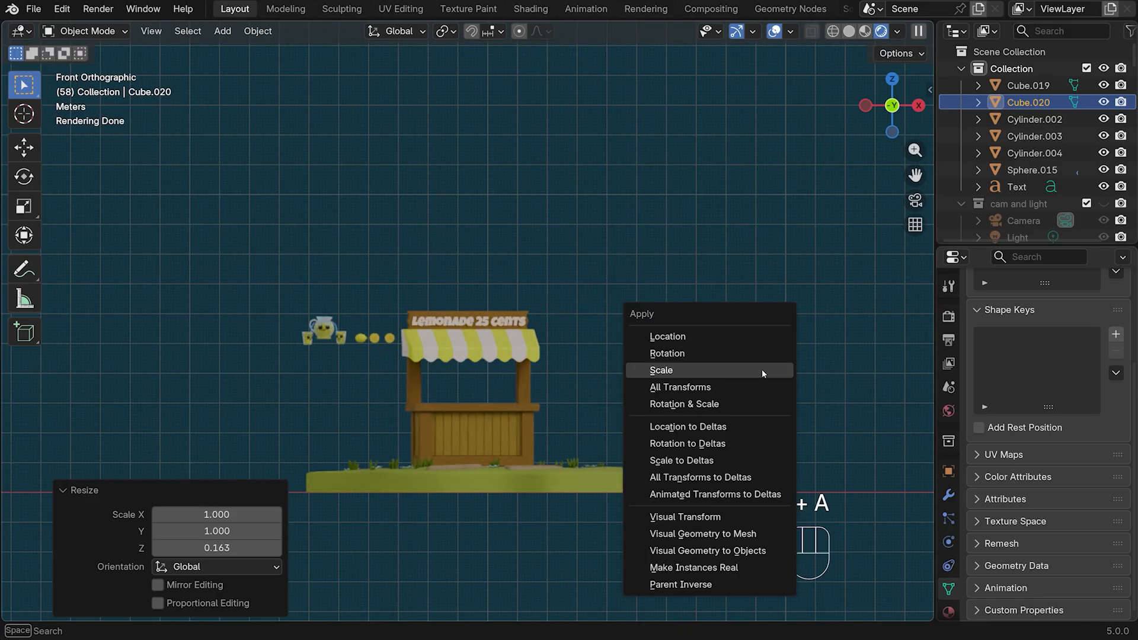
left_click(762, 371)
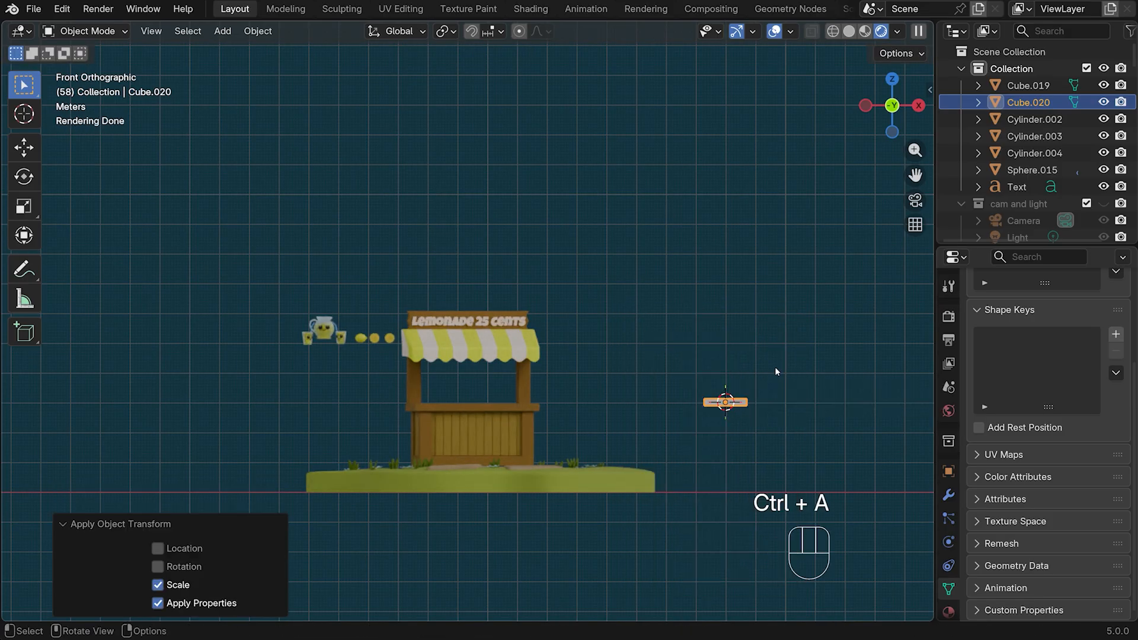
Enter Edit Mode on the flattened cube, with solid shading and the object isolated in local view
key("Tab")
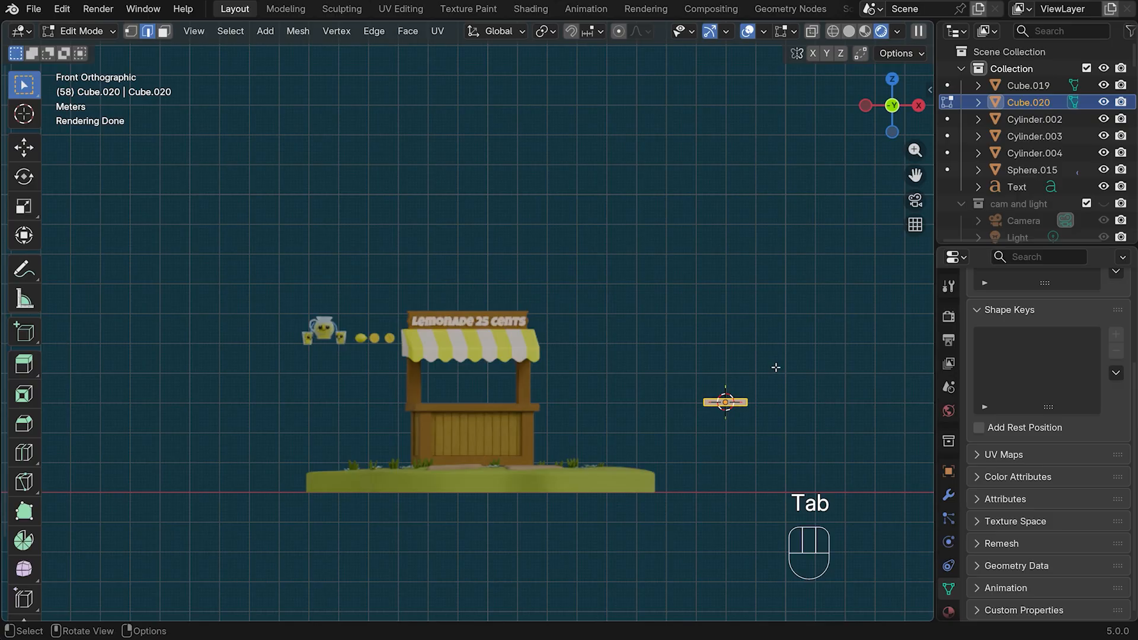
key("z")
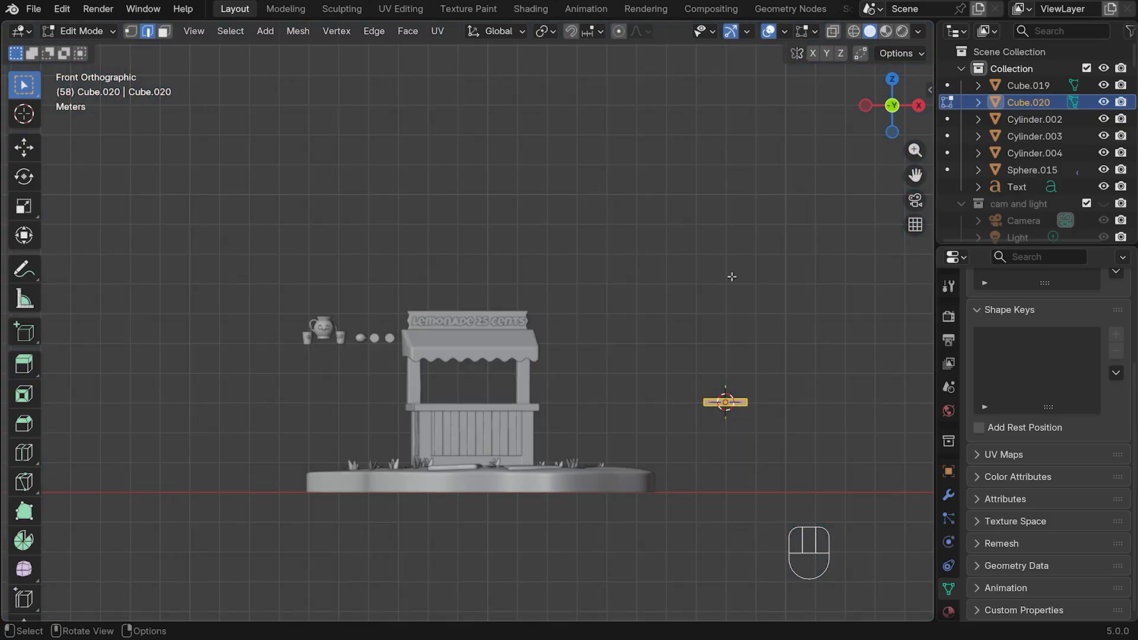
key("KP_Divide")
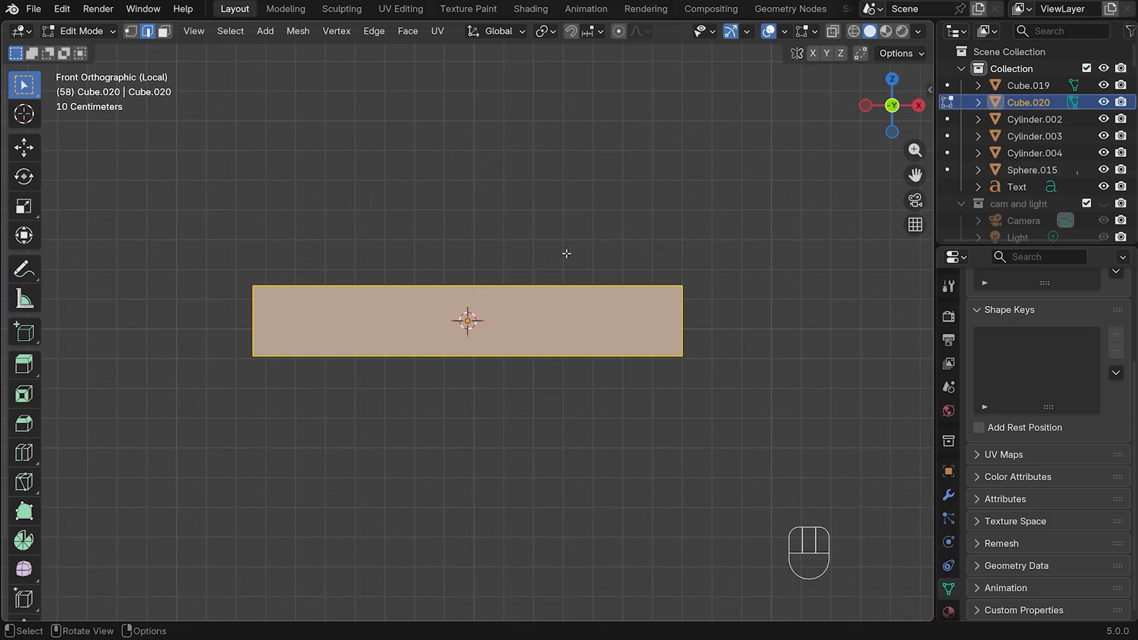
middle_click_drag(599, 243, 570, 285)
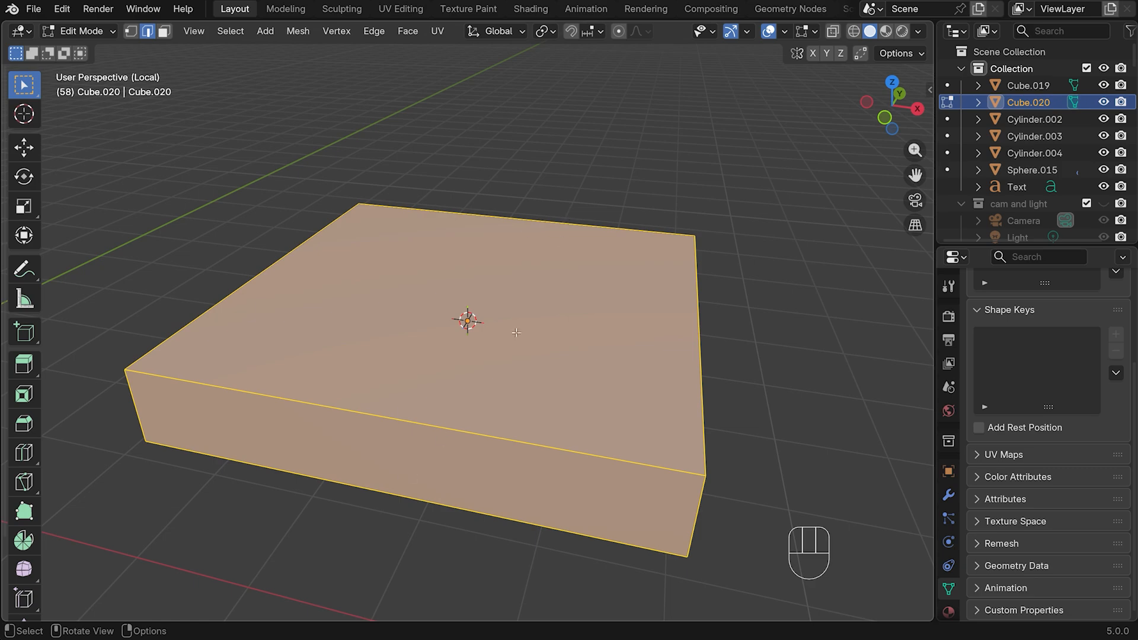
Add two evenly spaced loop cuts that divide the slab into three equal planks
key("ctrl+r")
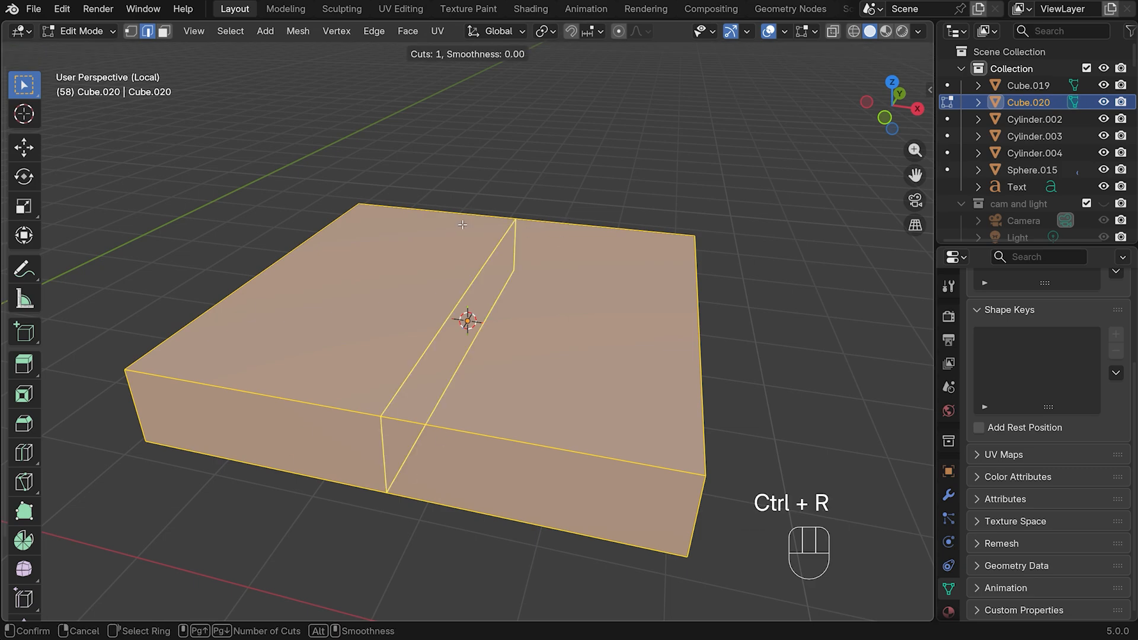
scroll(462, 224, "up", 3)
scroll(462, 224, "down", 2)
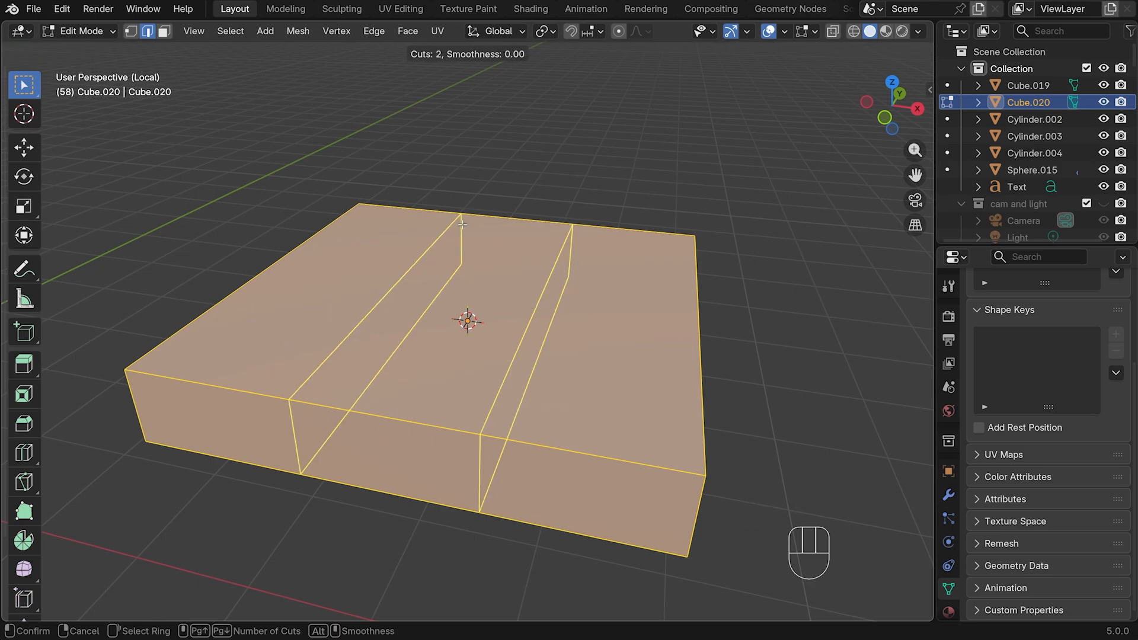
left_click(462, 224)
left_click(462, 224)
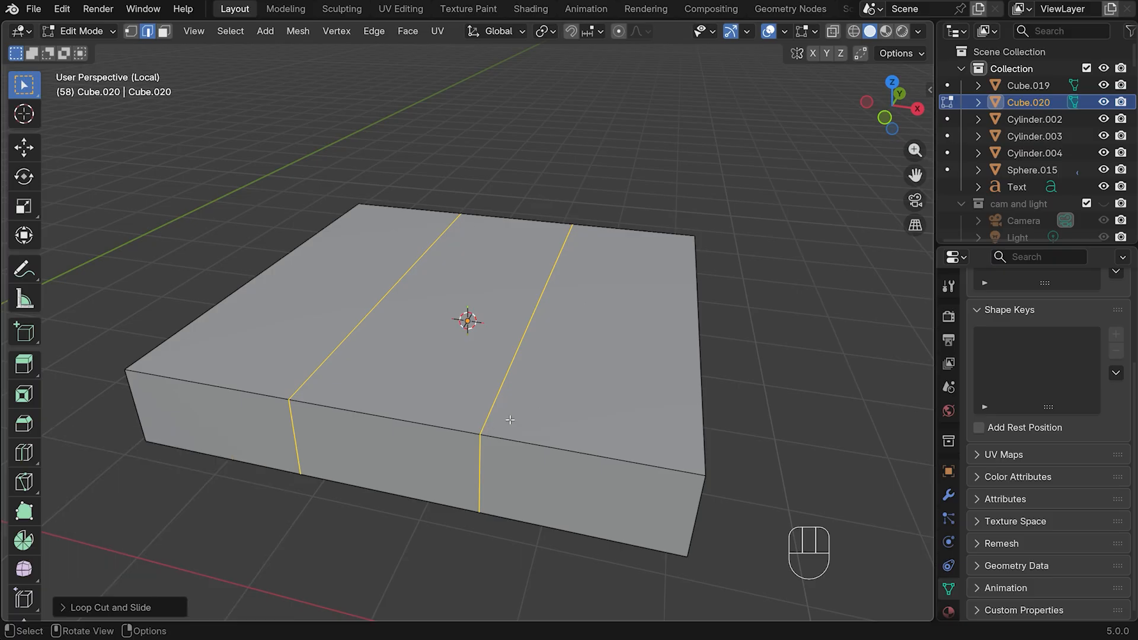
Add one more loop cut close beside each of the two cuts, on its outer side, to form two narrow strips
key("ctrl+r")
left_click(579, 226)
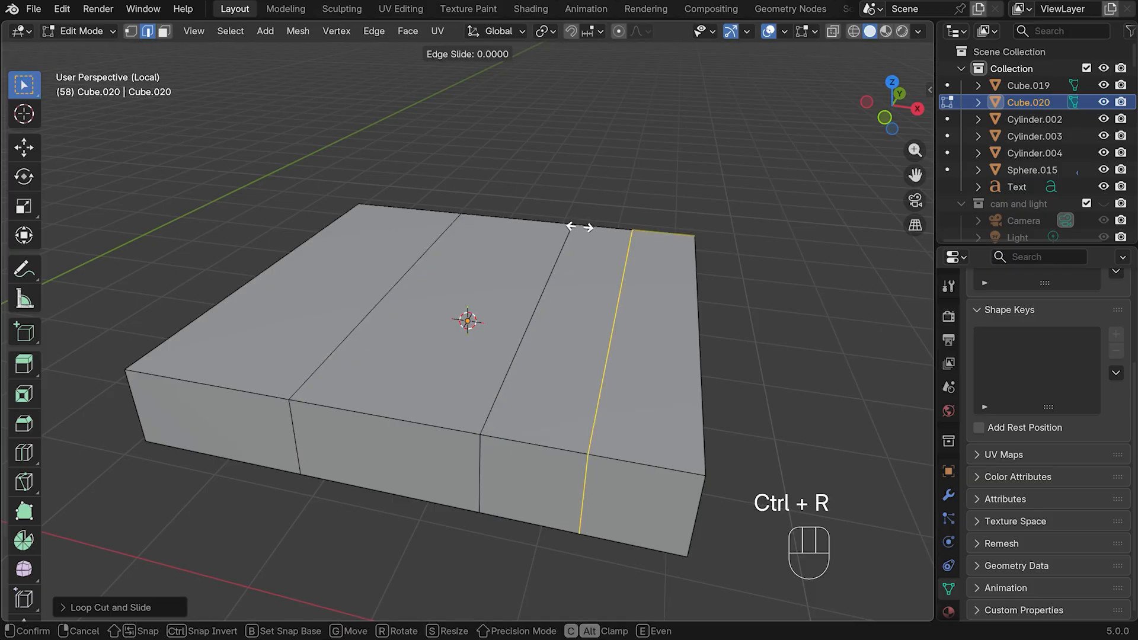
left_click(522, 206)
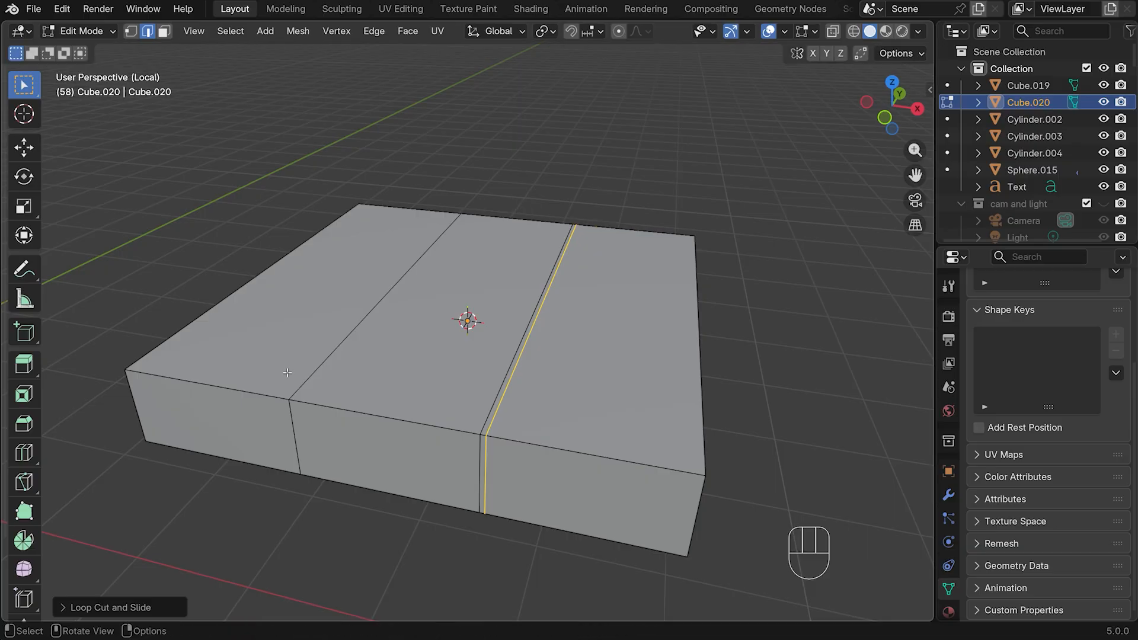
middle_click_drag(388, 334, 447, 343)
key("ctrl+r")
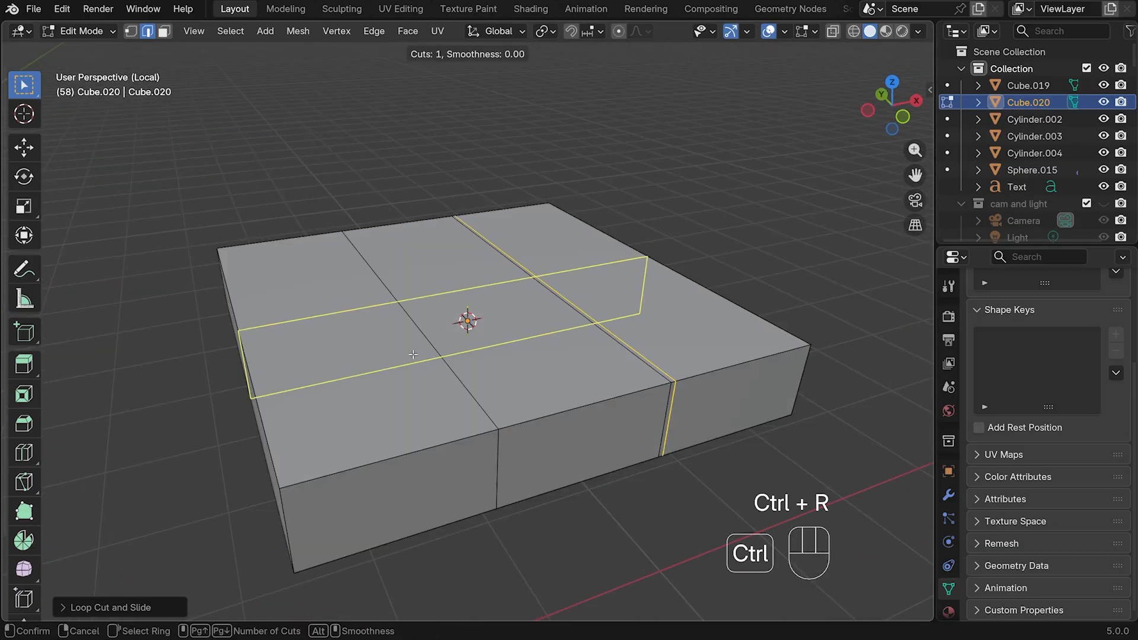
left_click(322, 216)
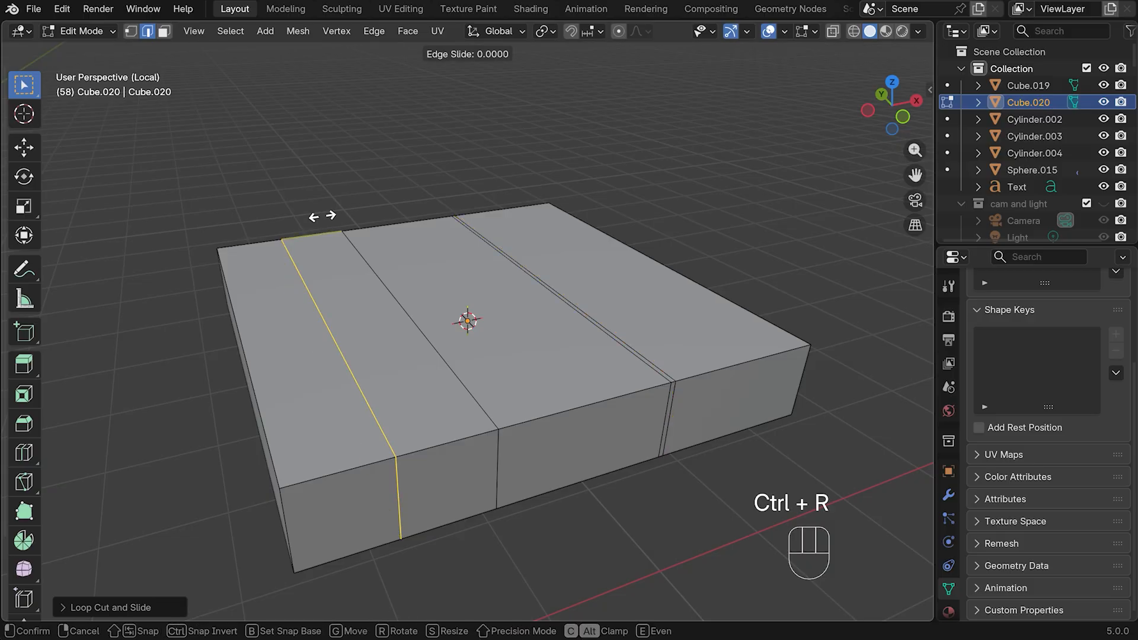
left_click(382, 211)
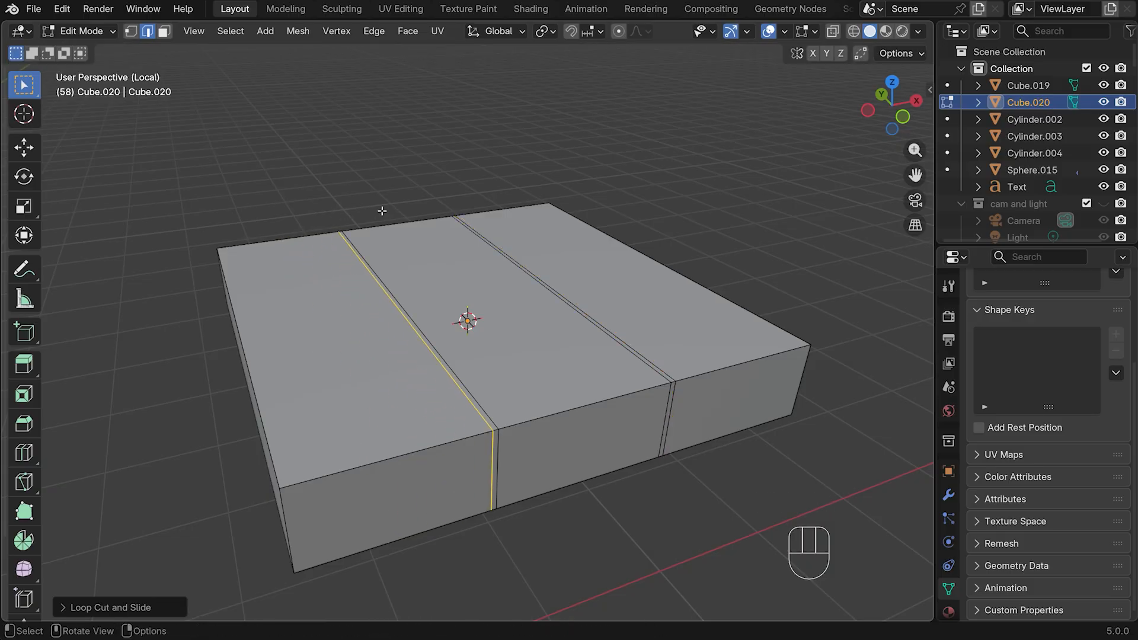
Extrude the two narrow face loops along their normals about 0.018 m inward as grooves between the planks
key("3")
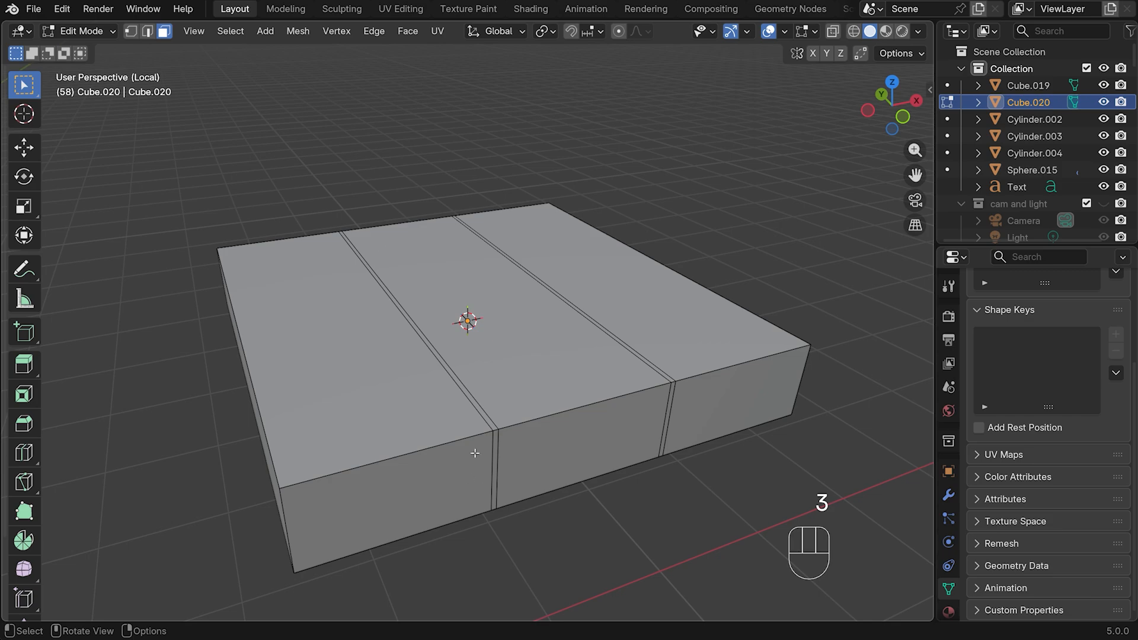
left_click(497, 435, "alt")
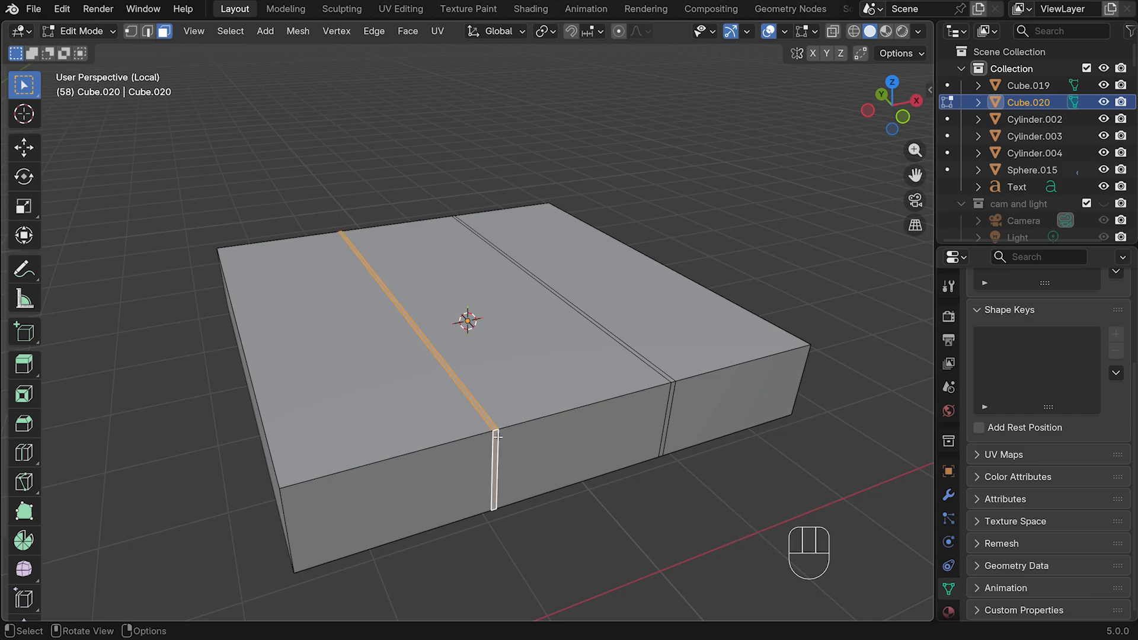
left_click(673, 382, "alt+shift")
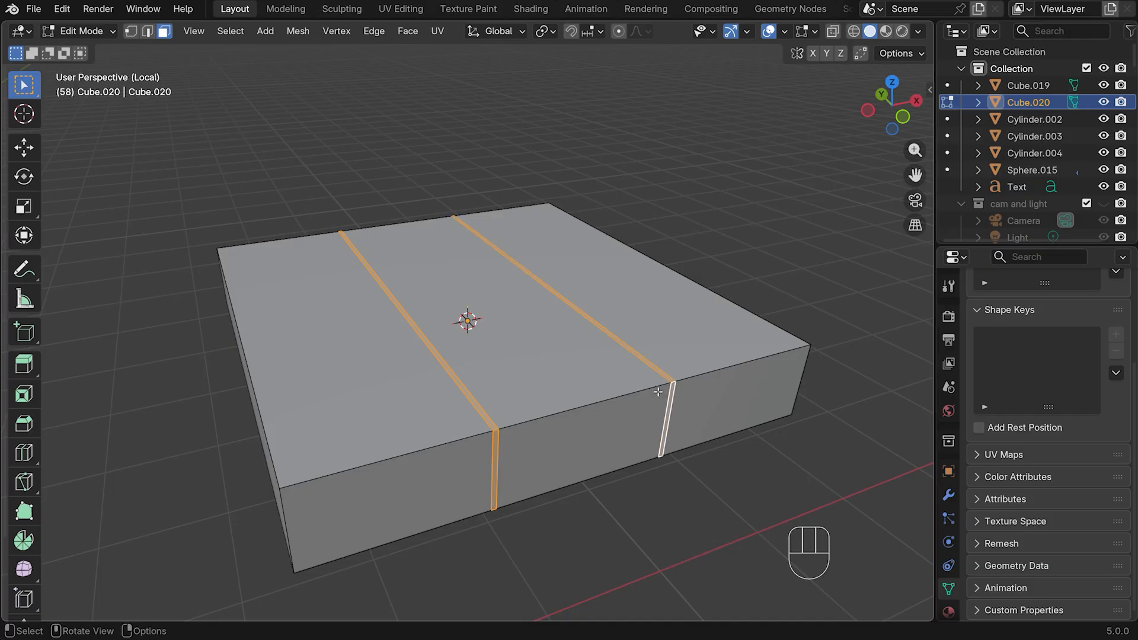
key("alt+e")
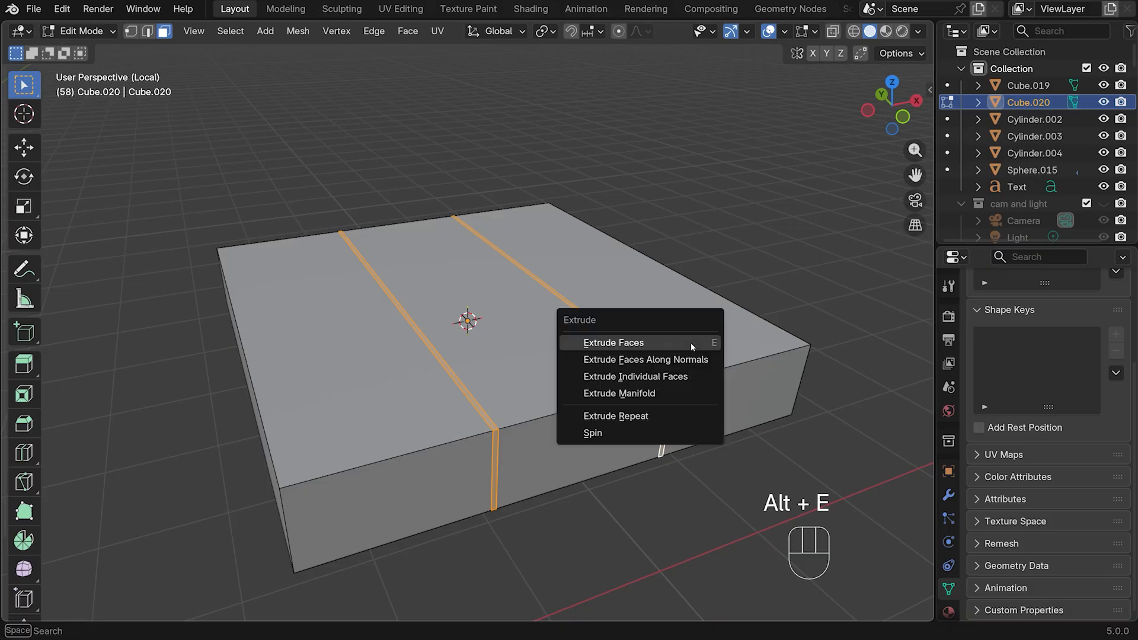
left_click(640, 359)
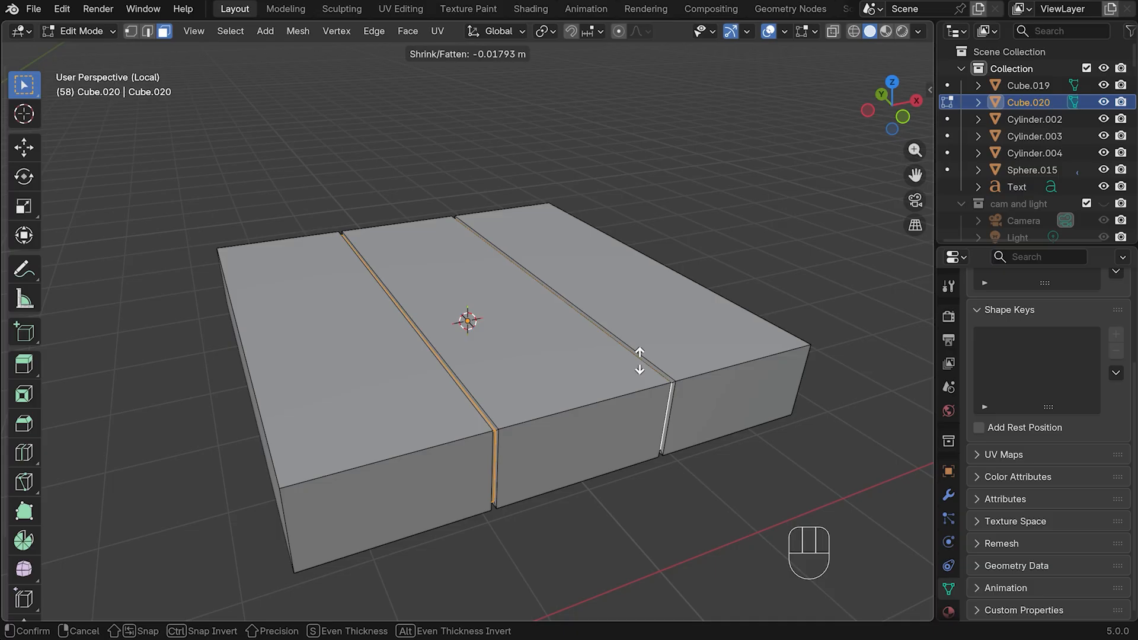
left_click(640, 361)
Add a centred lengthwise loop cut to each of the two outer planks
middle_click_drag(756, 423, 684, 419)
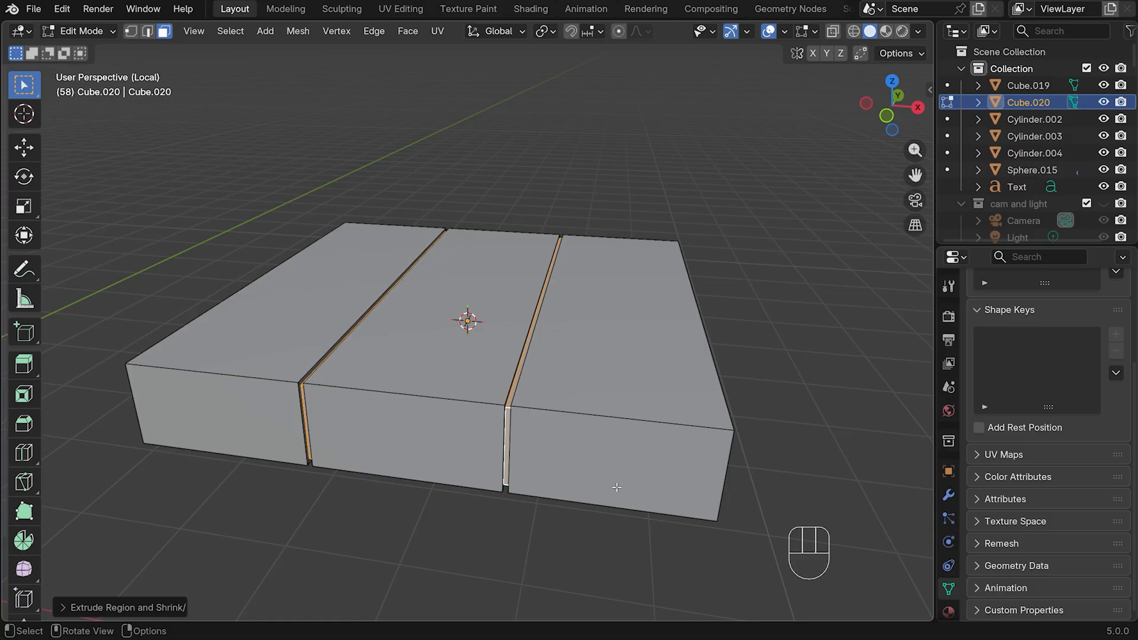
key("ctrl+r")
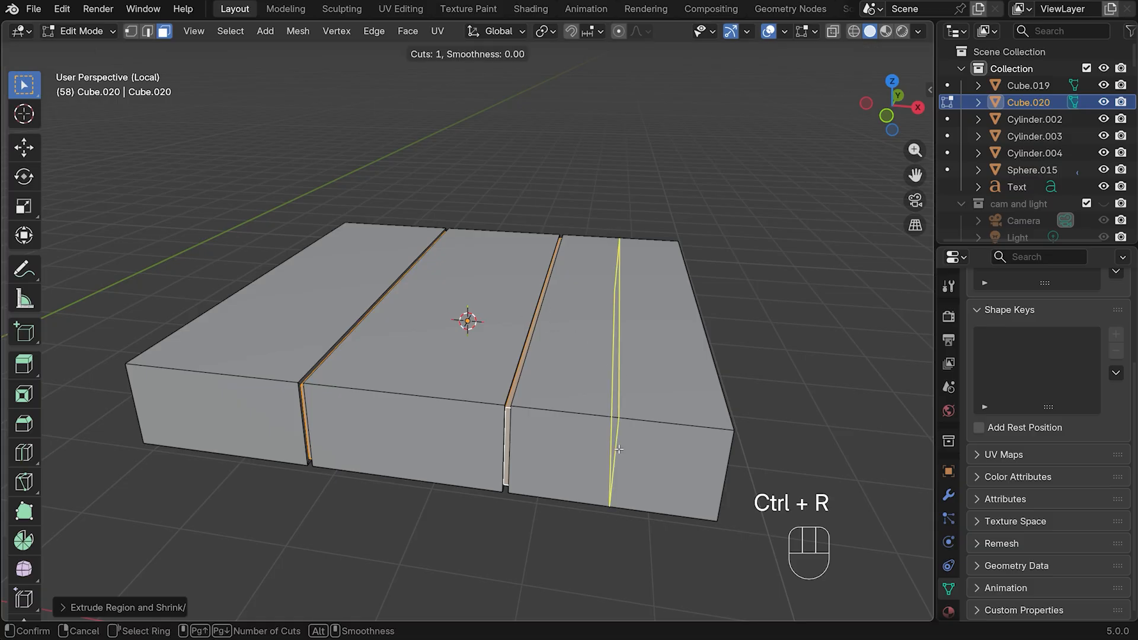
left_click(618, 449)
left_click(618, 450)
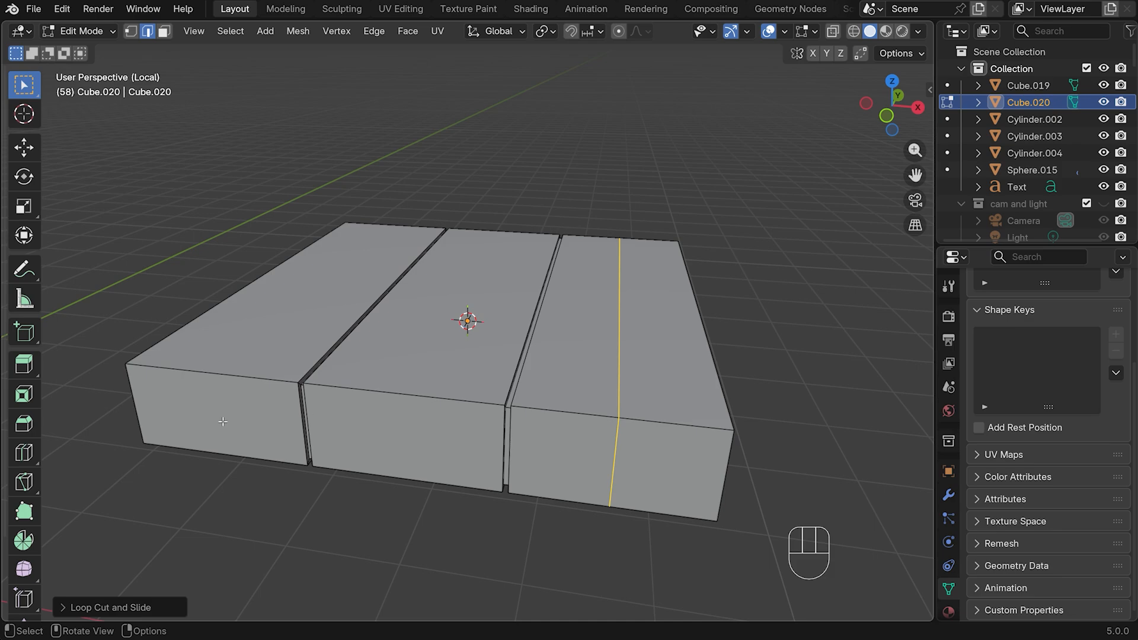
key("ctrl+r")
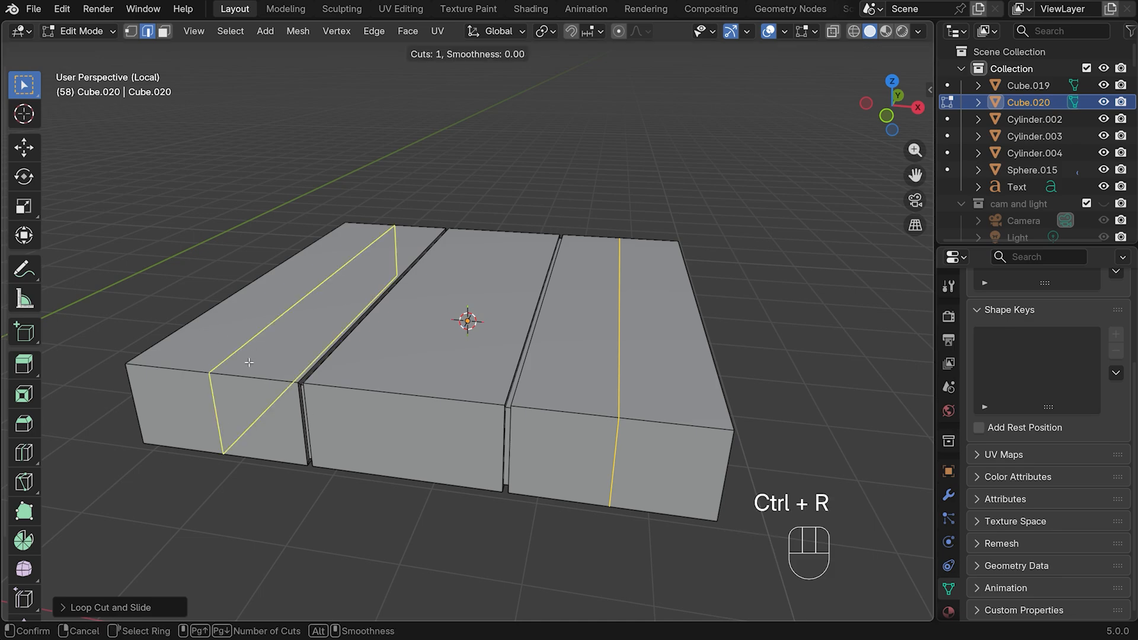
left_click(248, 361)
left_click(249, 362)
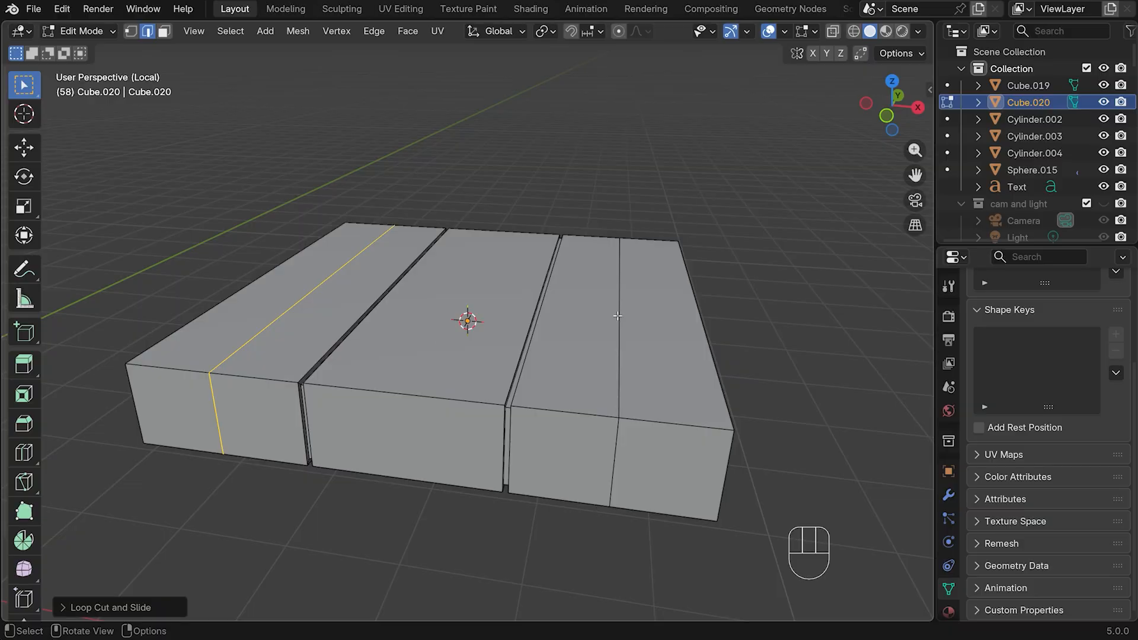
Scale the two outer planks' centre loops together by about 1.07 along global X, towards the slab's outer edges
left_click(618, 358, "alt+shift")
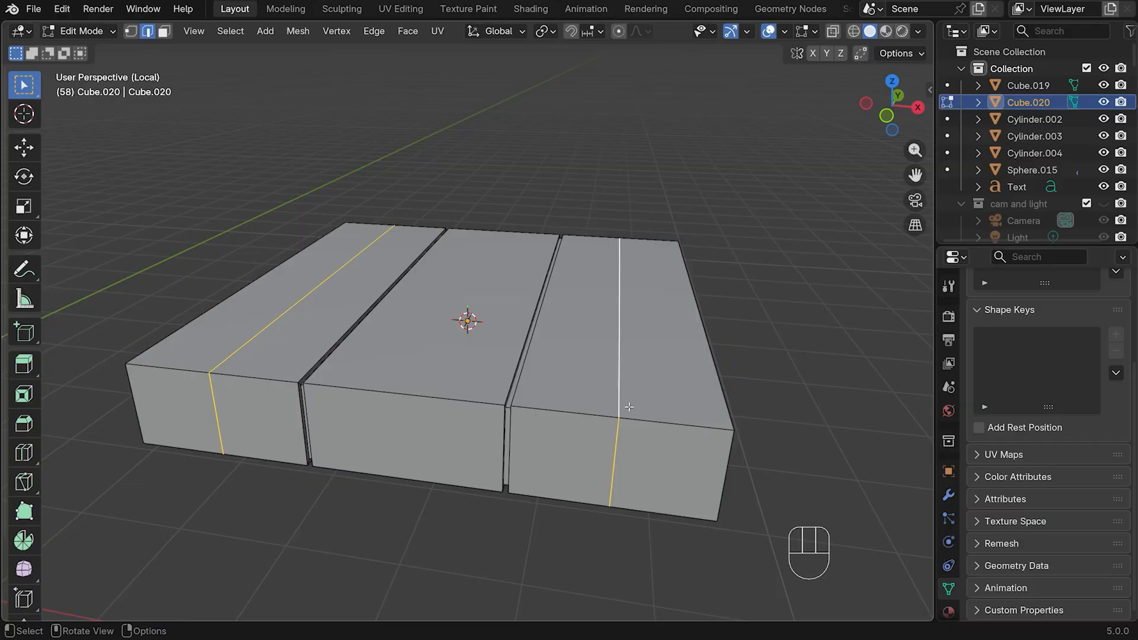
key("s")
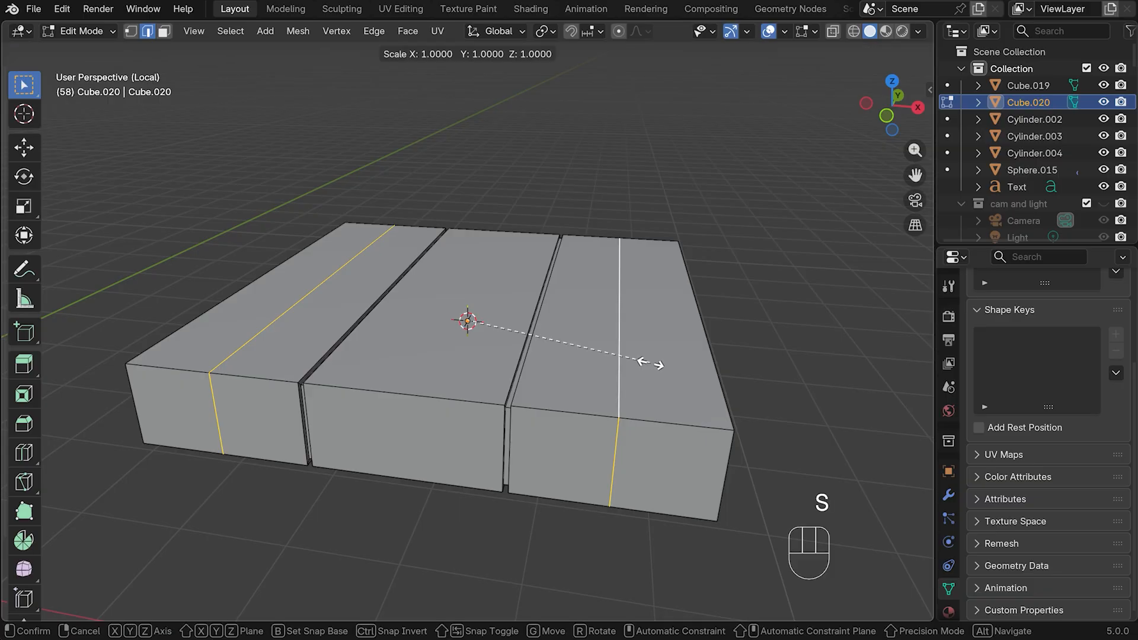
key("x")
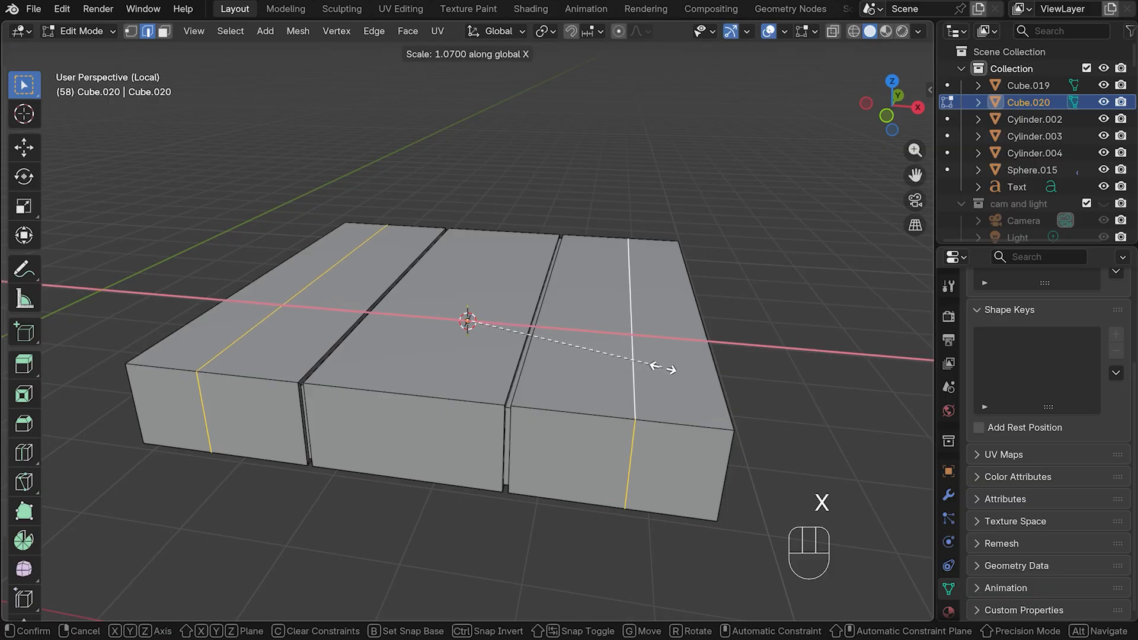
left_click(662, 368)
Add two loop cuts across all the planks and scale them along global Y until they sit near the plank ends
middle_click_drag(777, 346, 639, 338)
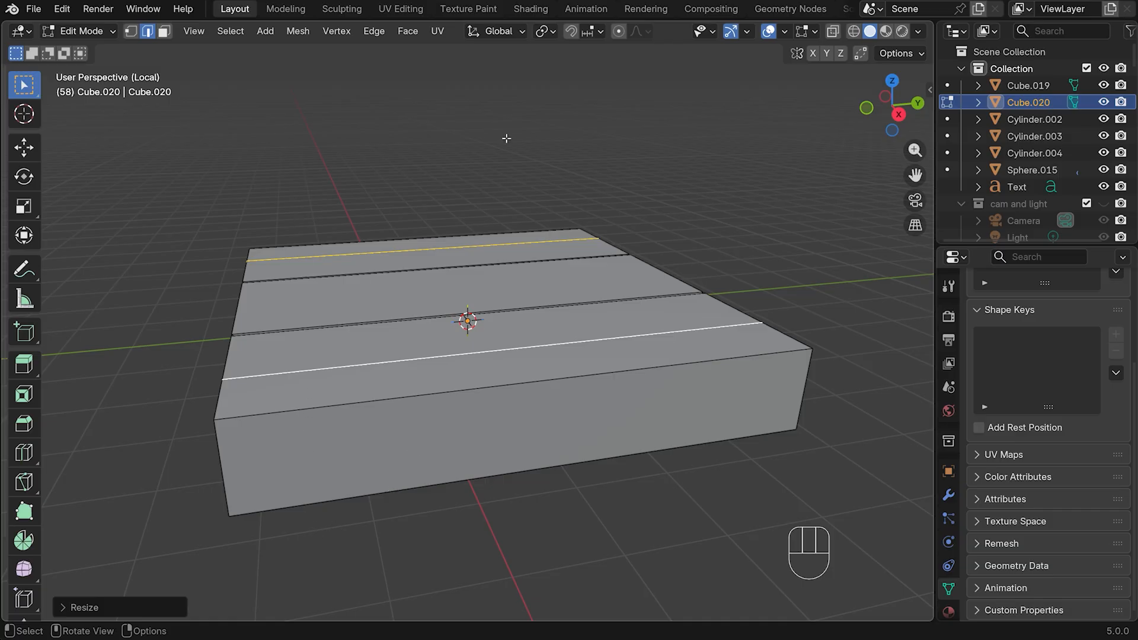
key("ctrl+r")
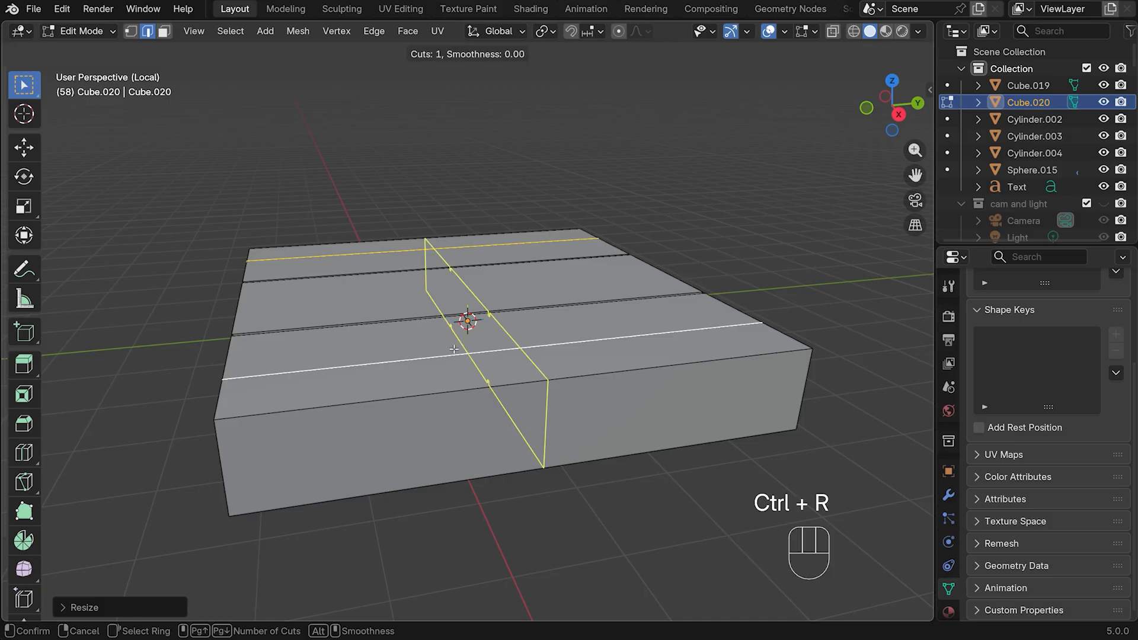
scroll(453, 349, "up", 1)
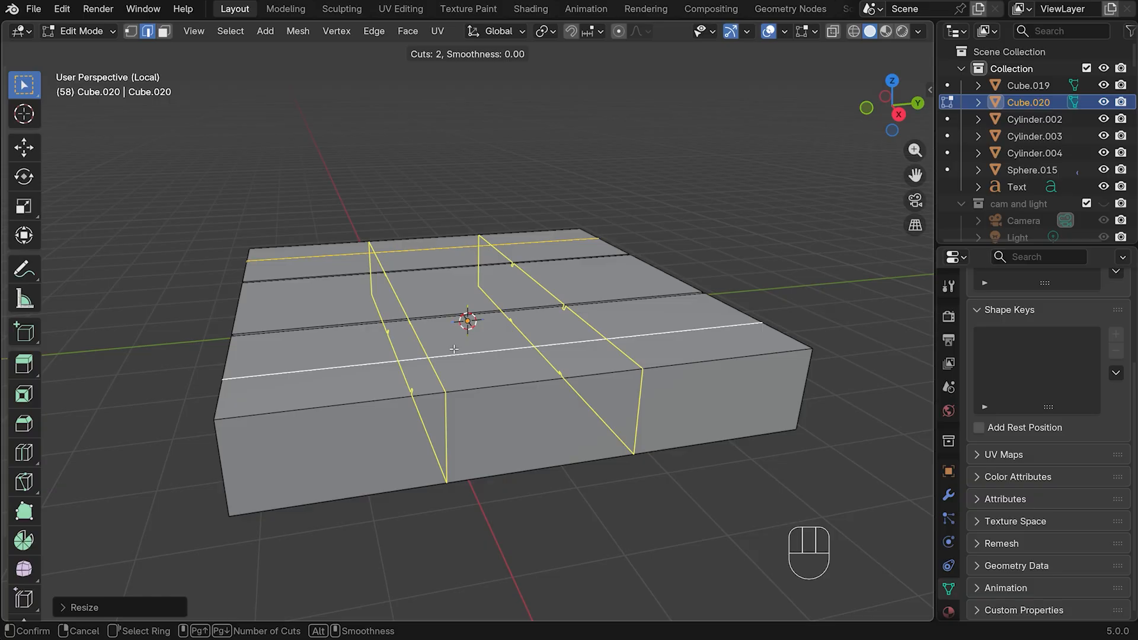
left_click(454, 349)
right_click(454, 349)
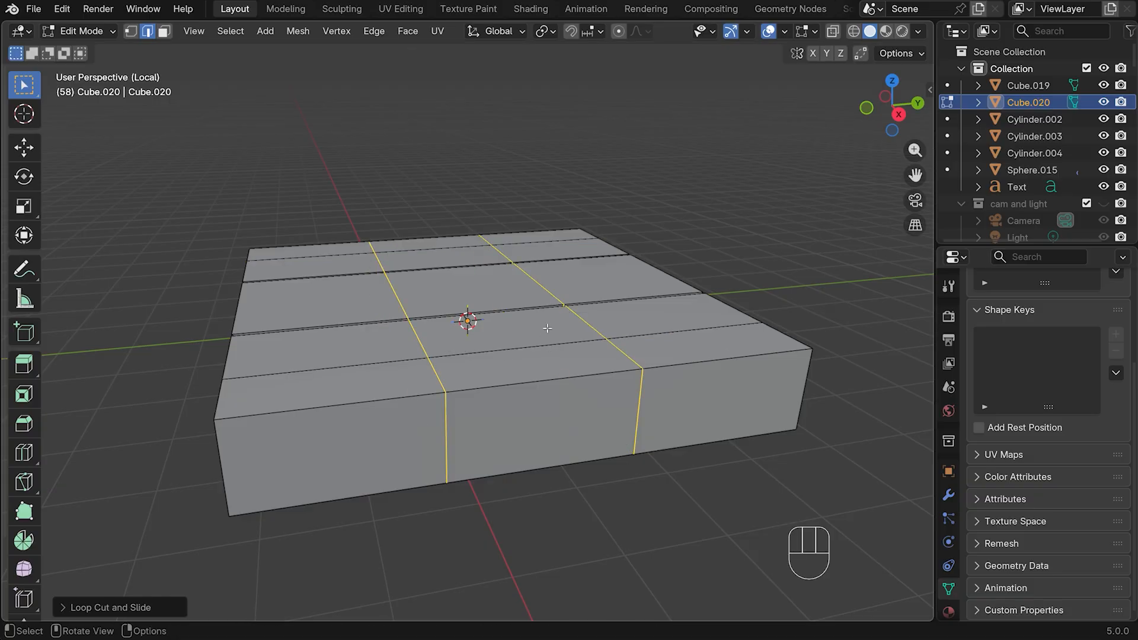
key("s")
key("y")
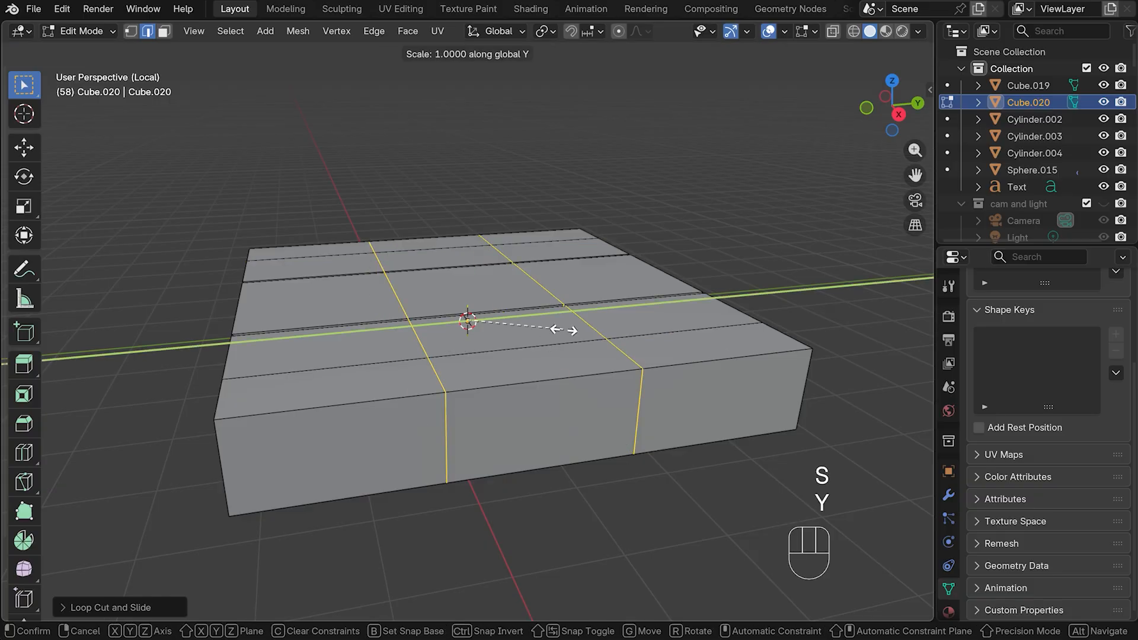
left_click(692, 310)
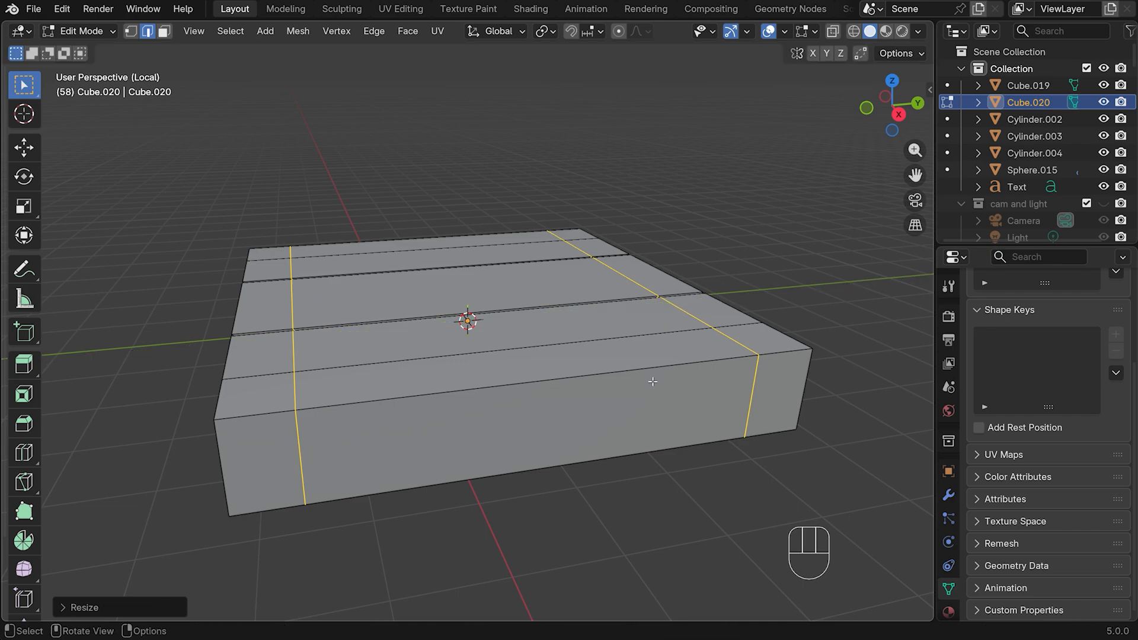
Extrude the four corner faces on the slab's underside straight down together to form the legs
middle_click_drag(686, 496, 766, 399)
key("3")
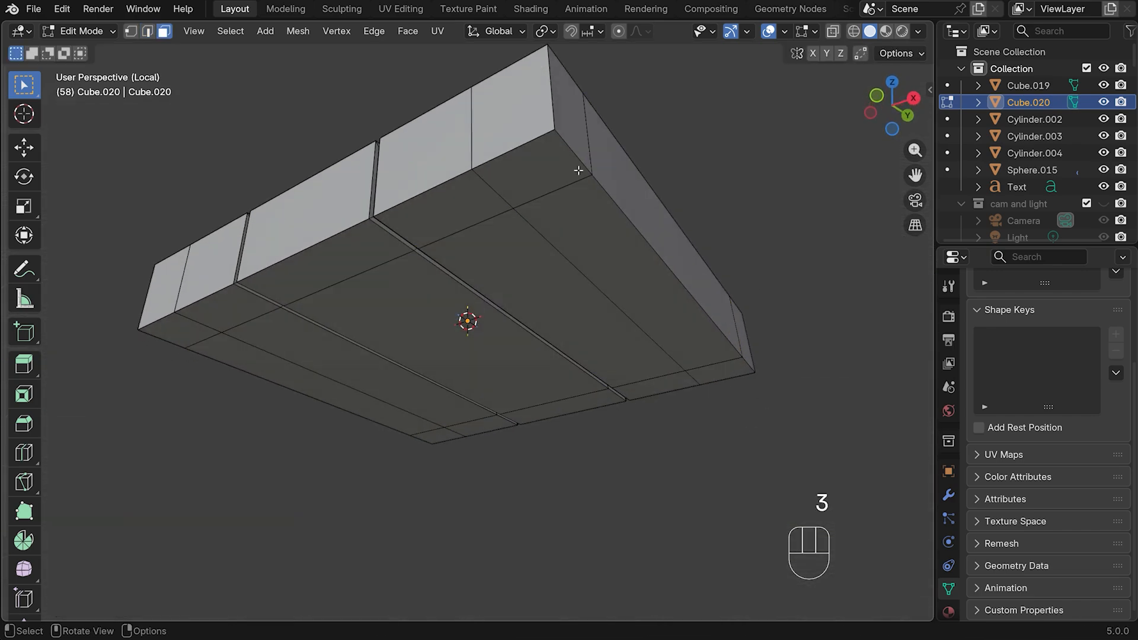
left_click(542, 168)
left_click(176, 332, "shift")
left_click(440, 442, "shift")
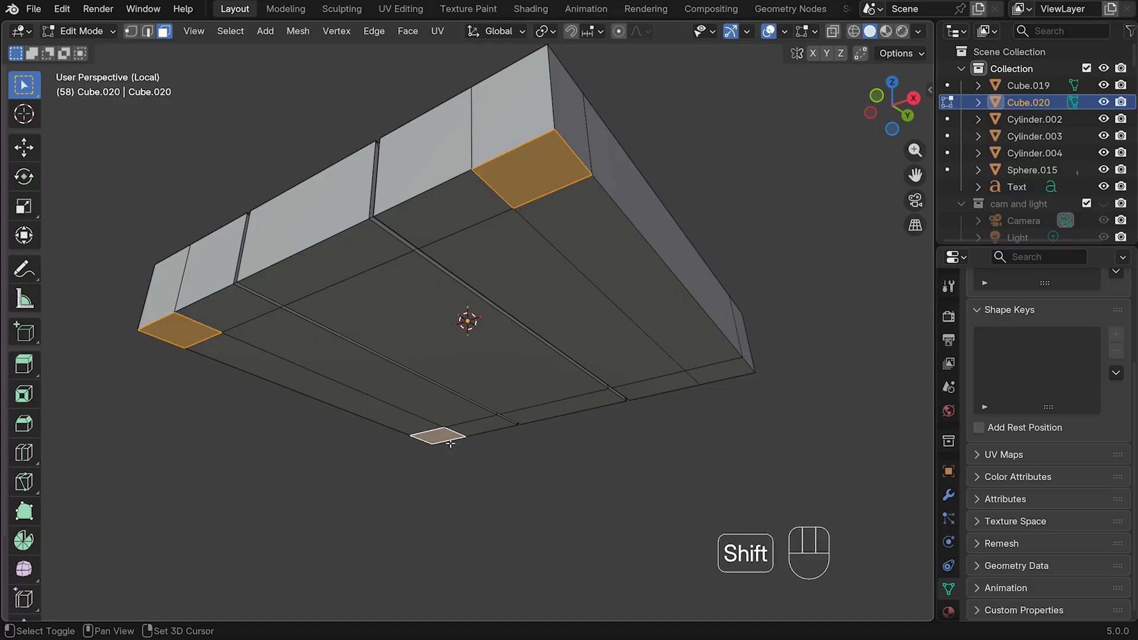
left_click(726, 368, "shift")
key("KP_1")
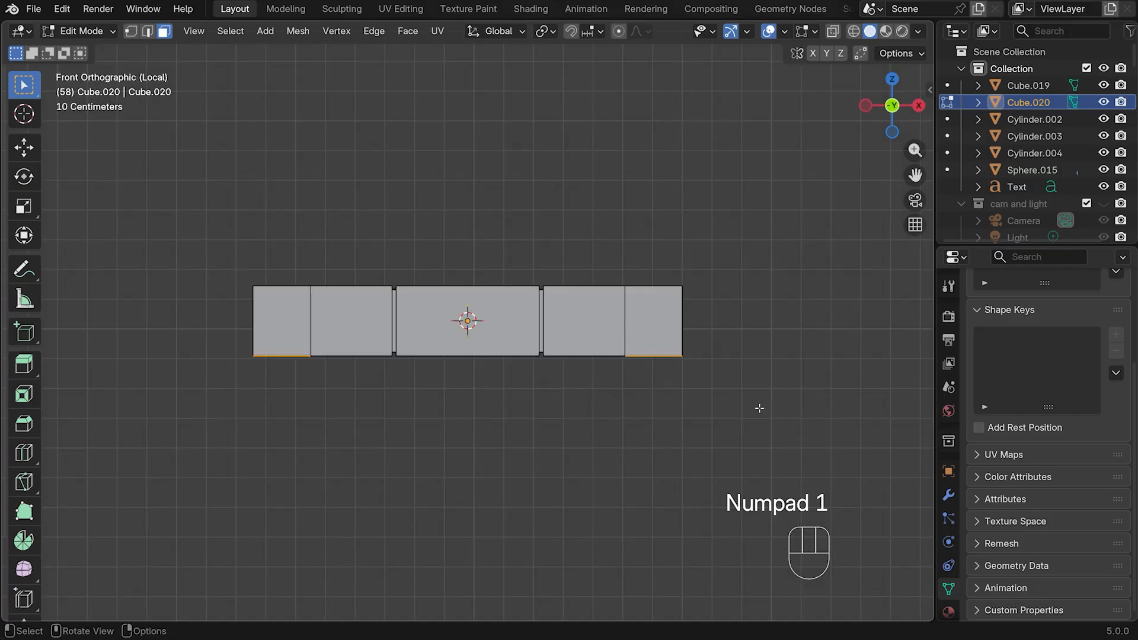
key("e")
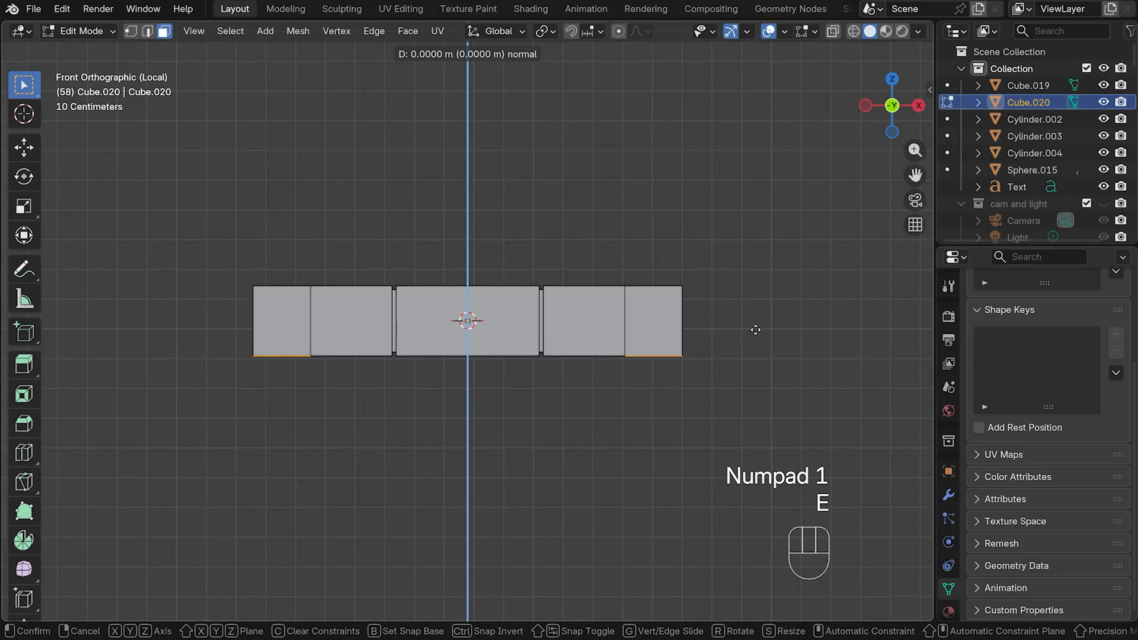
left_click(788, 592)
left_click_drag(915, 175, 923, 18)
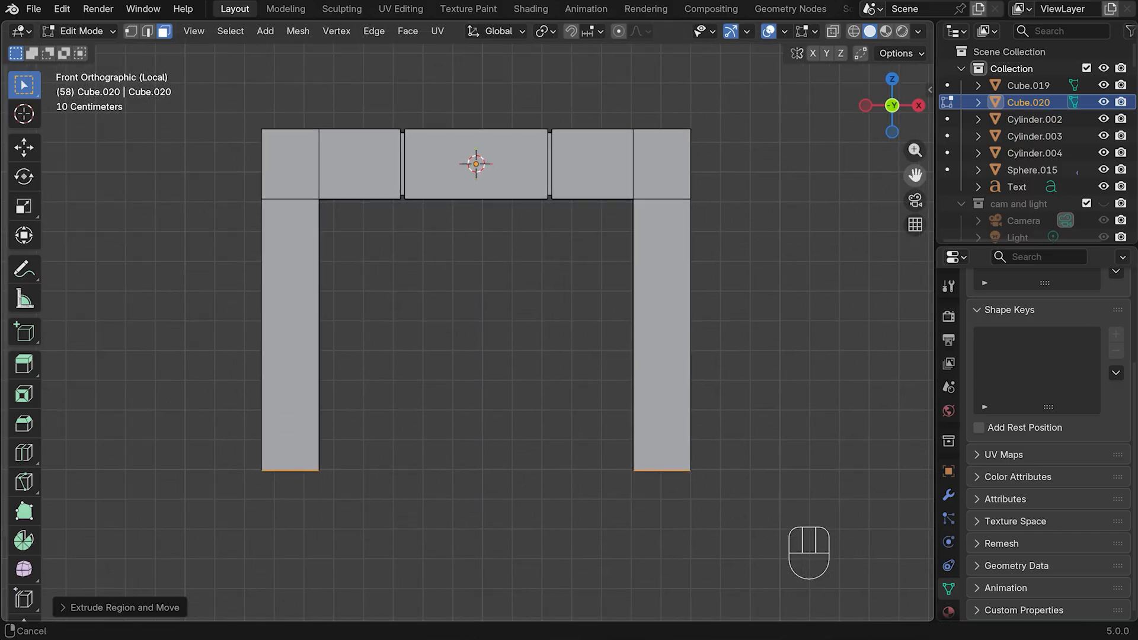
Set the transform pivot to Individual Origins and scale the four leg-end faces down slightly to taper the legs
left_click(546, 31)
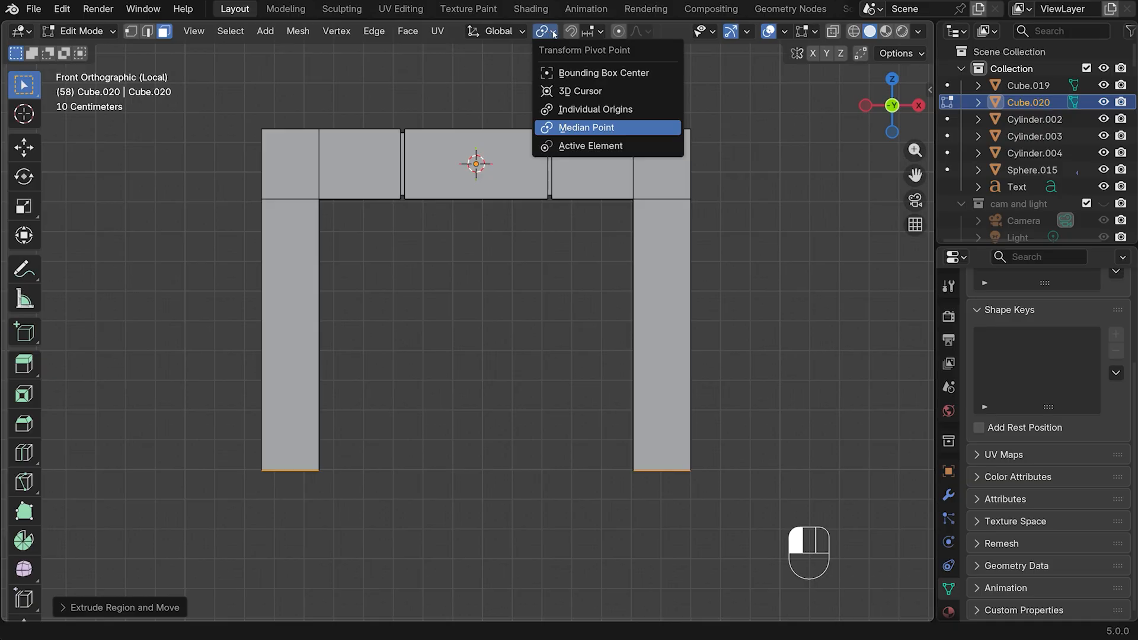
left_click(576, 108)
key("s")
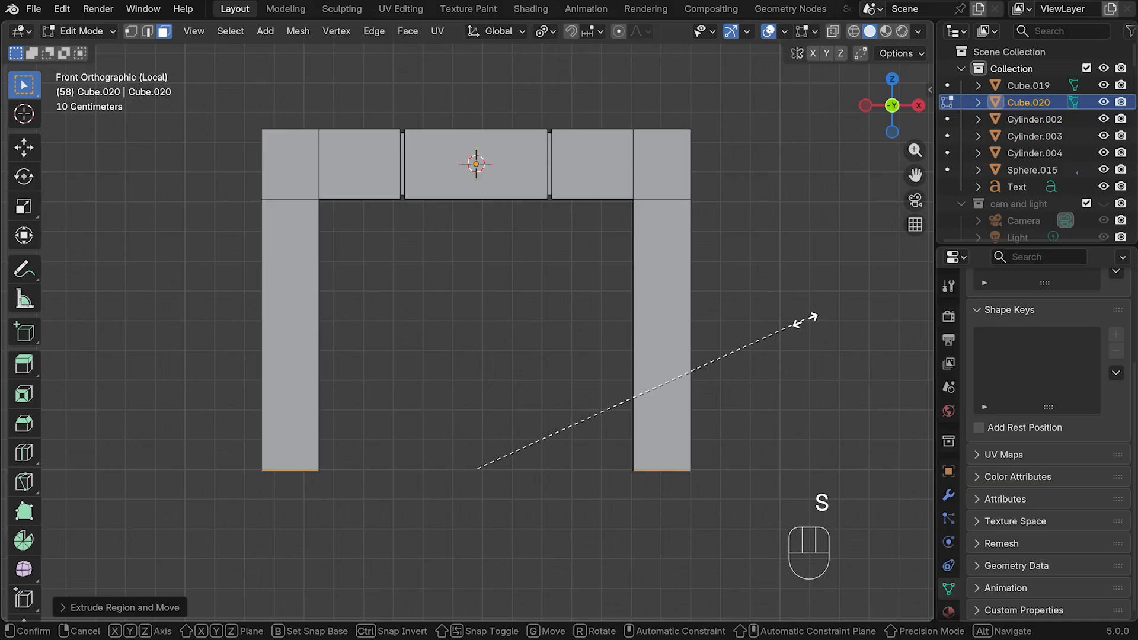
left_click(746, 348)
Extrude the two rear corner faces on top of the seat upwards in four successive segments as backrest posts
middle_click_drag(807, 319, 752, 248)
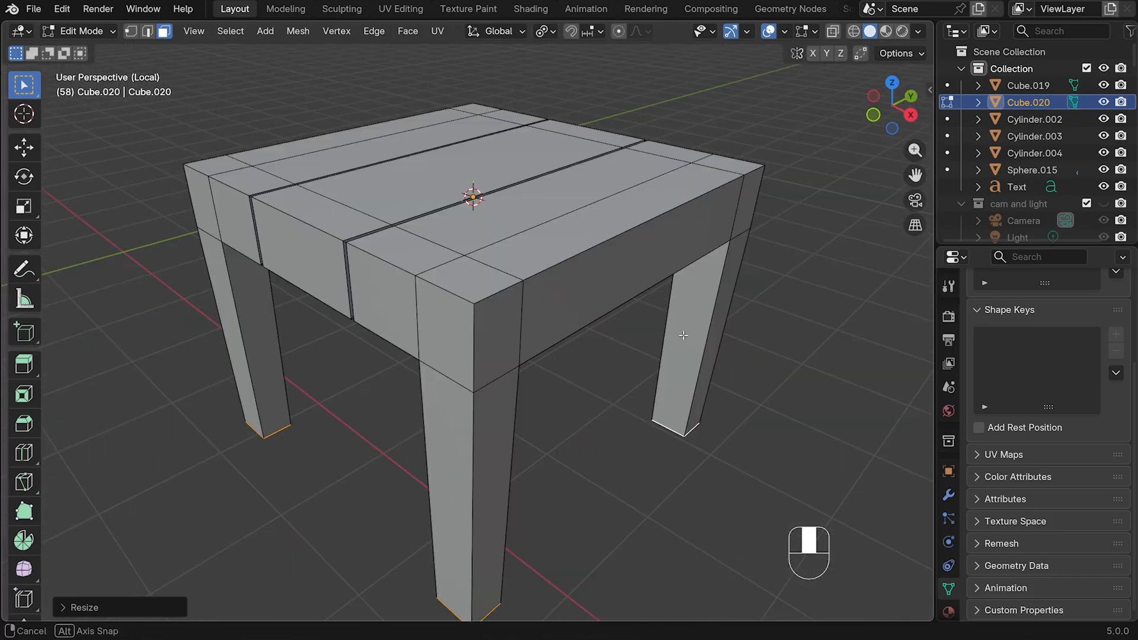
scroll(750, 231, "up", 5)
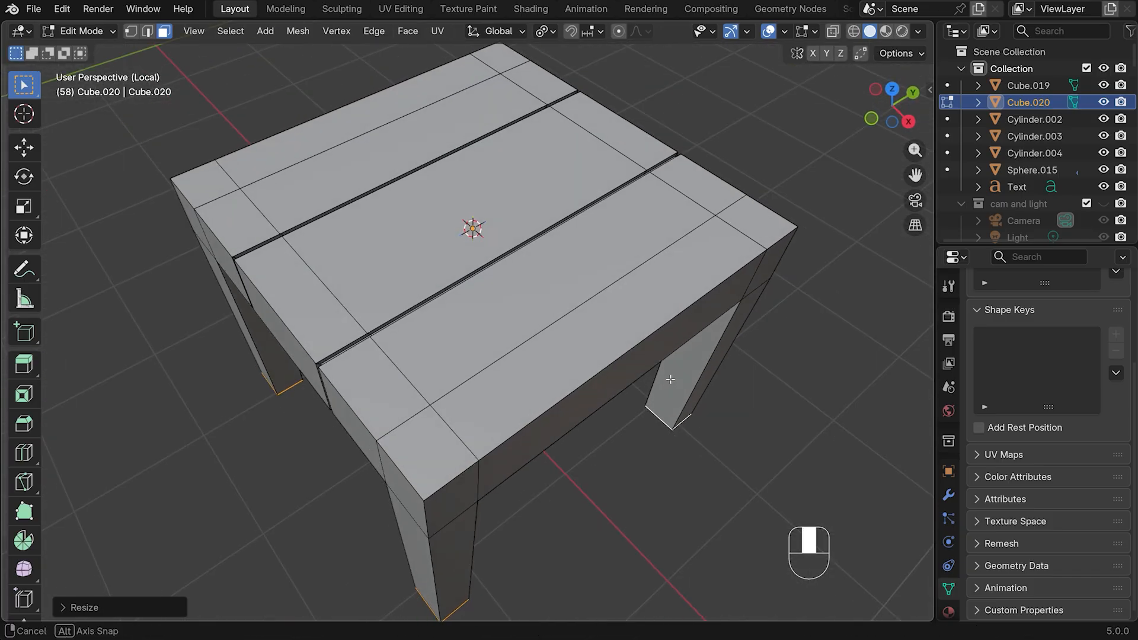
left_click(494, 55, "shift")
key("KP_3")
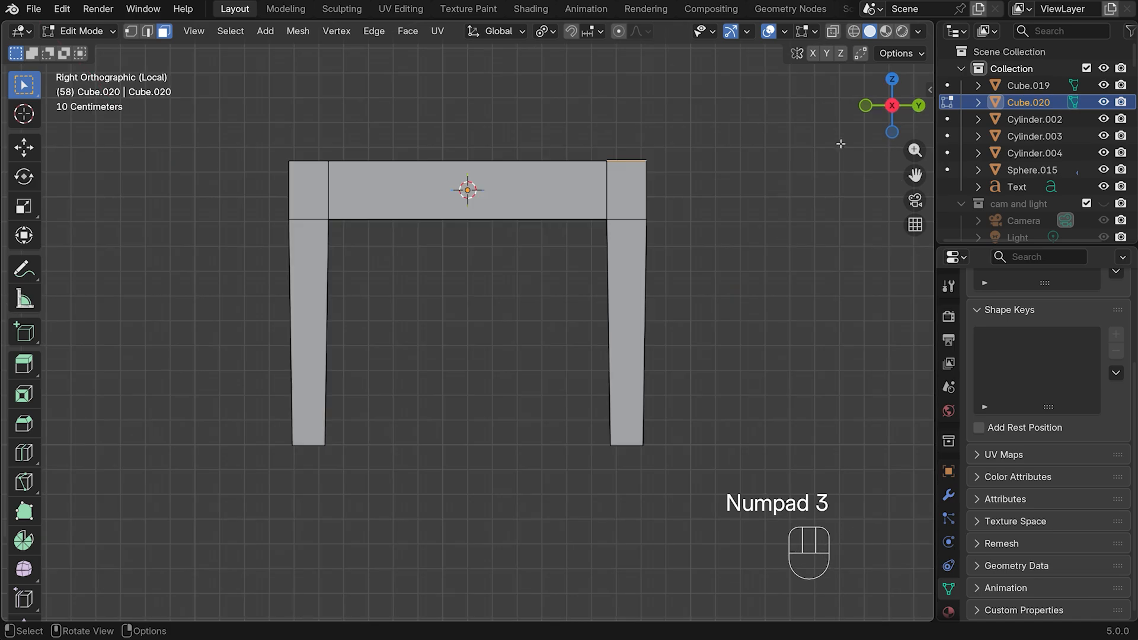
left_click_drag(915, 174, 848, 357)
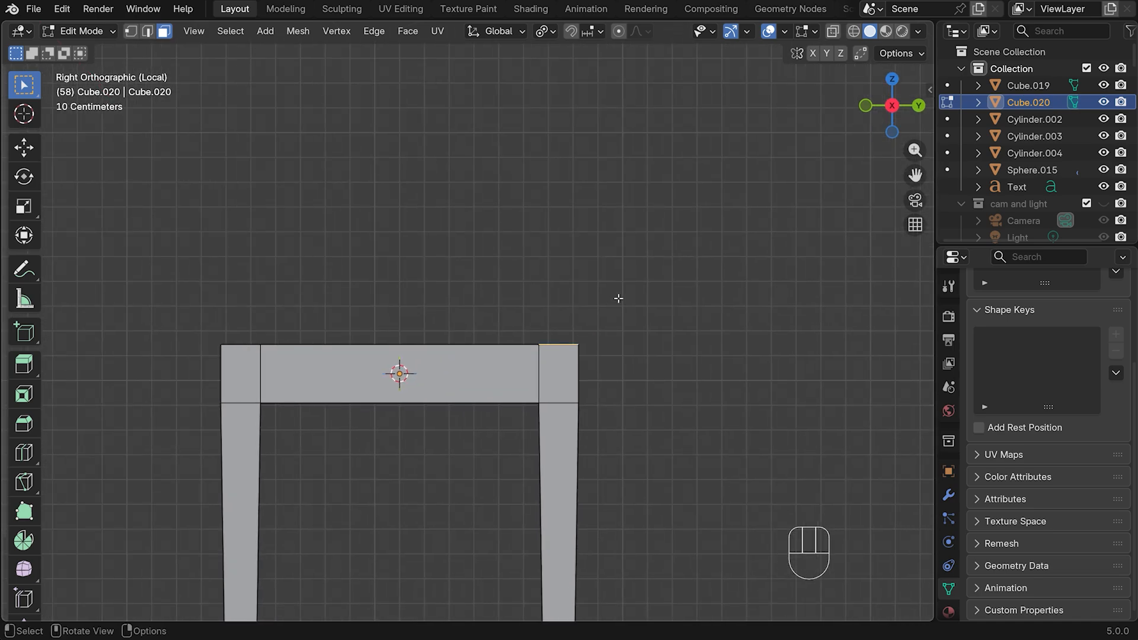
scroll(620, 279, "down", 2)
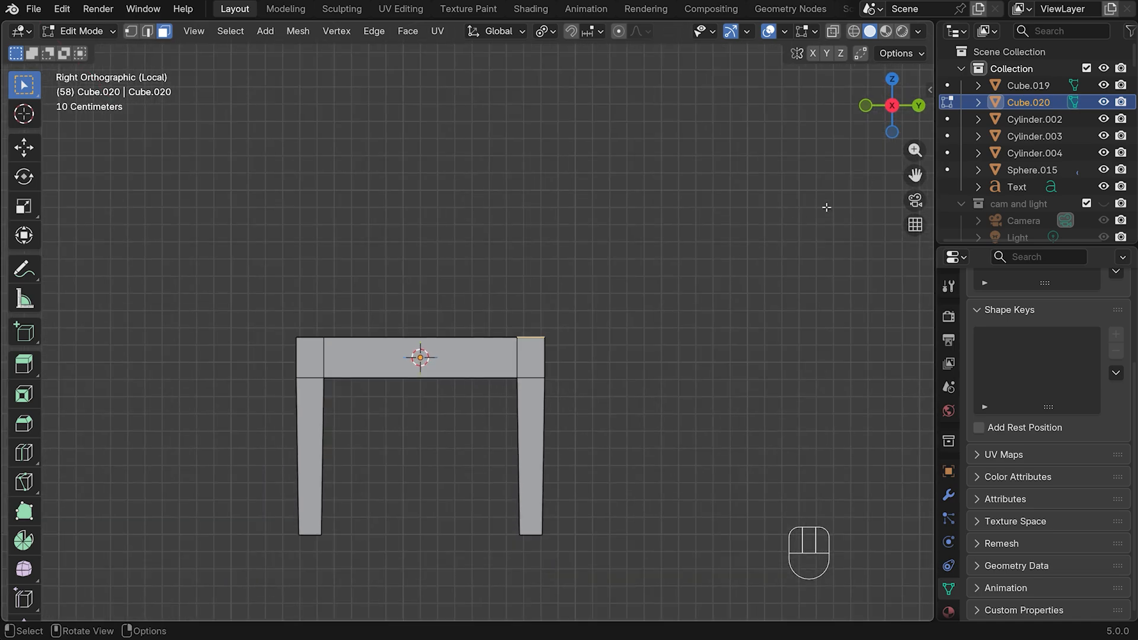
key("e")
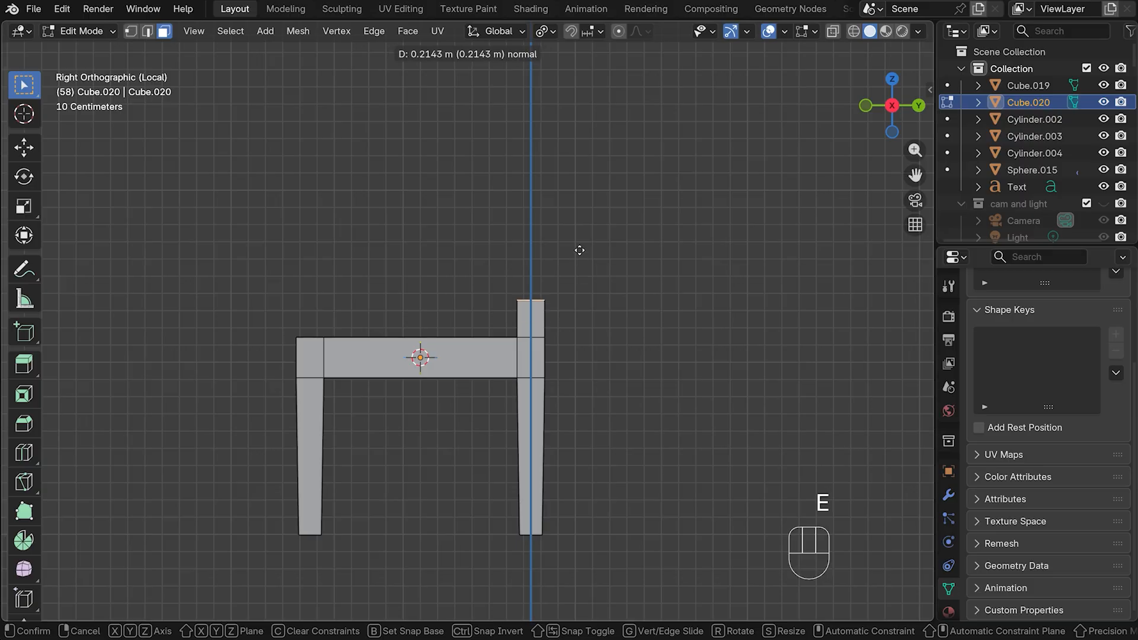
left_click(575, 196)
key("e")
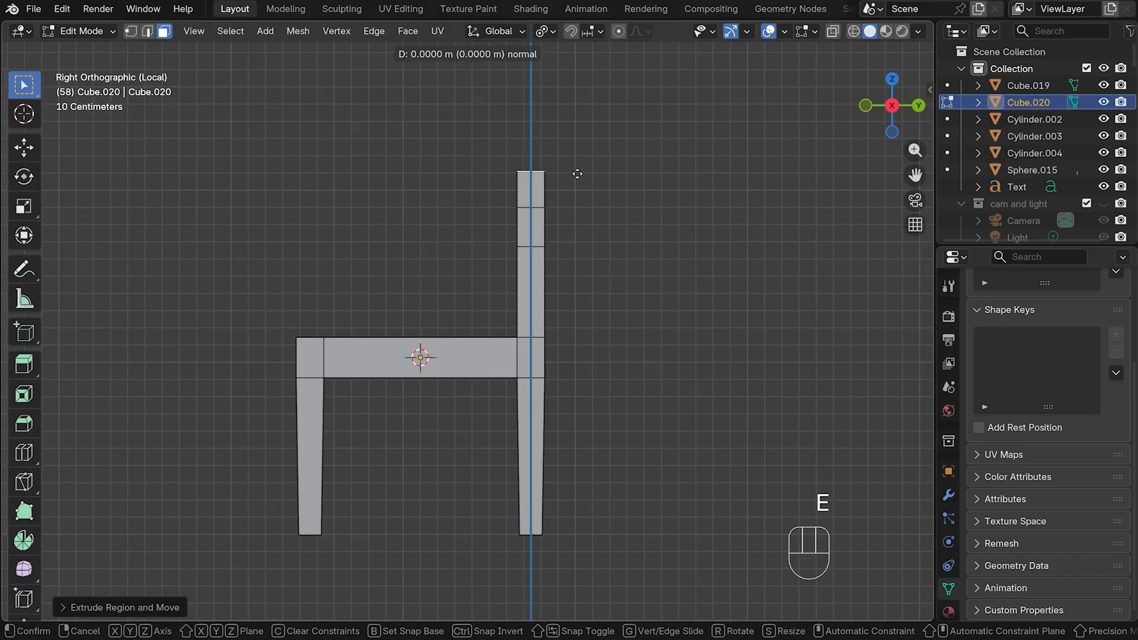
left_click(577, 131)
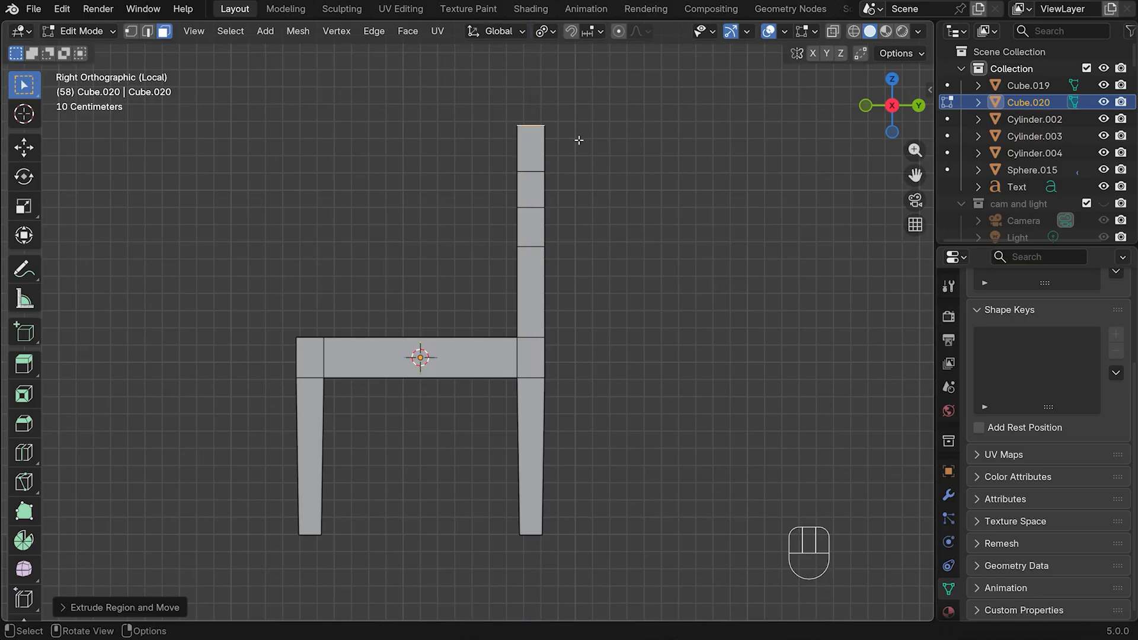
Bridge the facing inner faces of the two posts' second segments from the seat to form the lower back rail
middle_click_drag(579, 141, 690, 165)
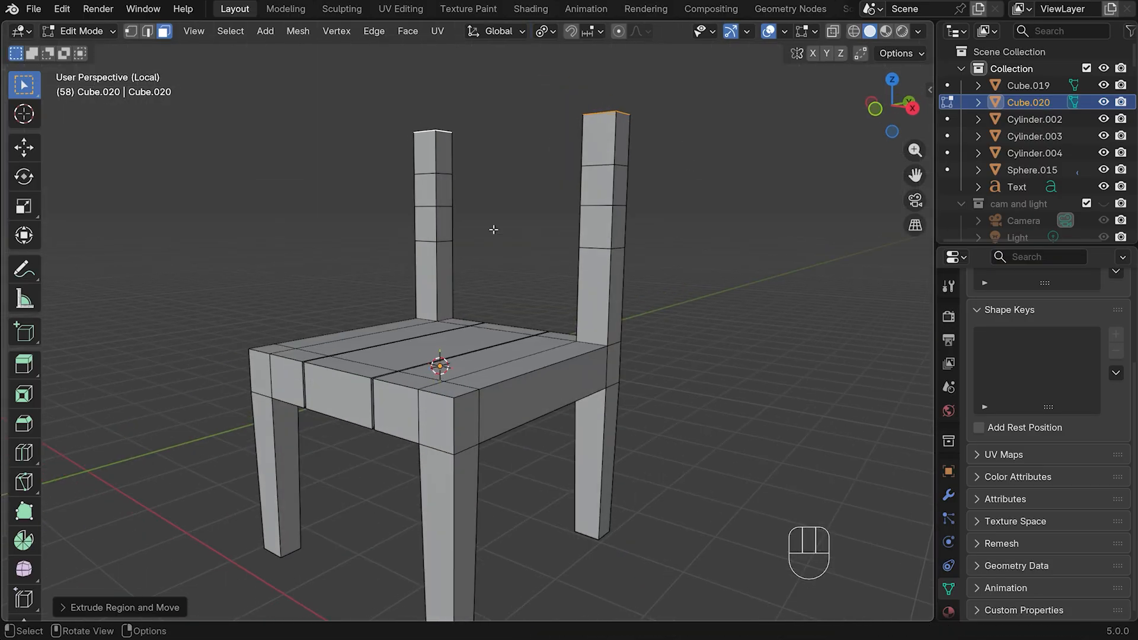
left_click(446, 218)
middle_click_drag(446, 218, 609, 221)
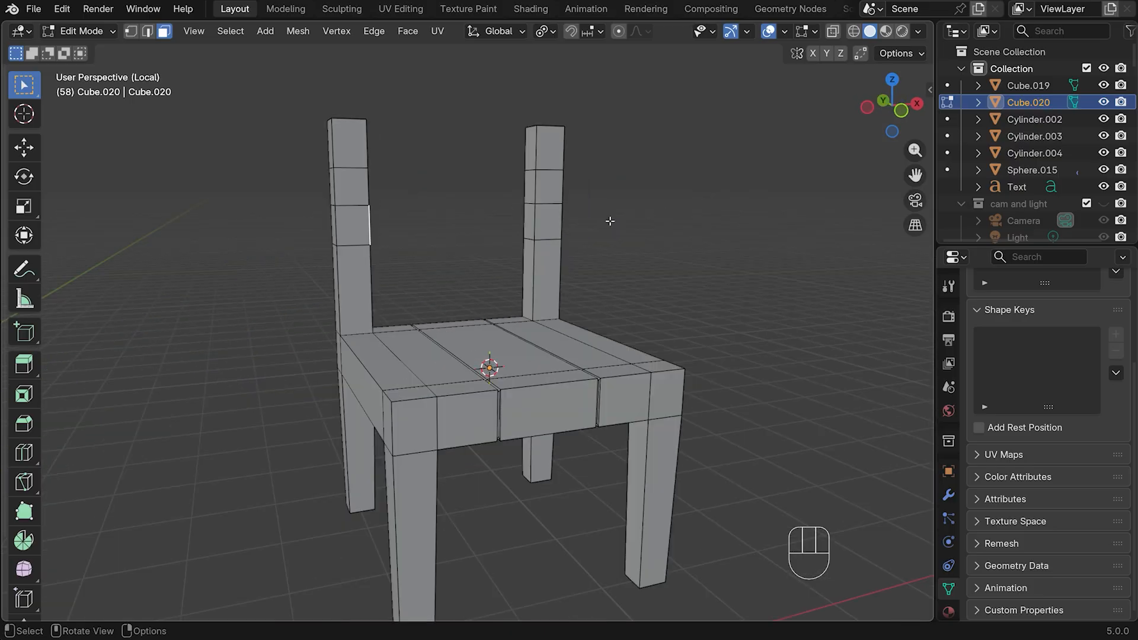
left_click(528, 218, "shift")
right_click(530, 219)
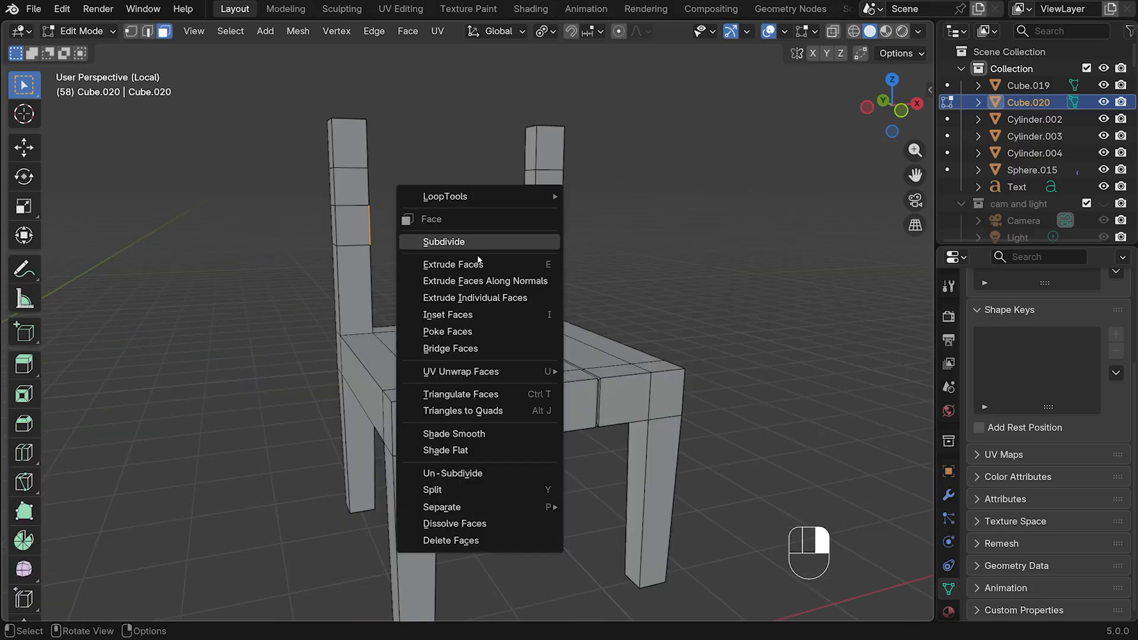
left_click(472, 349)
Bridge the facing inner faces of the two posts' topmost segments to form the top back rail
left_click(528, 141)
middle_click_drag(528, 141, 410, 142)
left_click(410, 142, "shift")
right_click(409, 148)
left_click(396, 169)
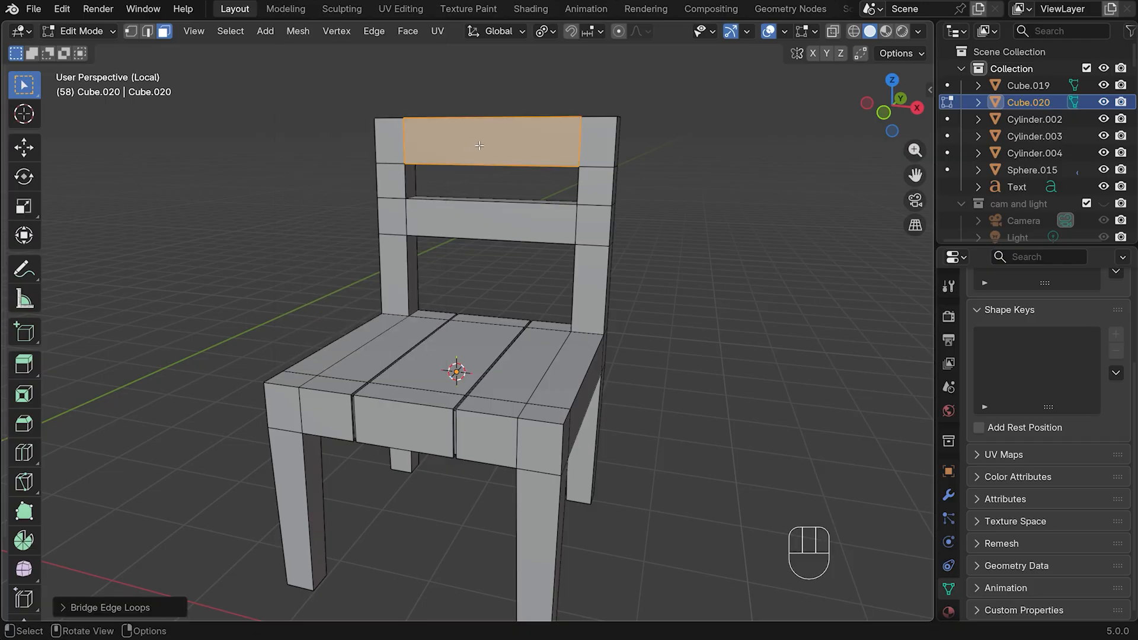
Bevel all edges of the chair by about 0.0127 m with 2 segments
middle_click_drag(723, 282, 712, 246)
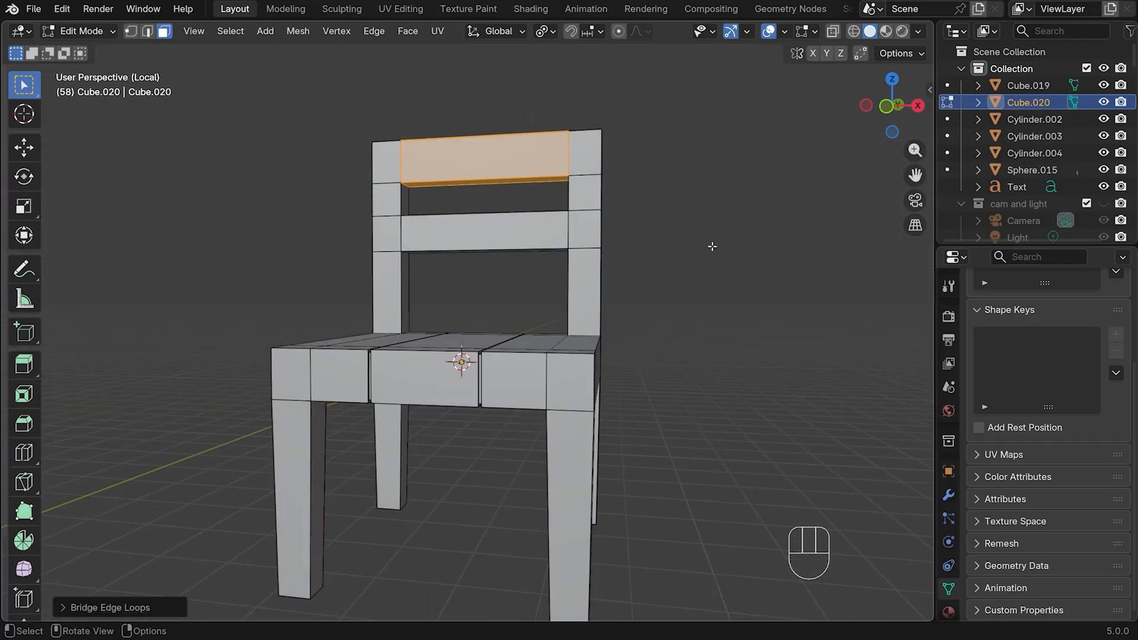
key("a")
scroll(695, 276, "down", 1)
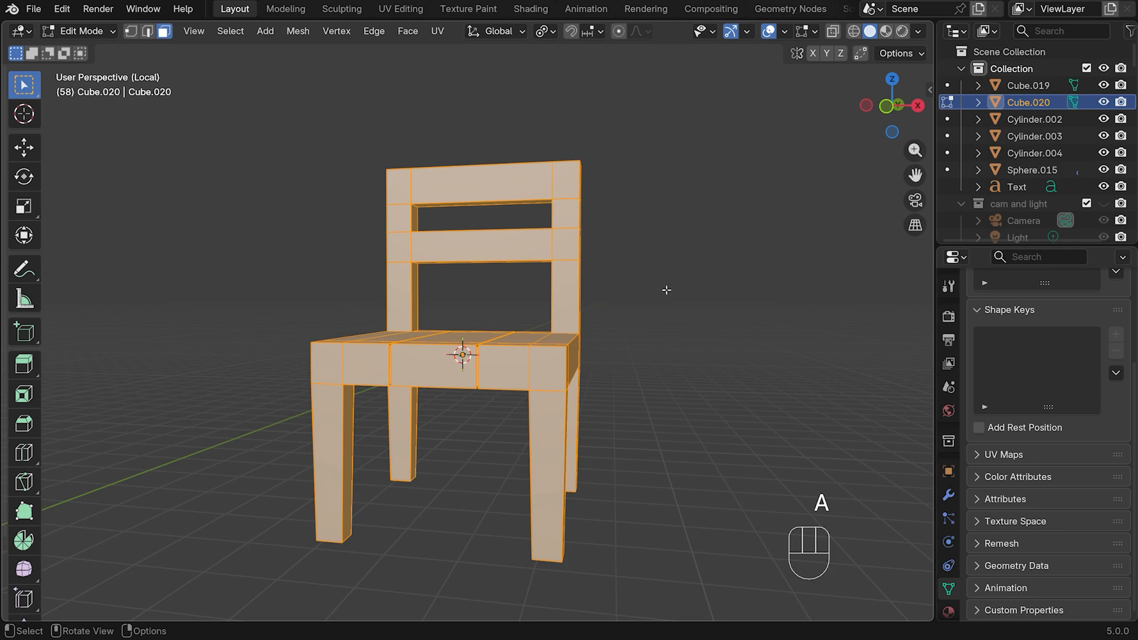
key("ctrl+b")
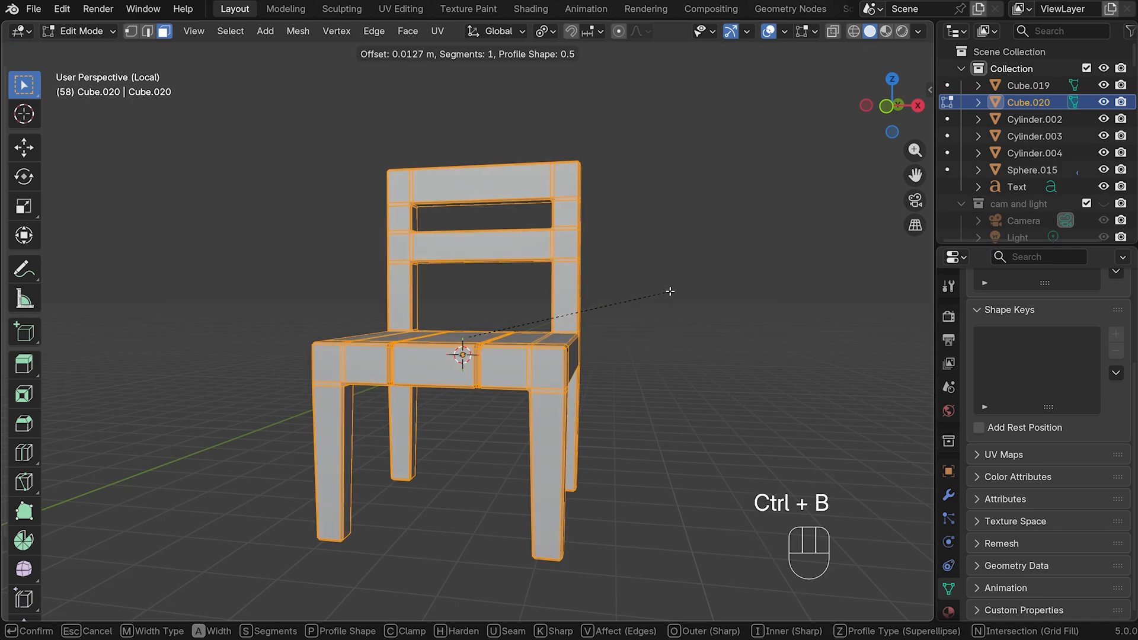
scroll(670, 291, "up", 1)
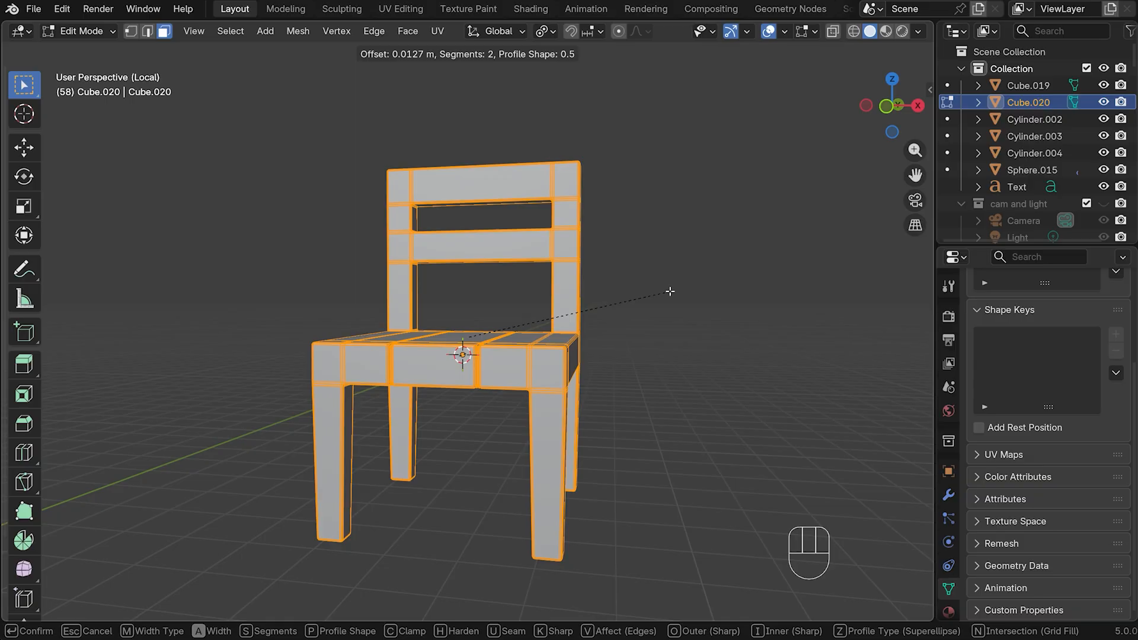
left_click(670, 291)
Select the bottom vertices of all four legs through the mesh and move them about 0.198 m down along global Z
middle_click_drag(670, 291, 680, 315)
key("KP_1")
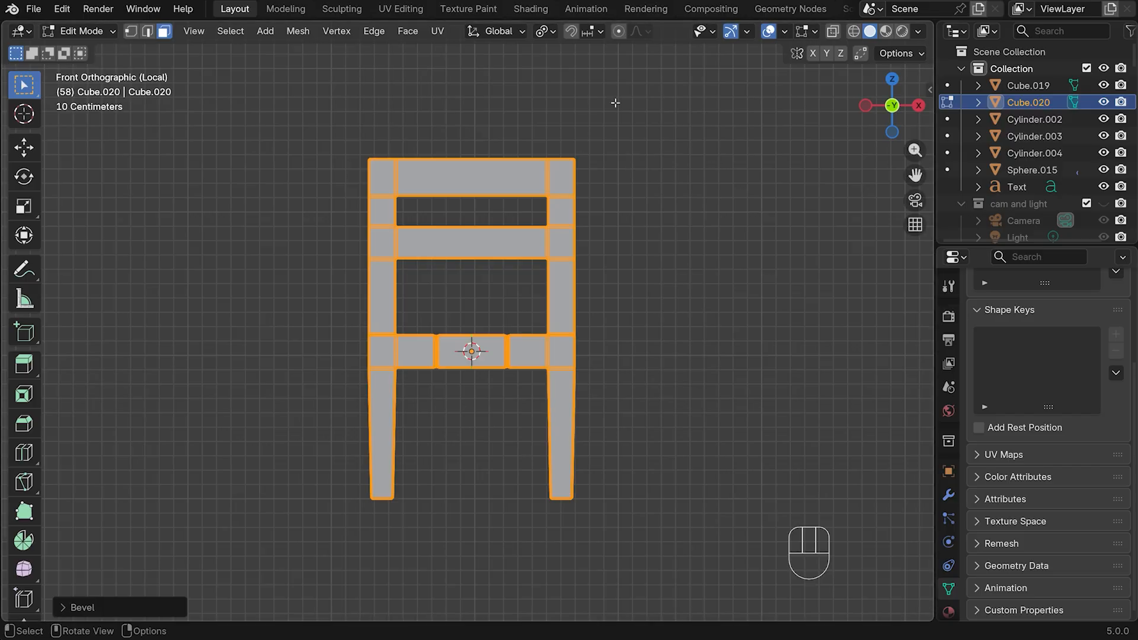
left_click(832, 31)
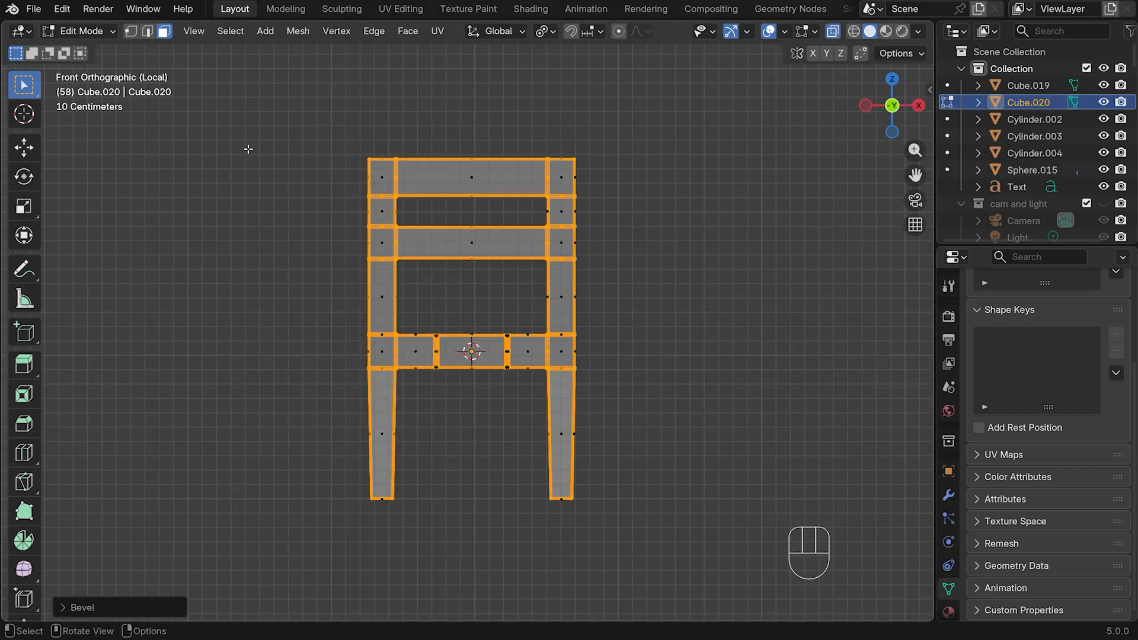
left_click(131, 31)
left_click_drag(329, 466, 663, 510)
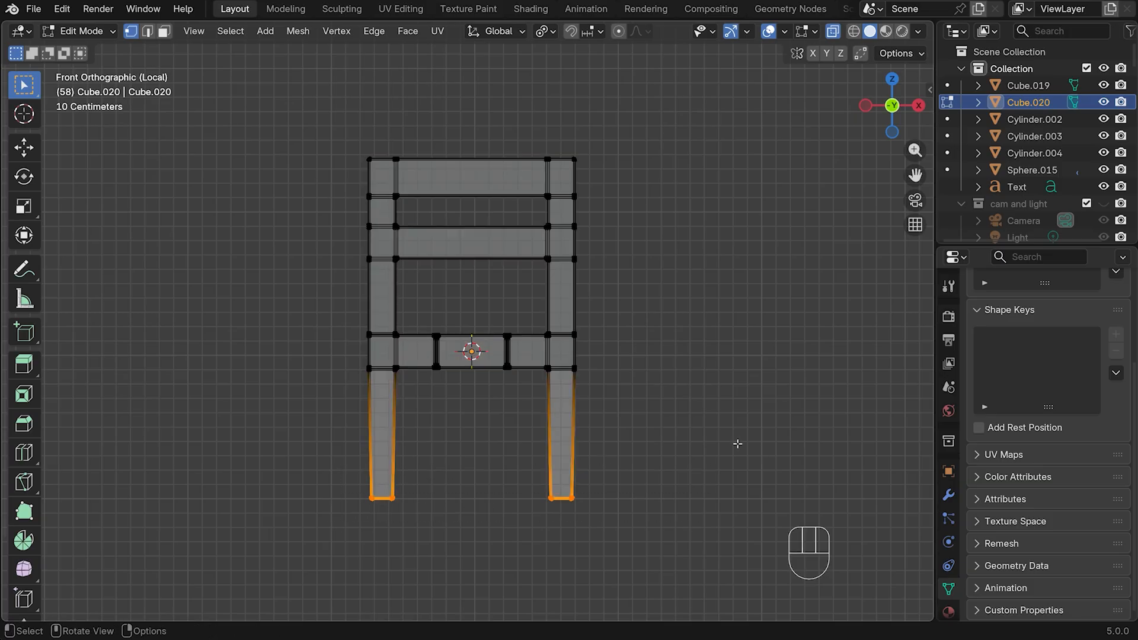
key("g")
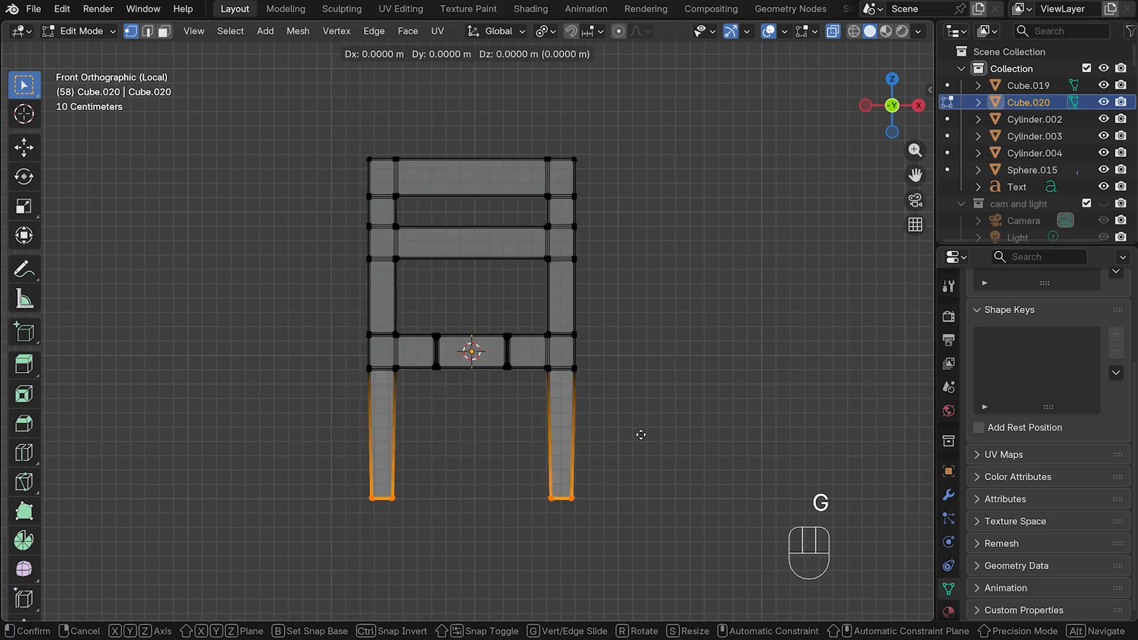
key("z")
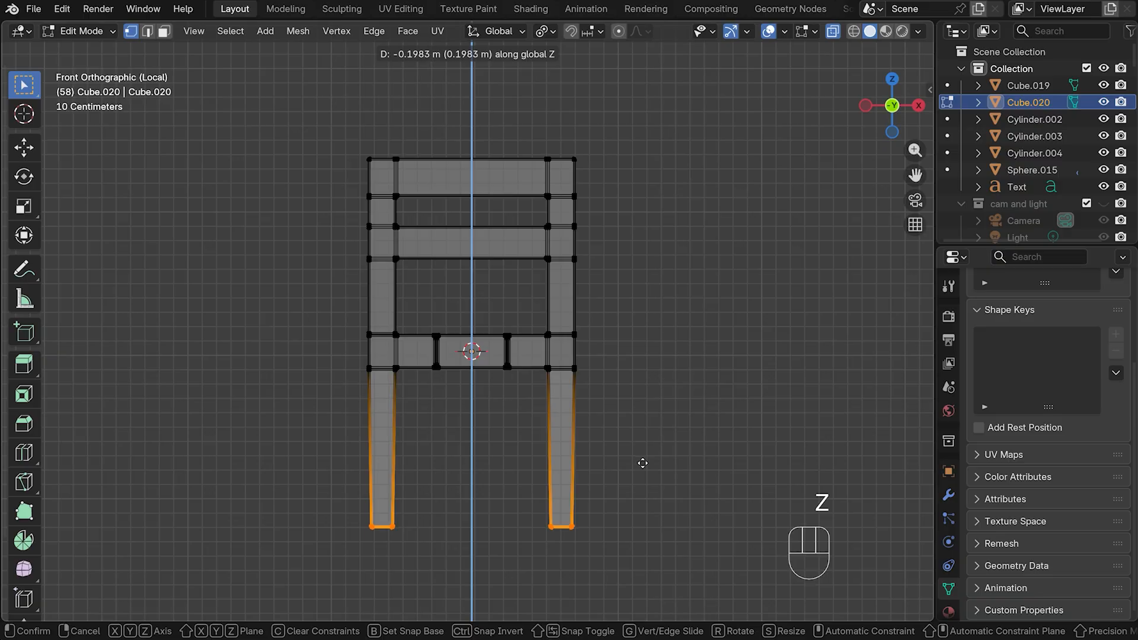
left_click(642, 462)
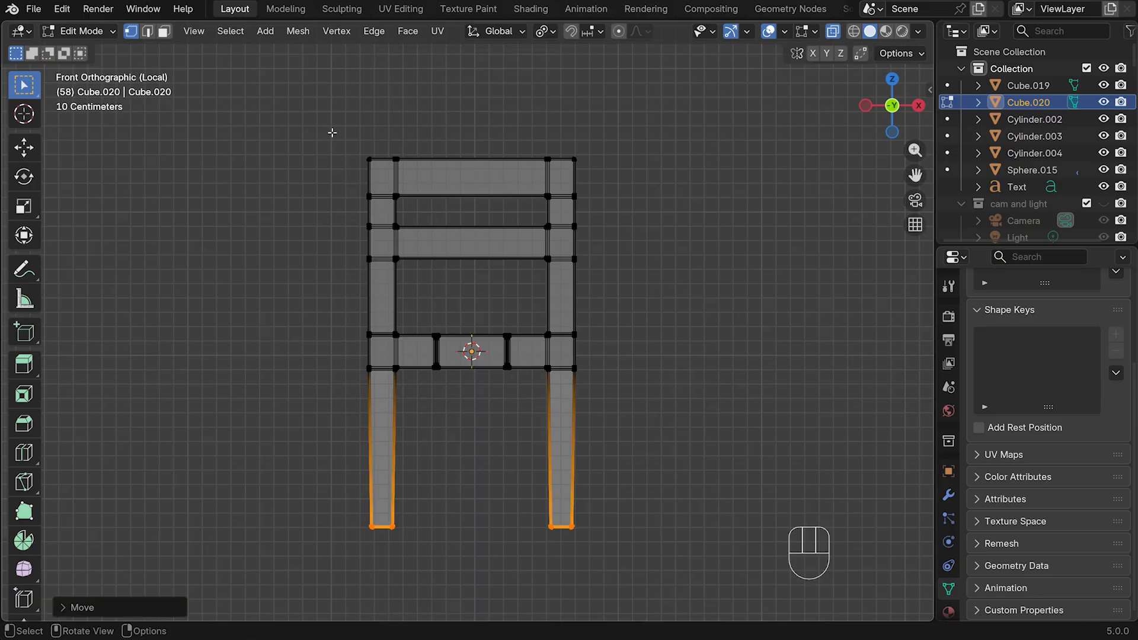
Turn on proportional editing and scale the top back rail's vertices by about 1.02 along global X
left_click_drag(326, 122, 635, 207)
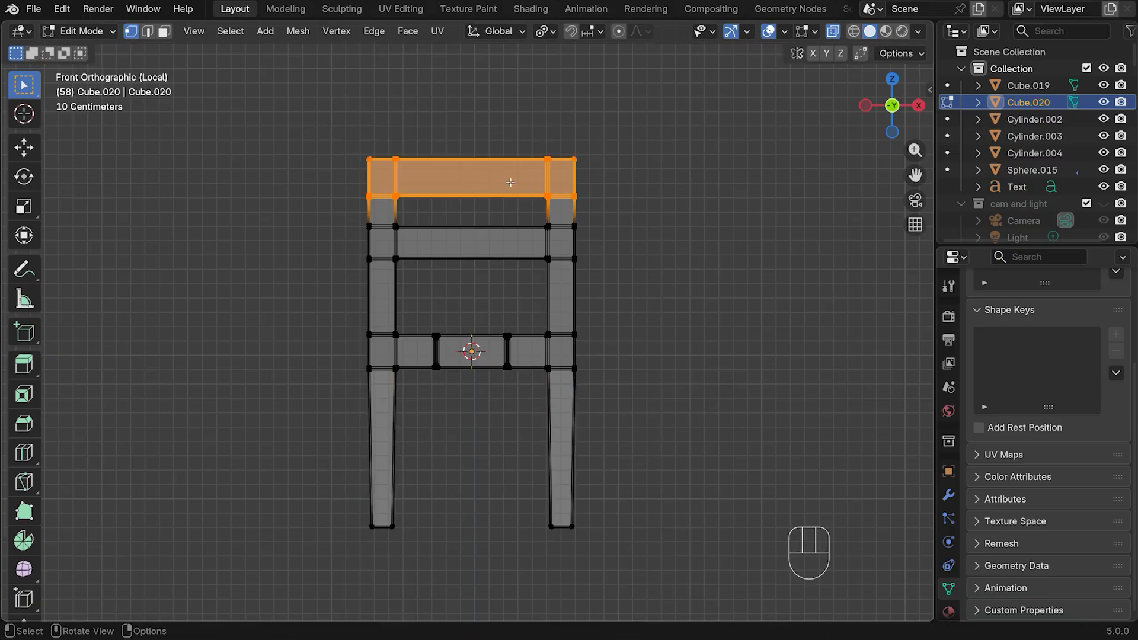
key("o")
key("s")
key("x")
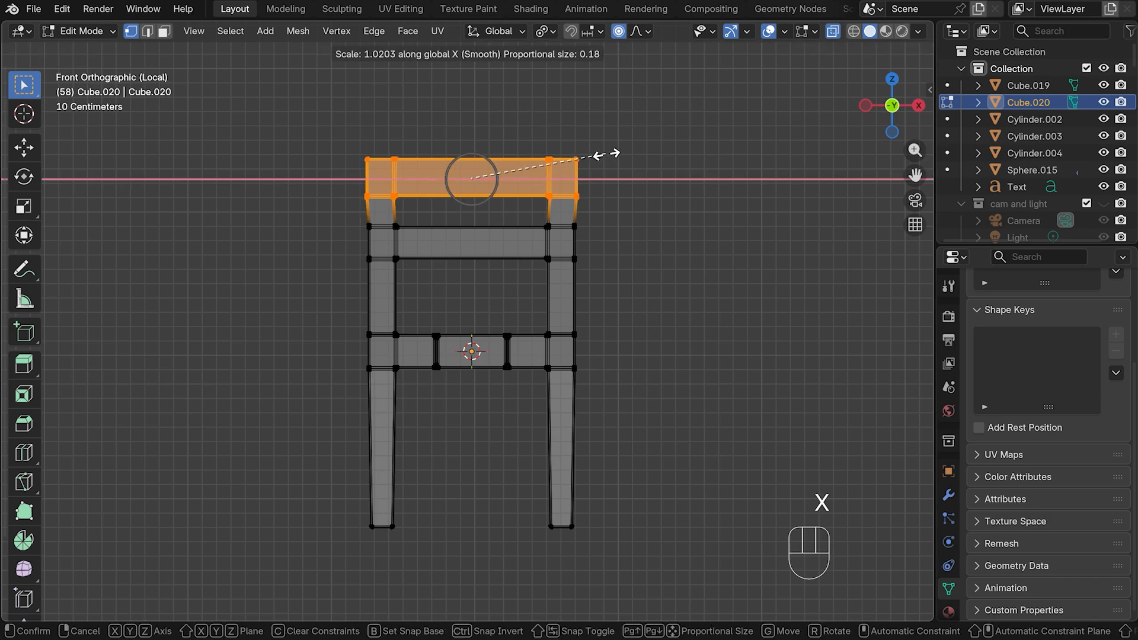
left_click(605, 153)
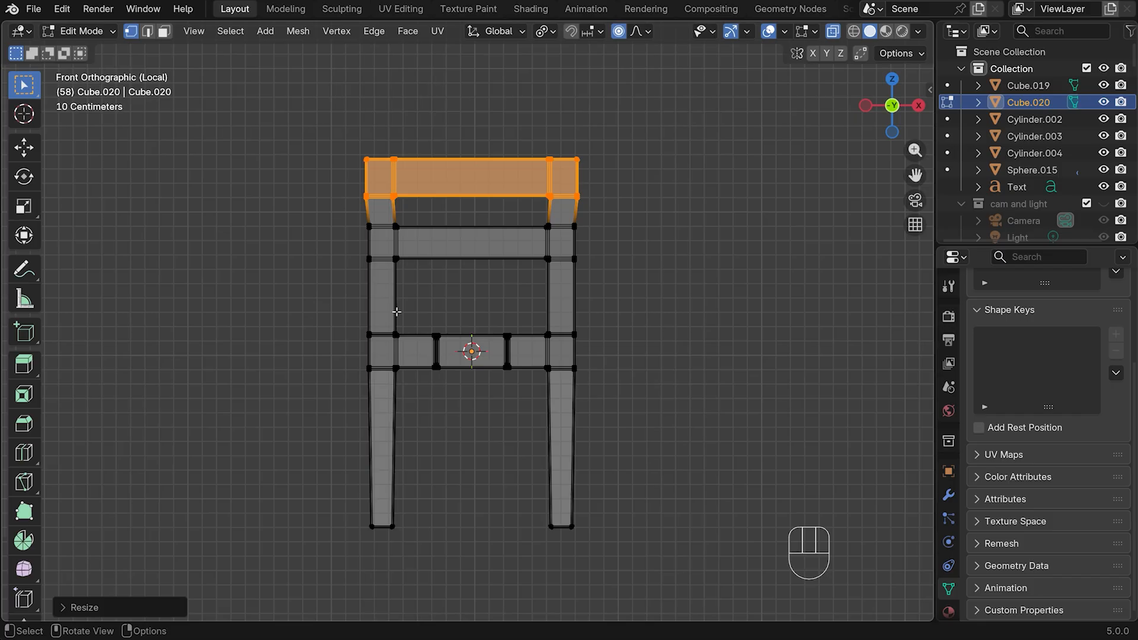
Move the lower back rail's vertices about 0.037 m forward along global Y with proportional editing at about 0.35 m size
middle_click_drag(638, 236, 538, 248)
key("KP_3")
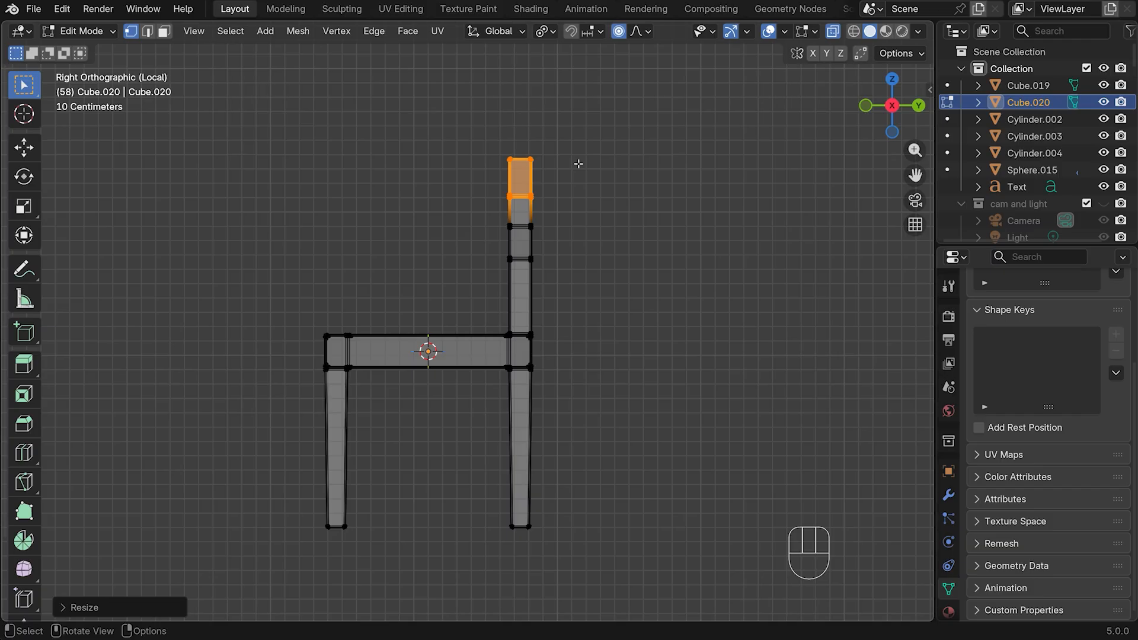
left_click_drag(486, 214, 629, 323)
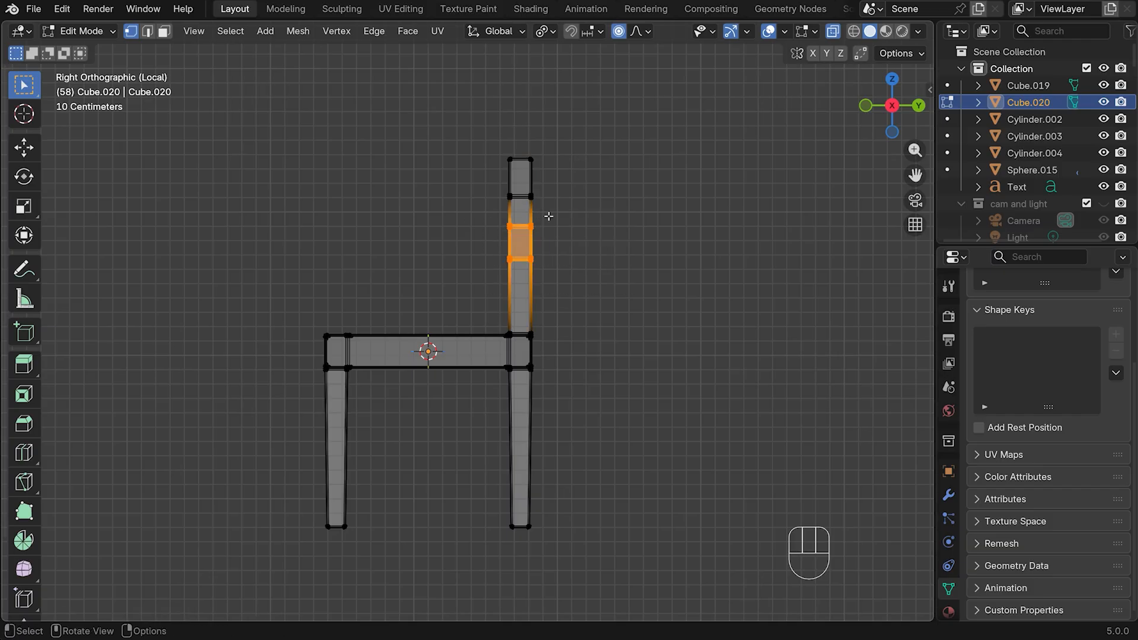
key("g")
key("y")
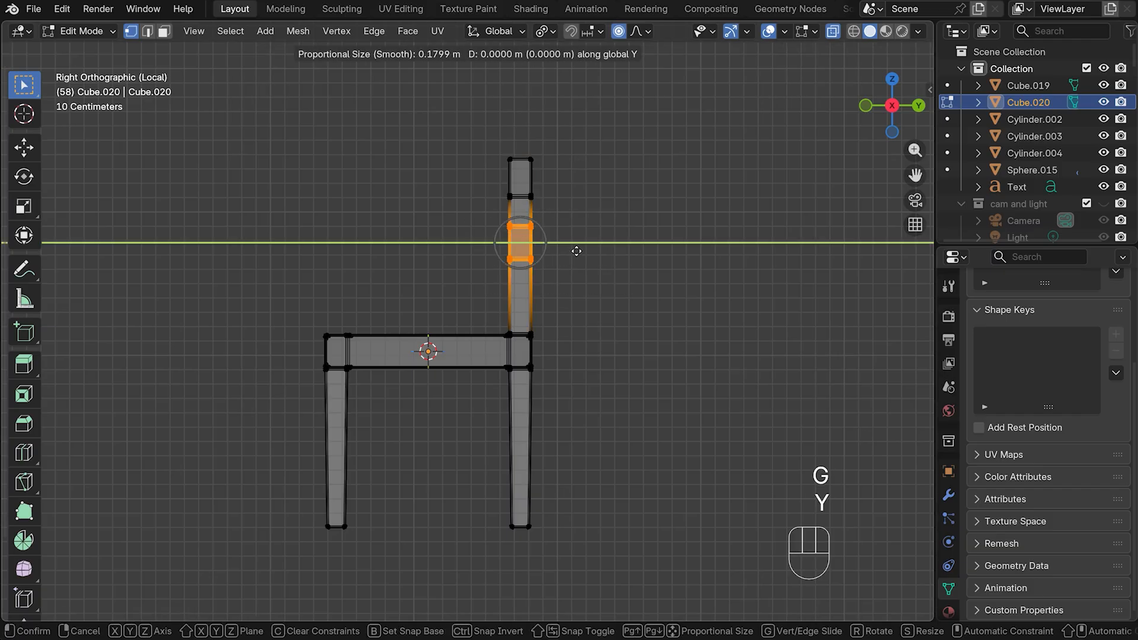
scroll(575, 251, "down", 4)
scroll(576, 251, "down", 3)
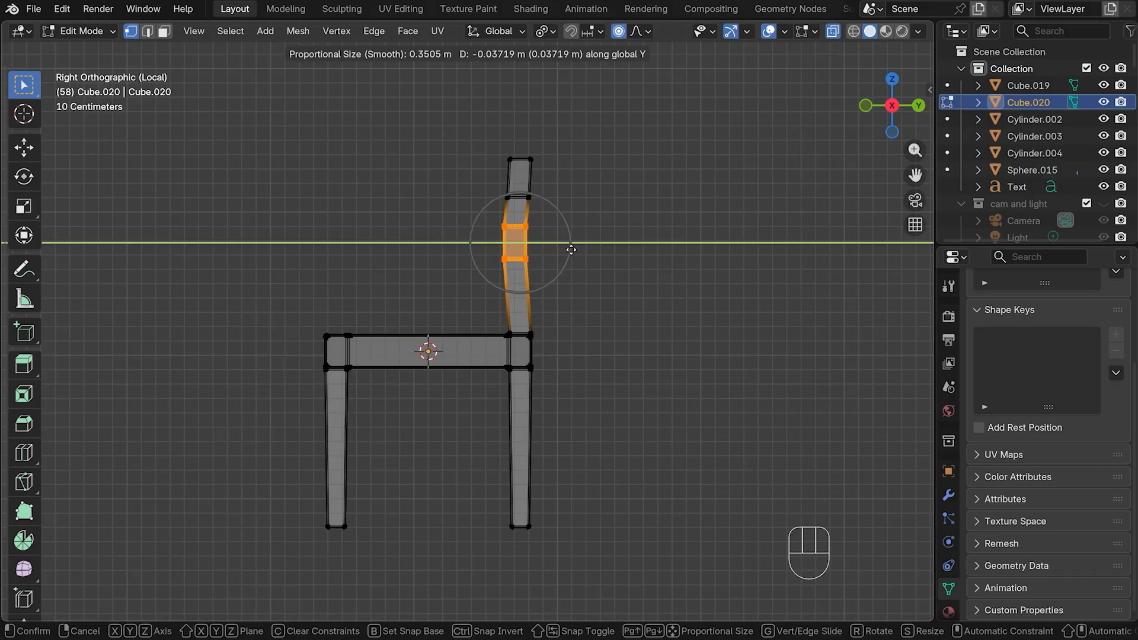
left_click(571, 249)
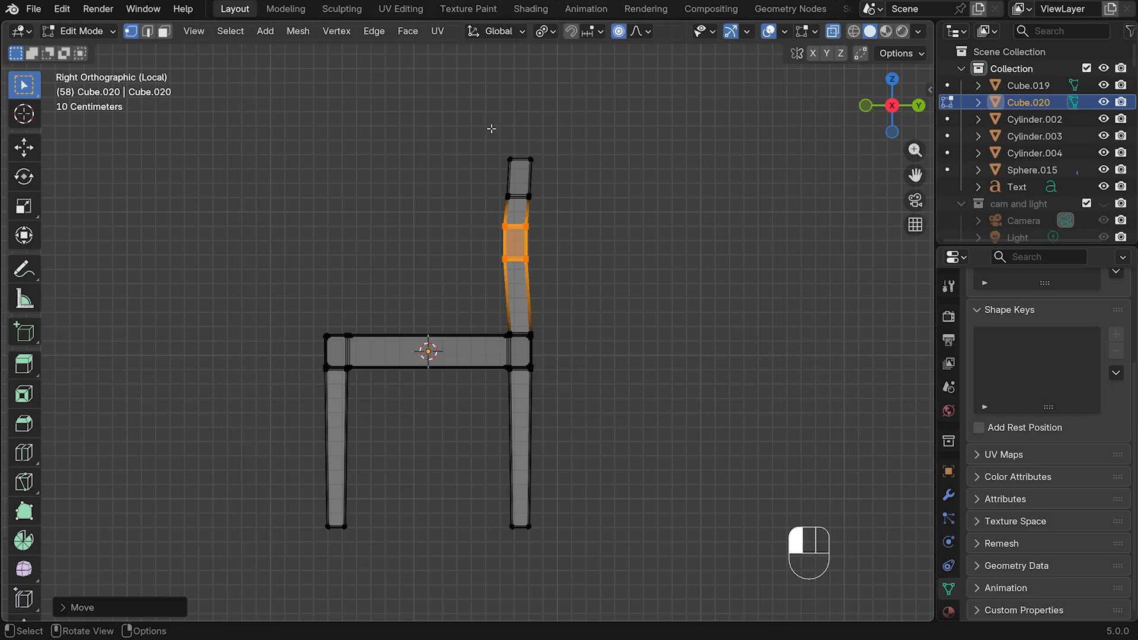
Move the uppermost vertices of the backrest about 0.04 m backward along global Y with proportional editing and scale them up slightly
left_click_drag(490, 126, 572, 192)
key("g")
key("y")
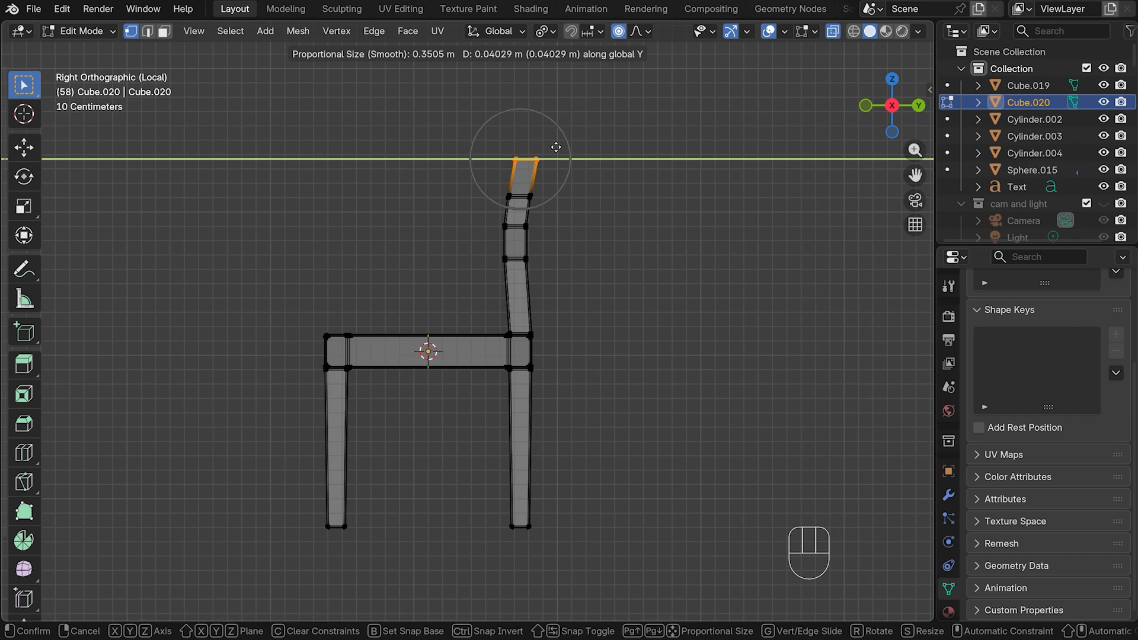
left_click(553, 147)
key("s")
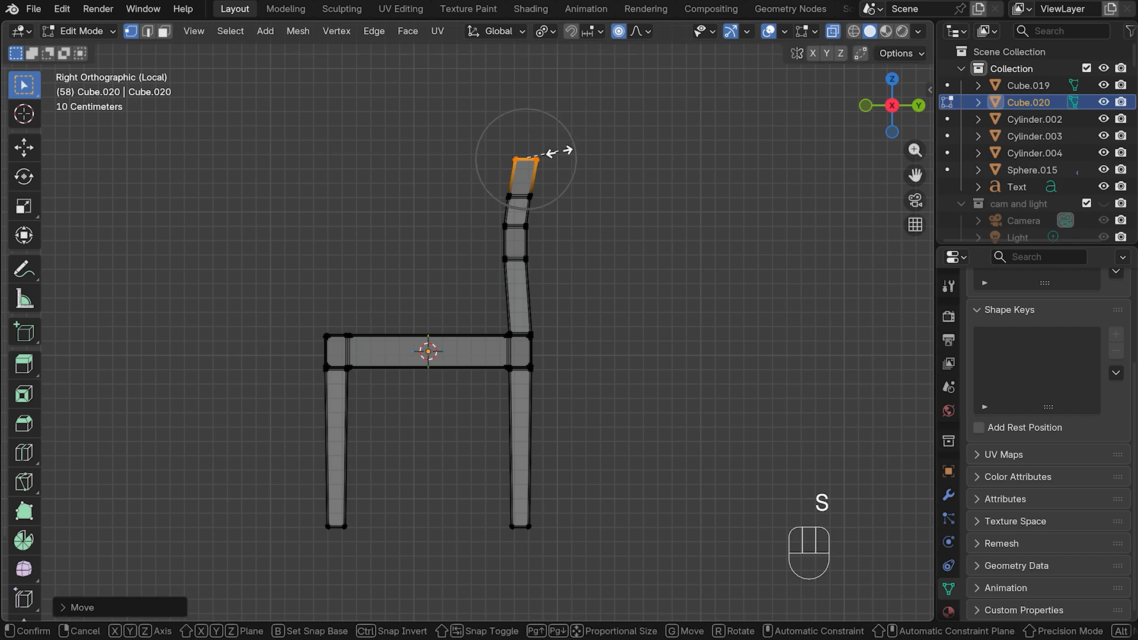
left_click(571, 150)
middle_click_drag(572, 150, 746, 172)
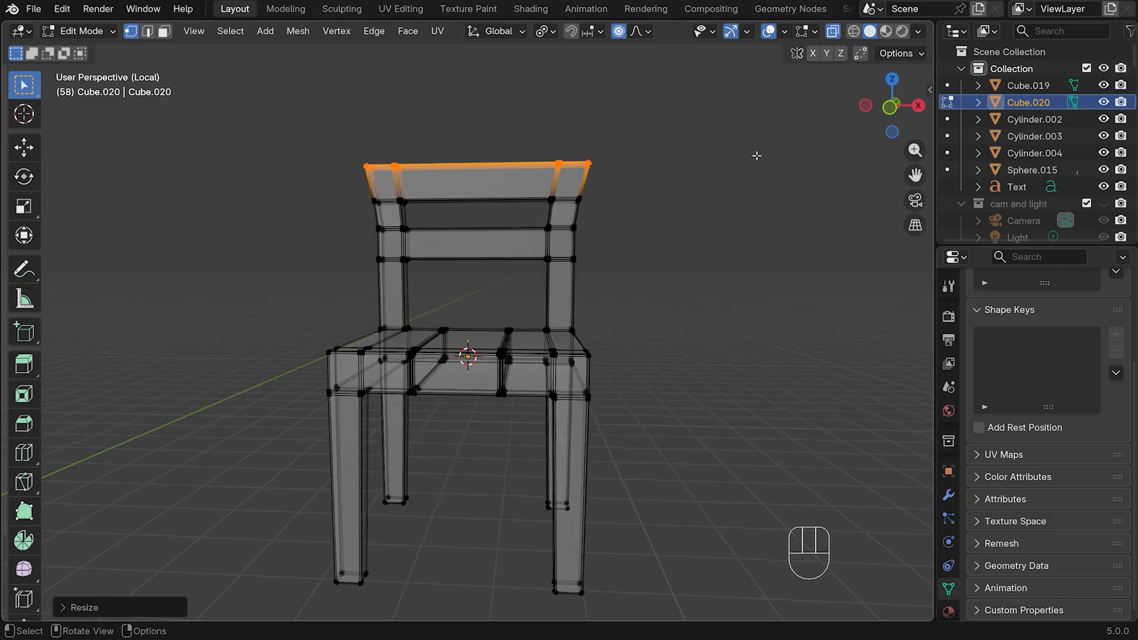
Leave mesh editing and apply Shade Auto Smooth to the chair
key("Tab")
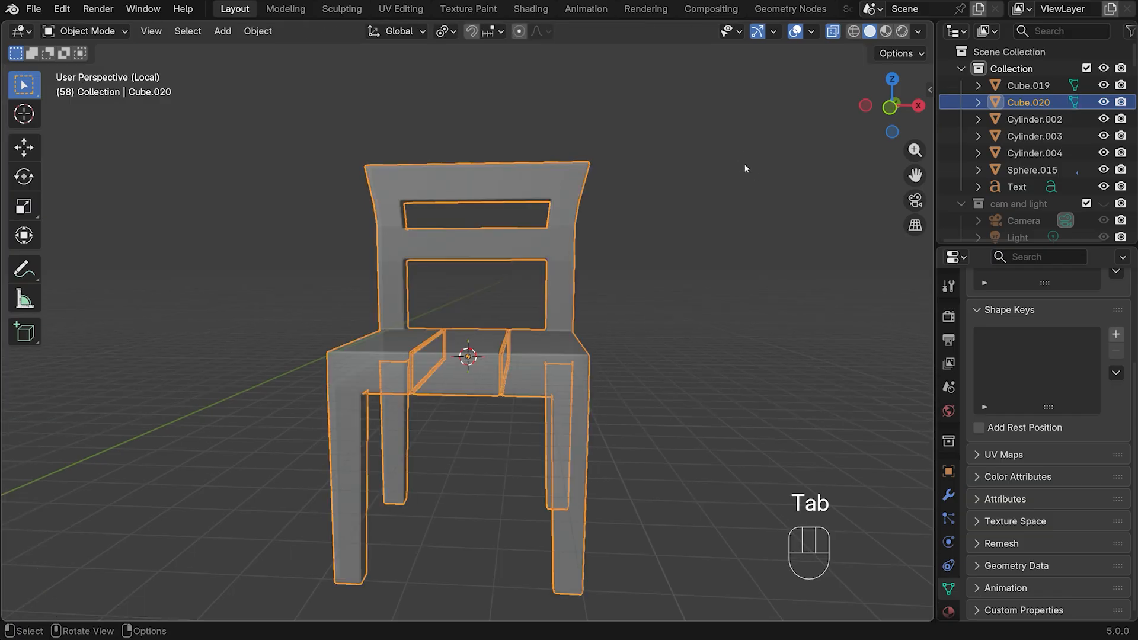
scroll(767, 285, "down", 4)
middle_click_drag(657, 266, 539, 239)
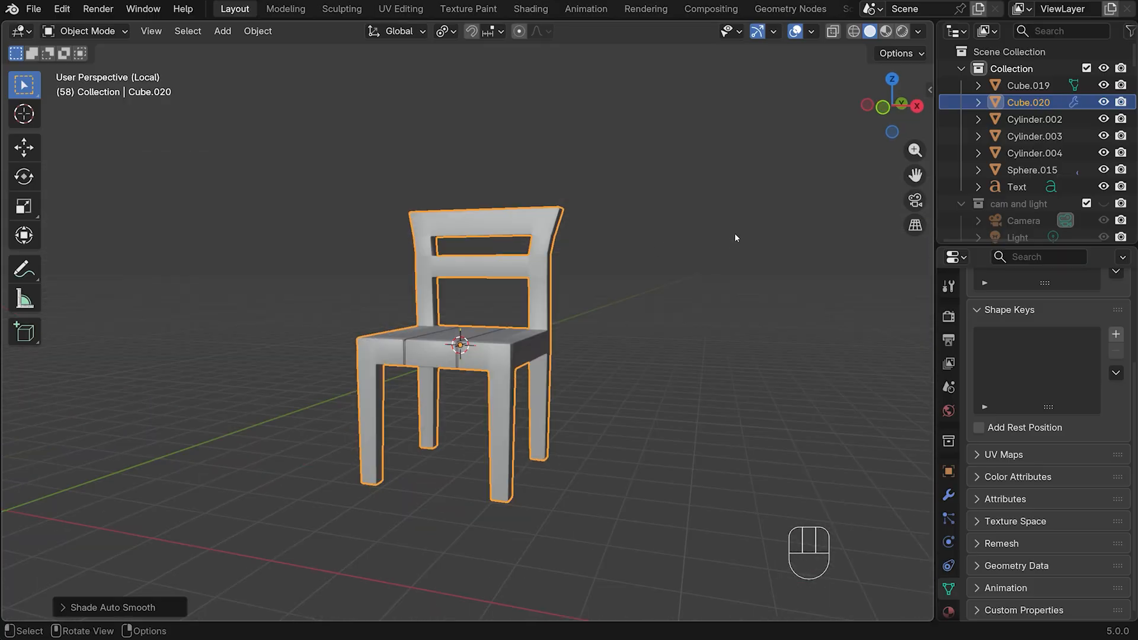
Exit local view and lower the chair about 1 m along global Z to the island's ground level
key("KP_Divide")
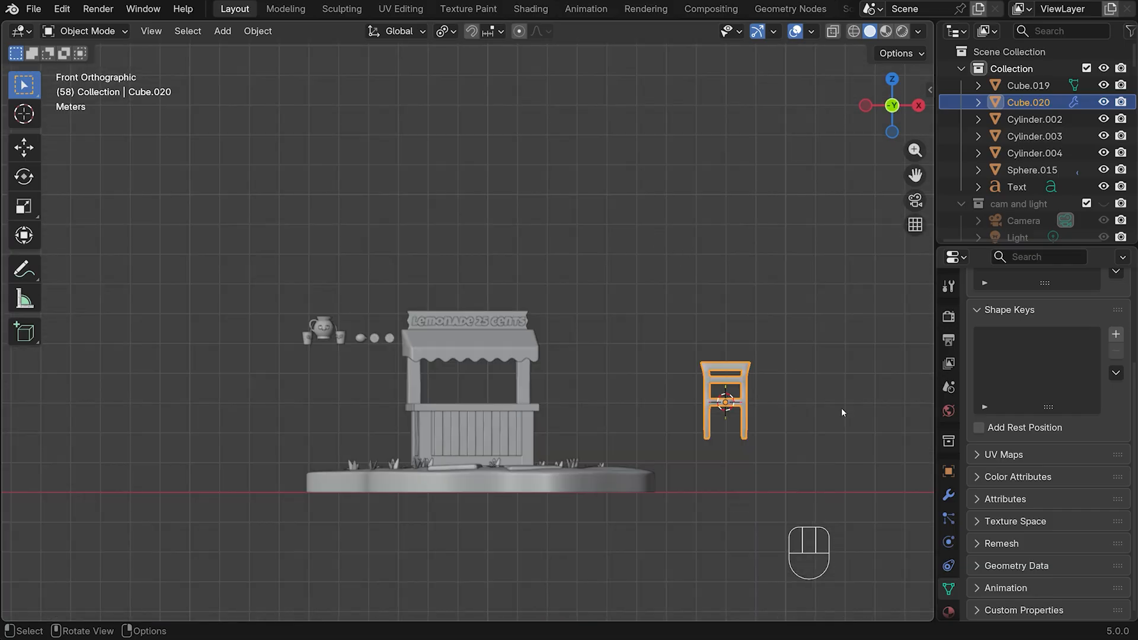
key("g")
key("z")
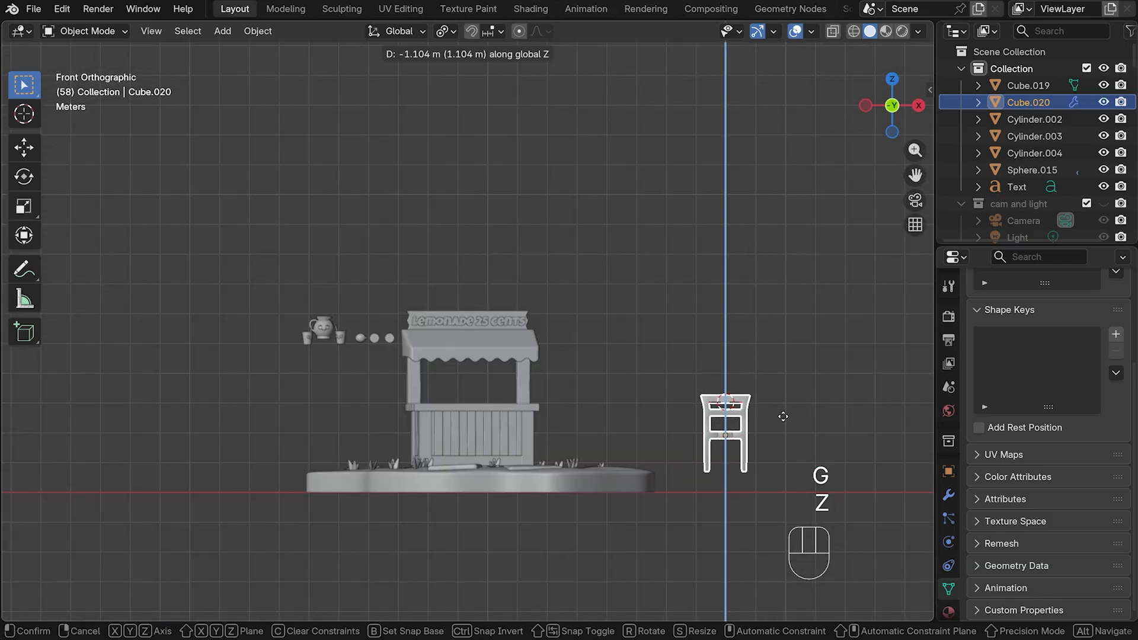
left_click(784, 412)
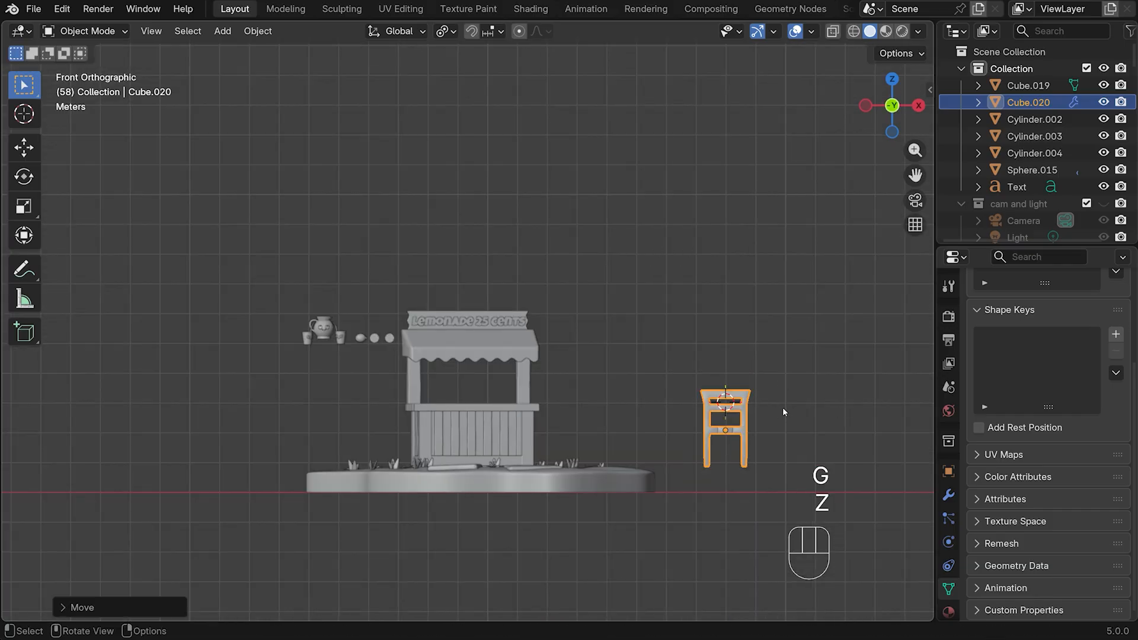
Assign the existing "wood lighter" material to the chair in the Shading workspace
left_click(530, 9)
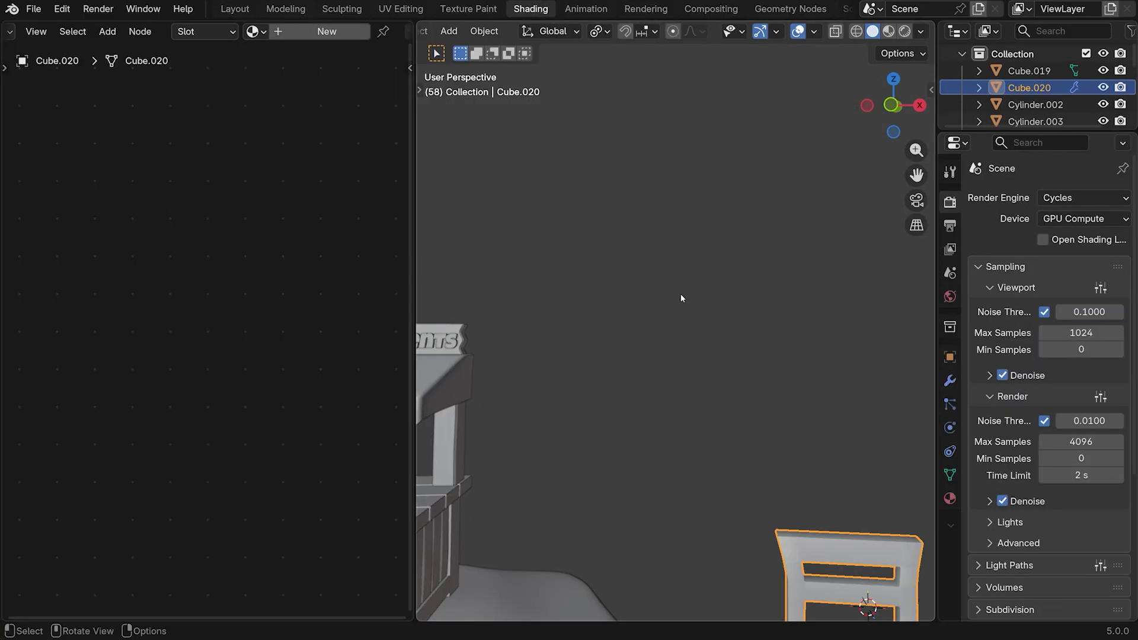
scroll(795, 306, "down", 3)
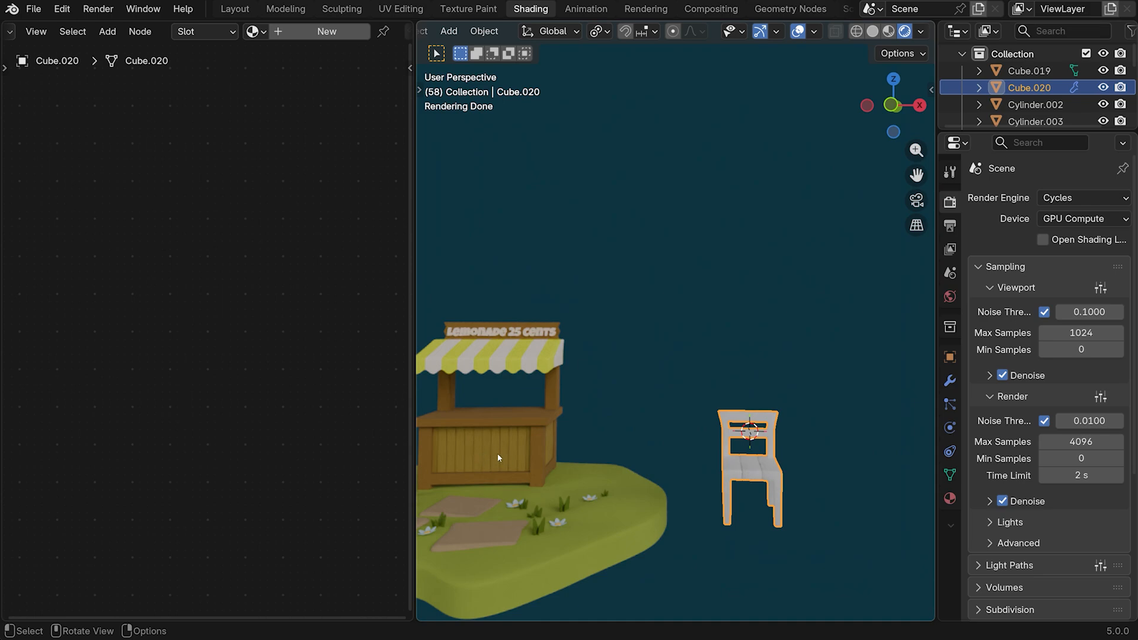
left_click(255, 31)
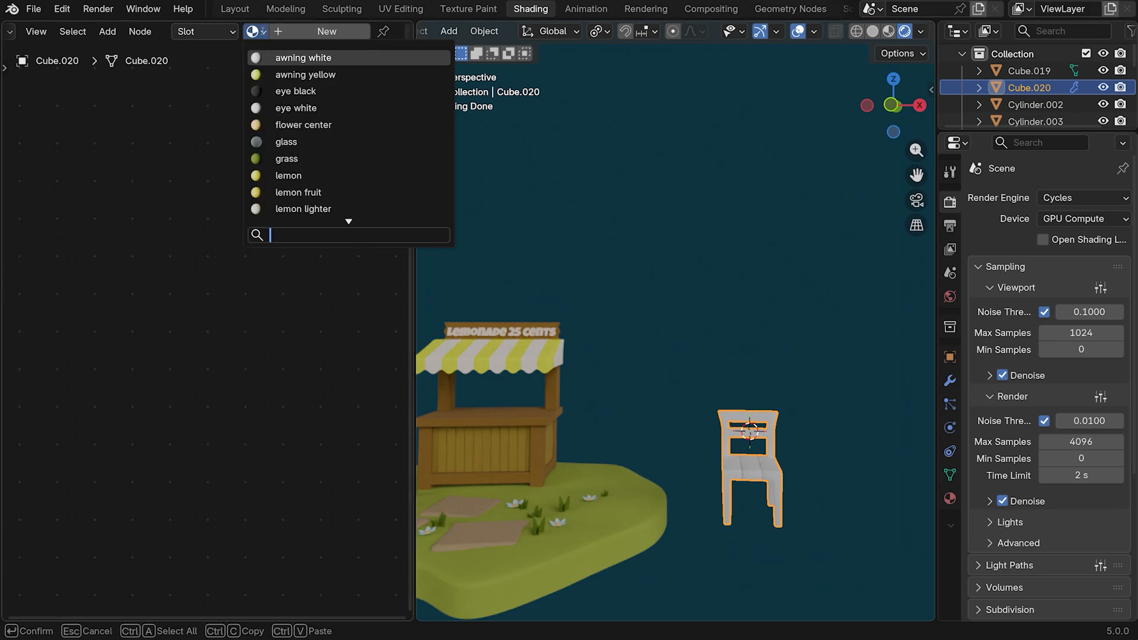
scroll(315, 166, "down", 5)
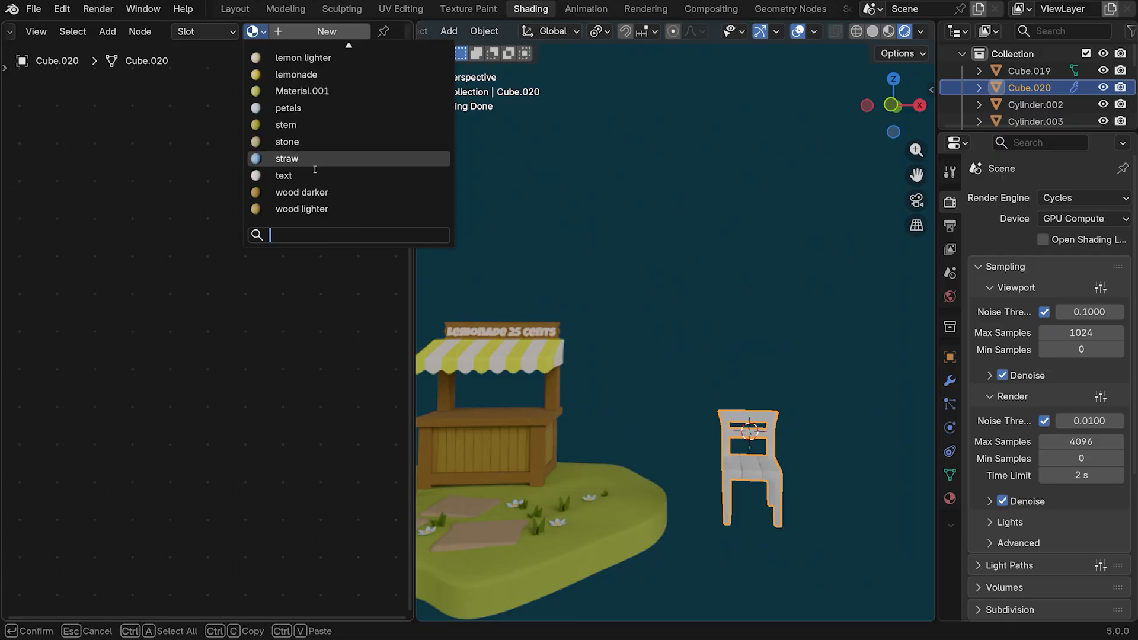
left_click(278, 209)
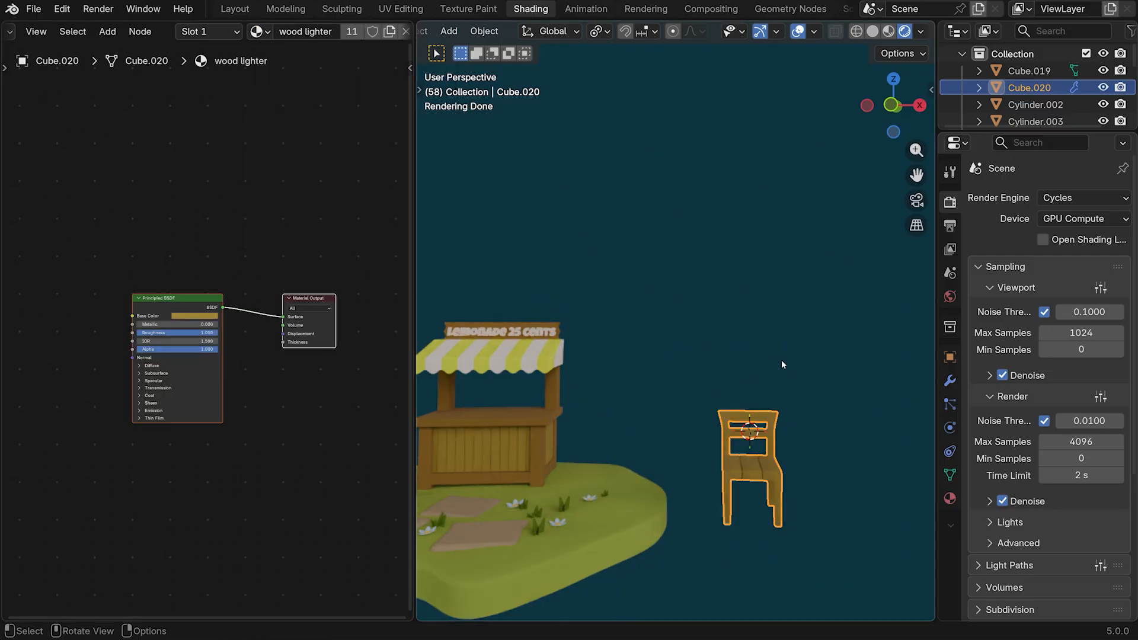
left_click(766, 348)
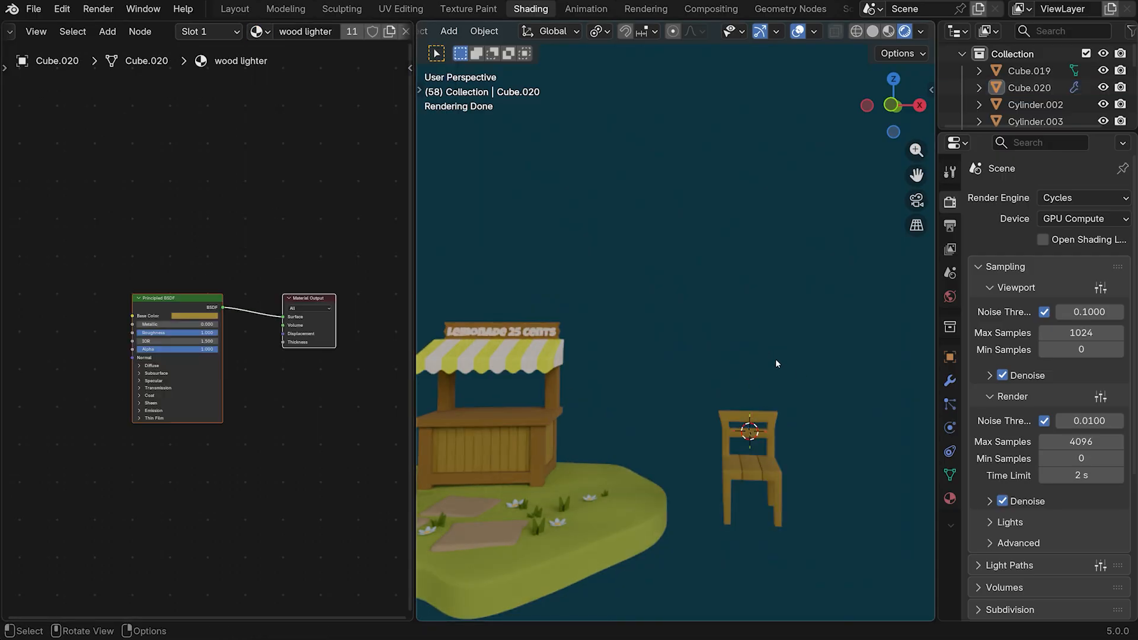
Return to the Layout workspace with rendered shading and move the chair onto the grass island beside the lemonade stand, in top view
left_click(244, 10)
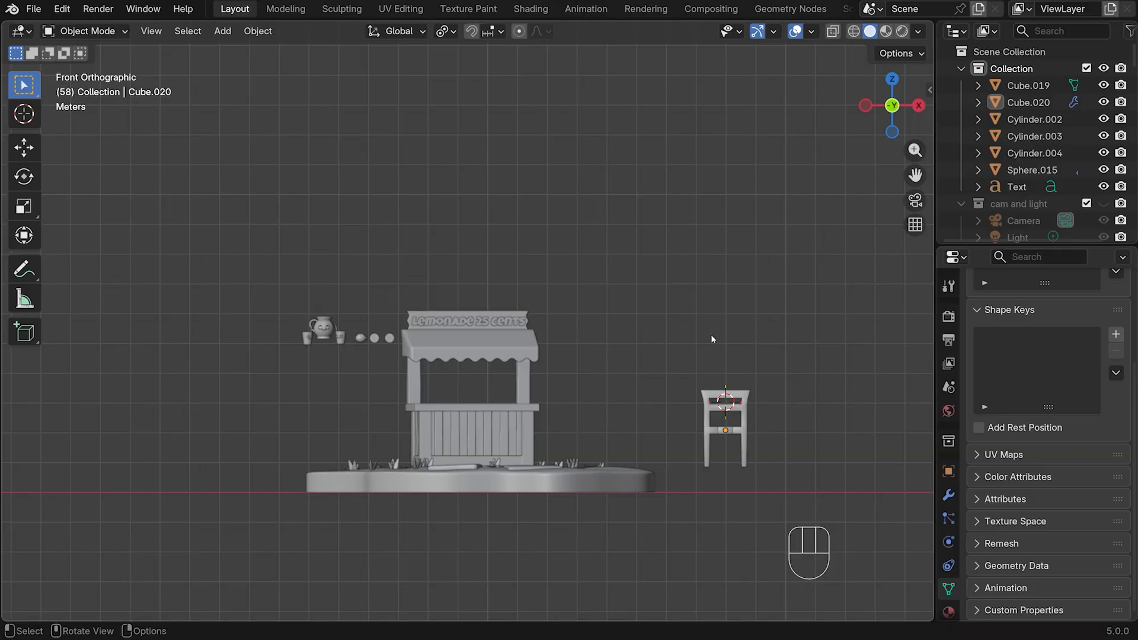
left_click(901, 31)
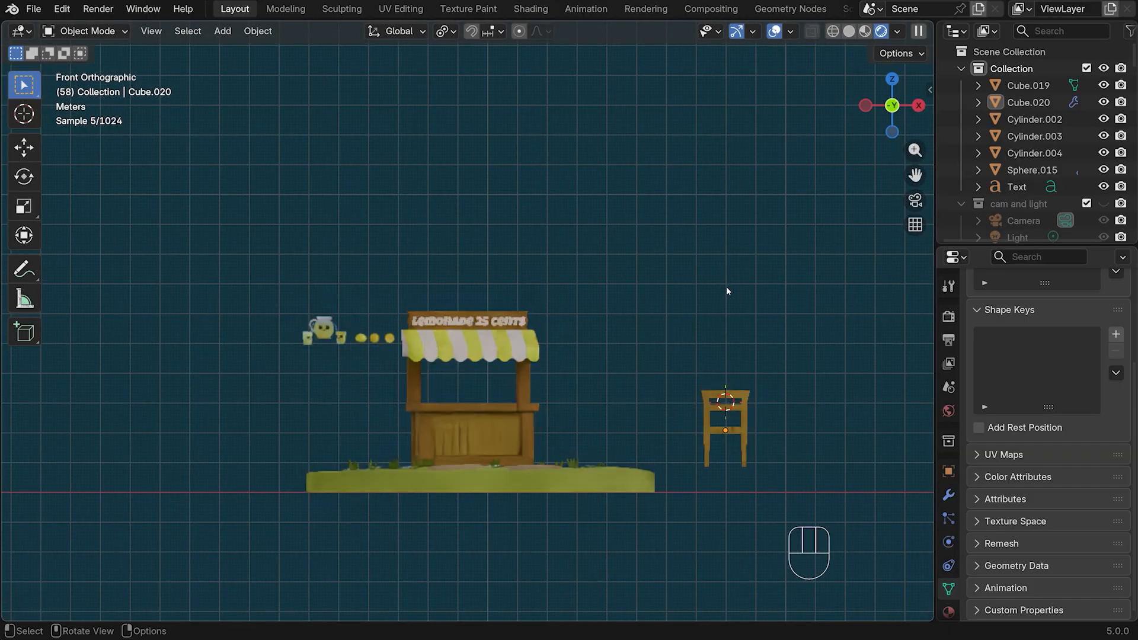
middle_click_drag(813, 332, 743, 341)
key("KP_1")
left_click_drag(669, 359, 795, 497)
key("KP_7")
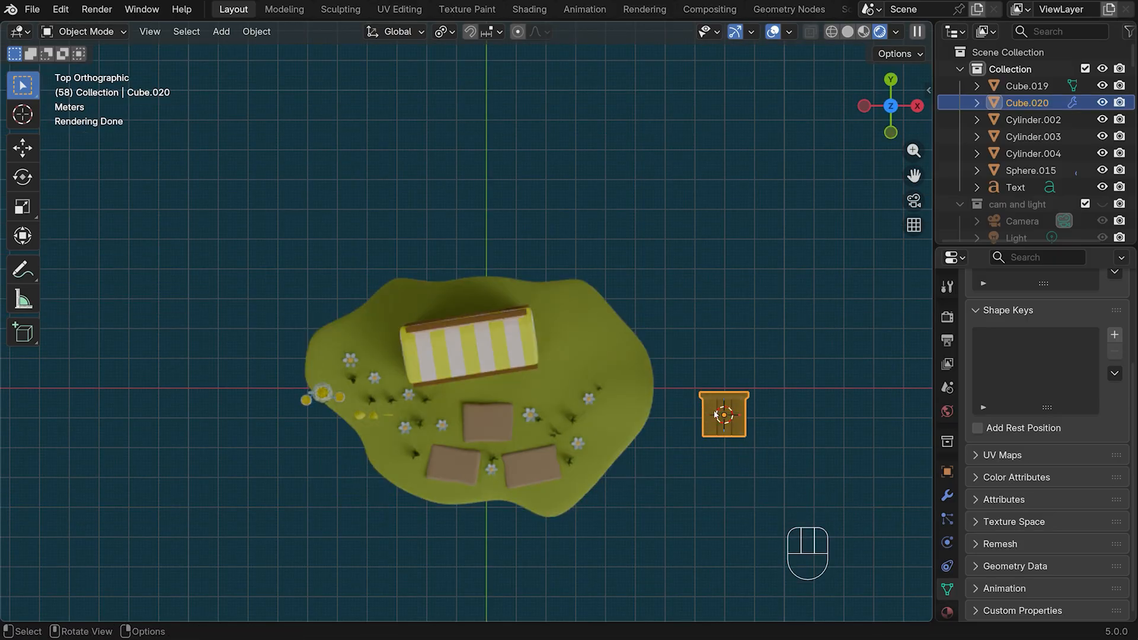
key("g")
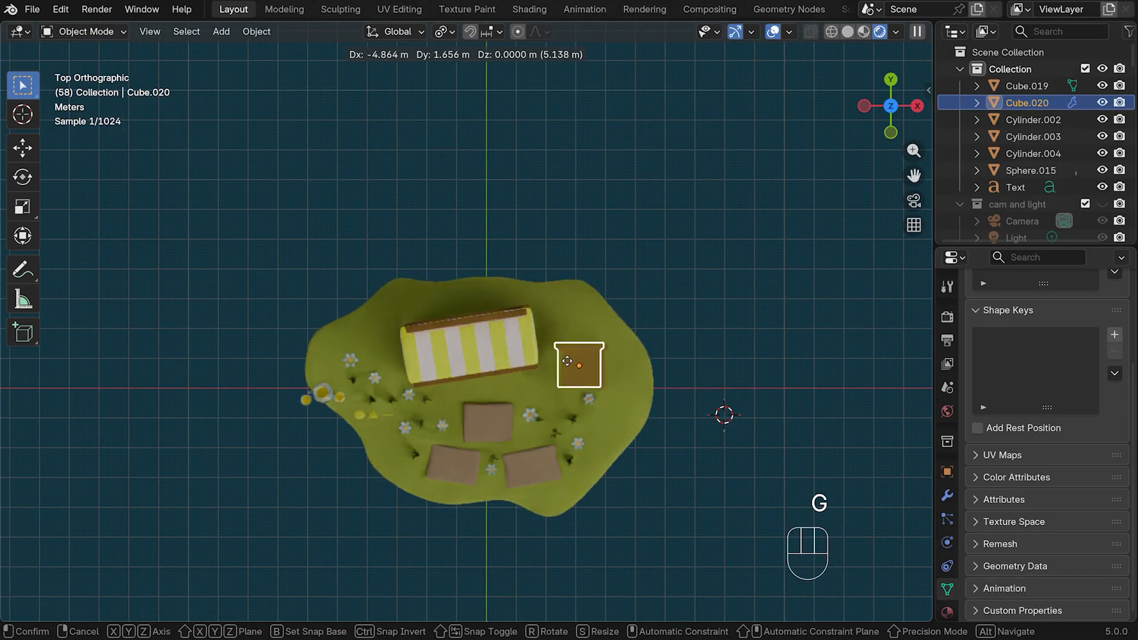
left_click(566, 339)
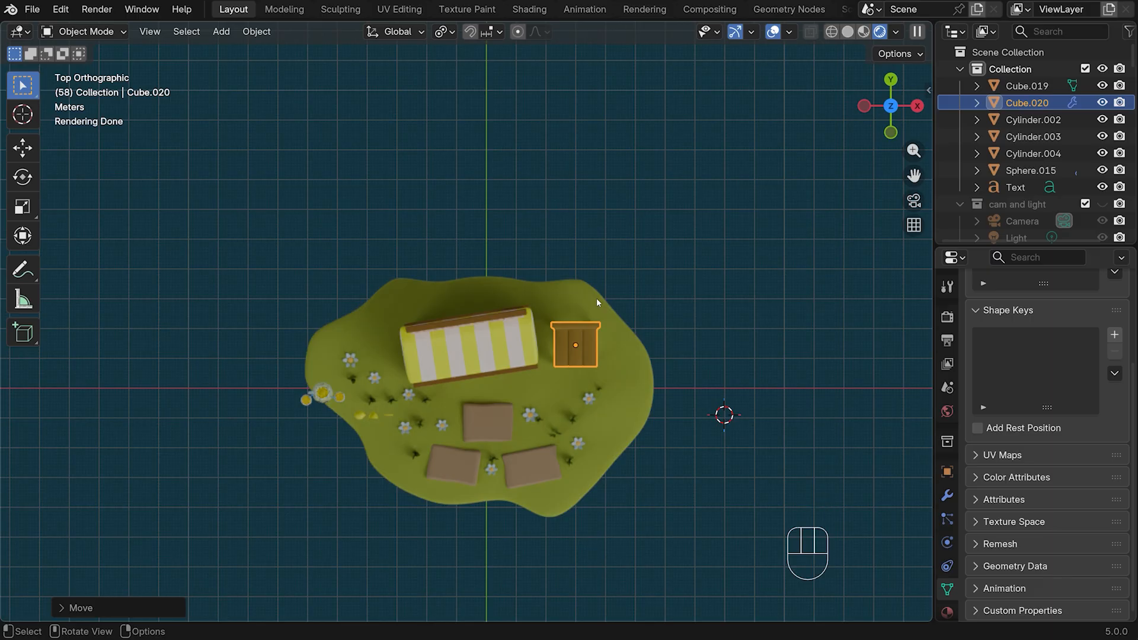
Rotate the chair clockwise in top view to angle it toward the stand and shift it slightly toward the island's front
key("r")
left_click(598, 339)
key("g")
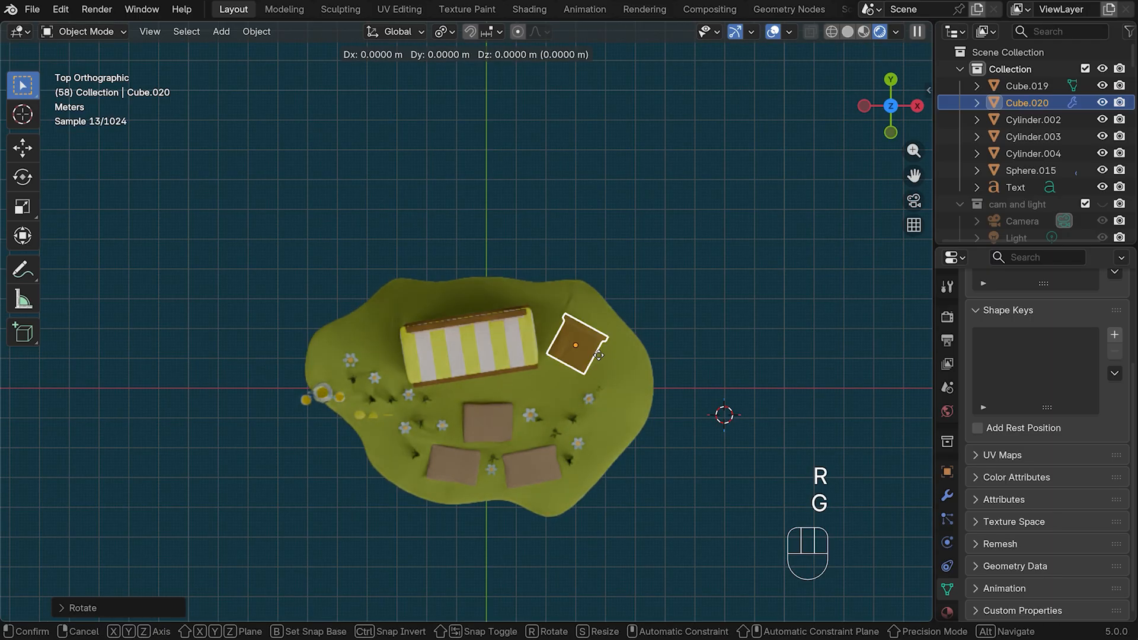
left_click(590, 384)
Lower the chair slightly along global Z in front view so its legs rest on the grass, and deselect it
key("KP_1")
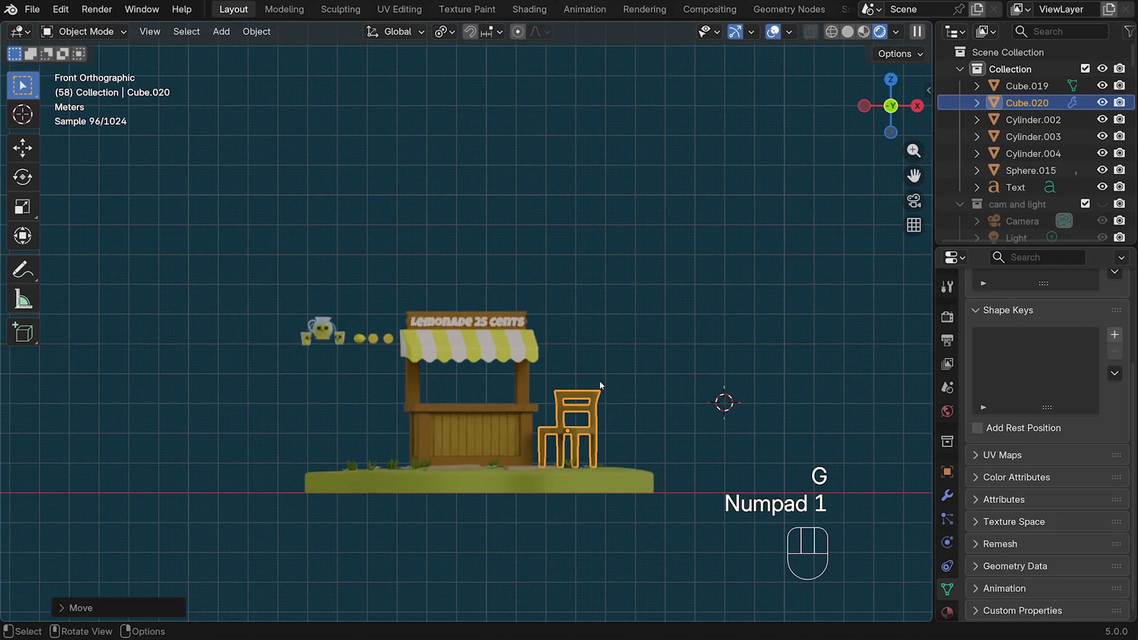
scroll(663, 407, "up", 3)
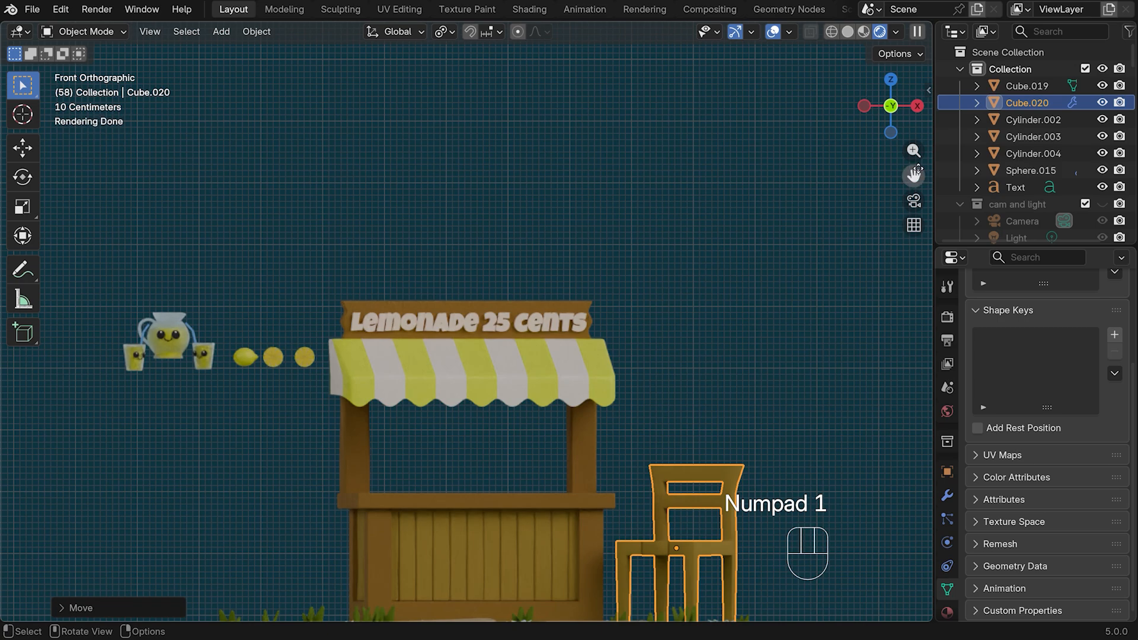
scroll(727, 436, "up", 1)
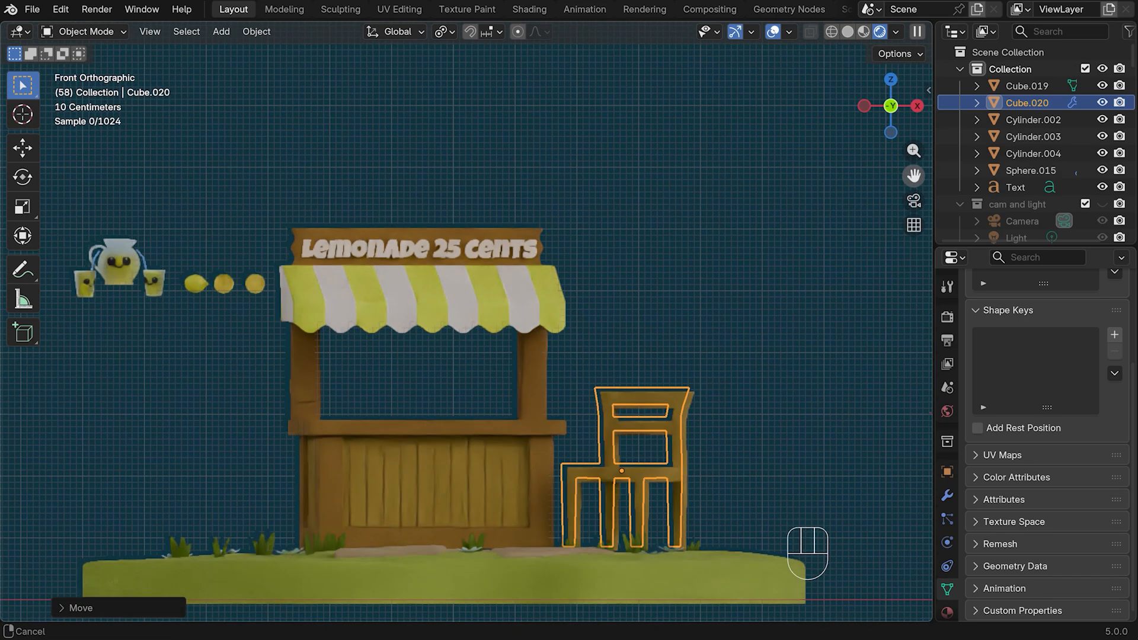
key("g")
key("z")
left_click(726, 459)
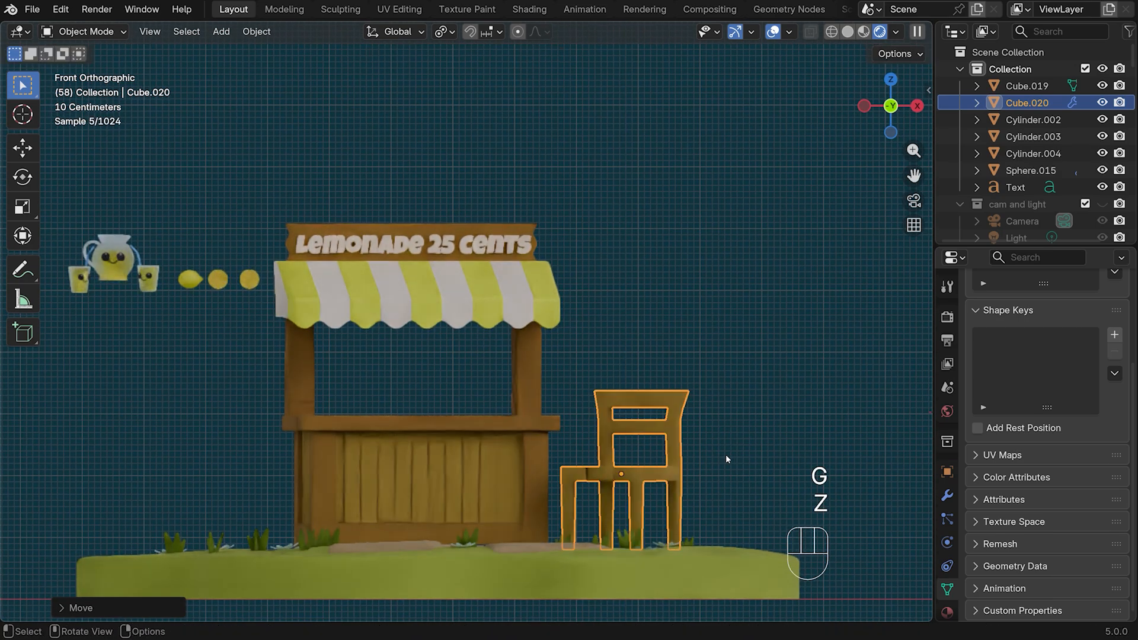
left_click(723, 435)
middle_click_drag(738, 439, 737, 447)
scroll(748, 433, "down", 1)
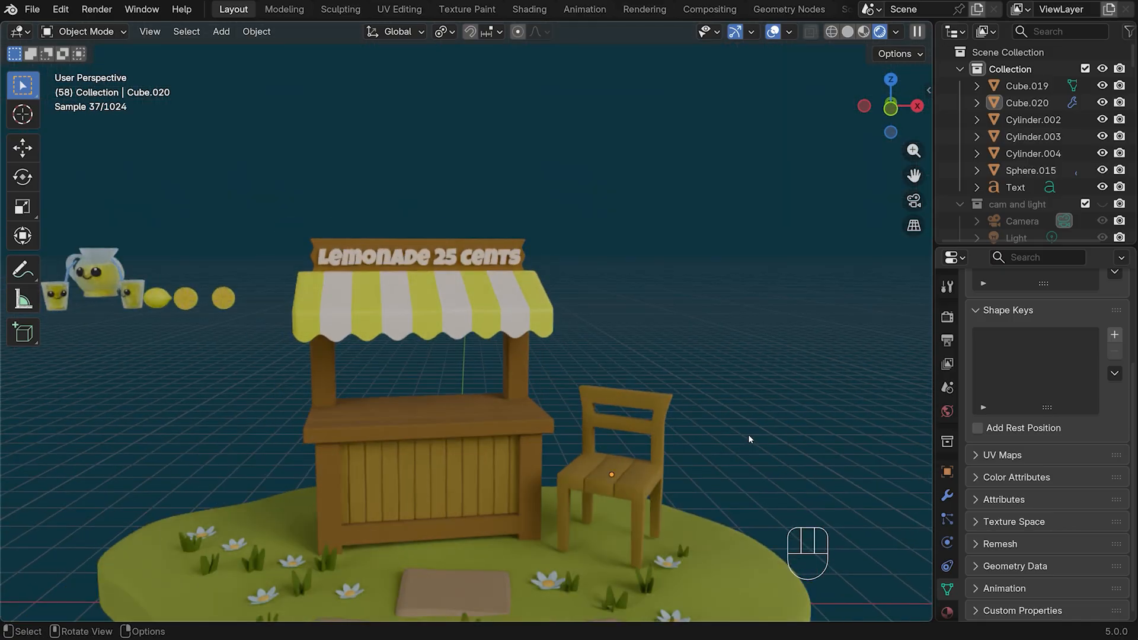
Place the 3D cursor in the empty space beyond the chair in front view, at about X 6.98 m, Z 4.99 m
key("KP_1")
left_click_drag(899, 173, 755, 173)
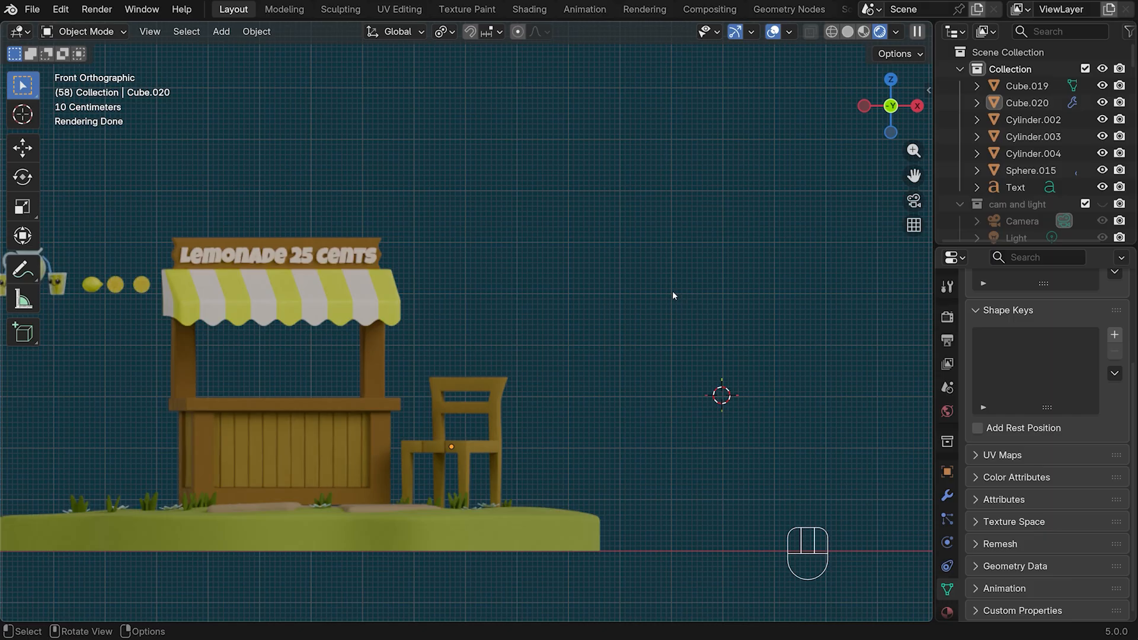
key("shift")
right_click(670, 292, "shift")
Add a circle mesh at the 3D cursor with 36 vertices, a 1 m radius and no fill
key("shift+a")
mouse_move(712, 299)
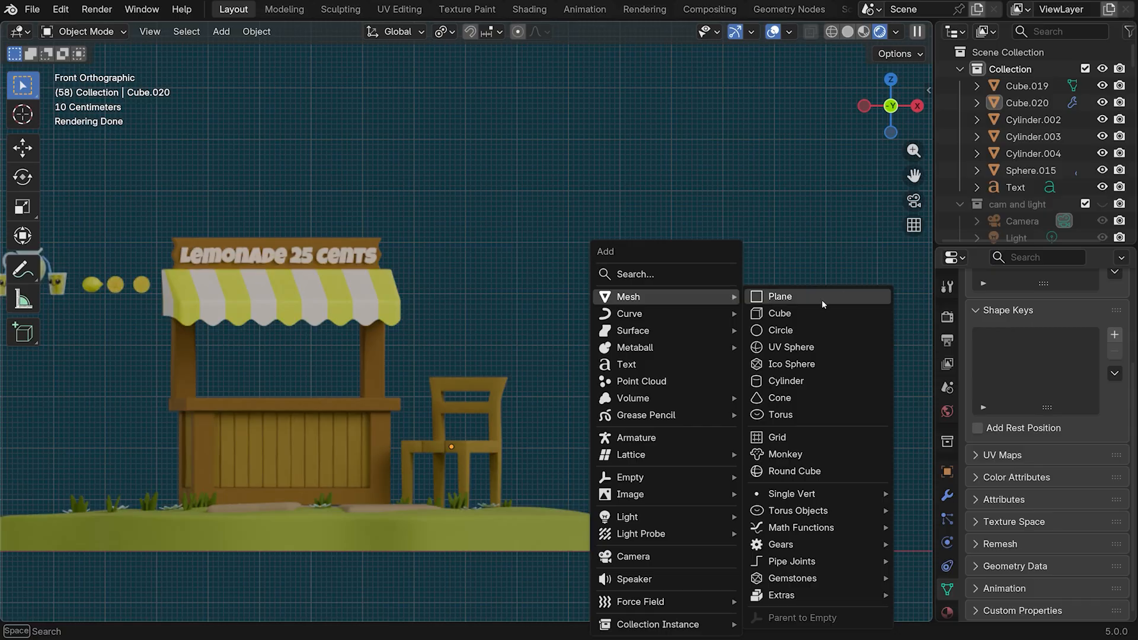
left_click(801, 327)
left_click(101, 609)
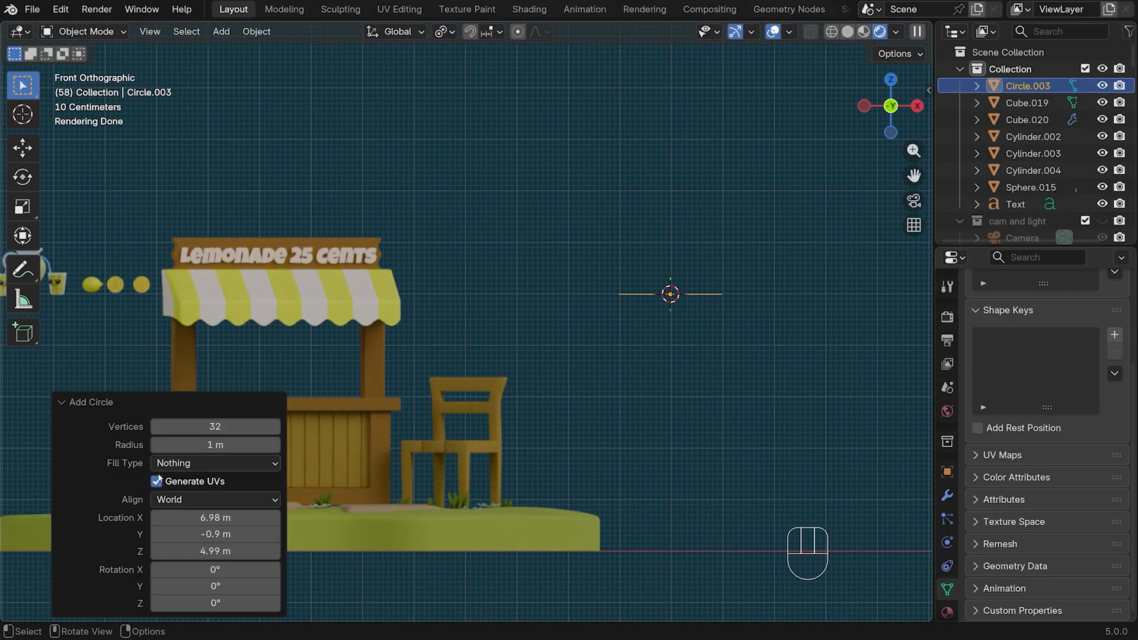
left_click(218, 427)
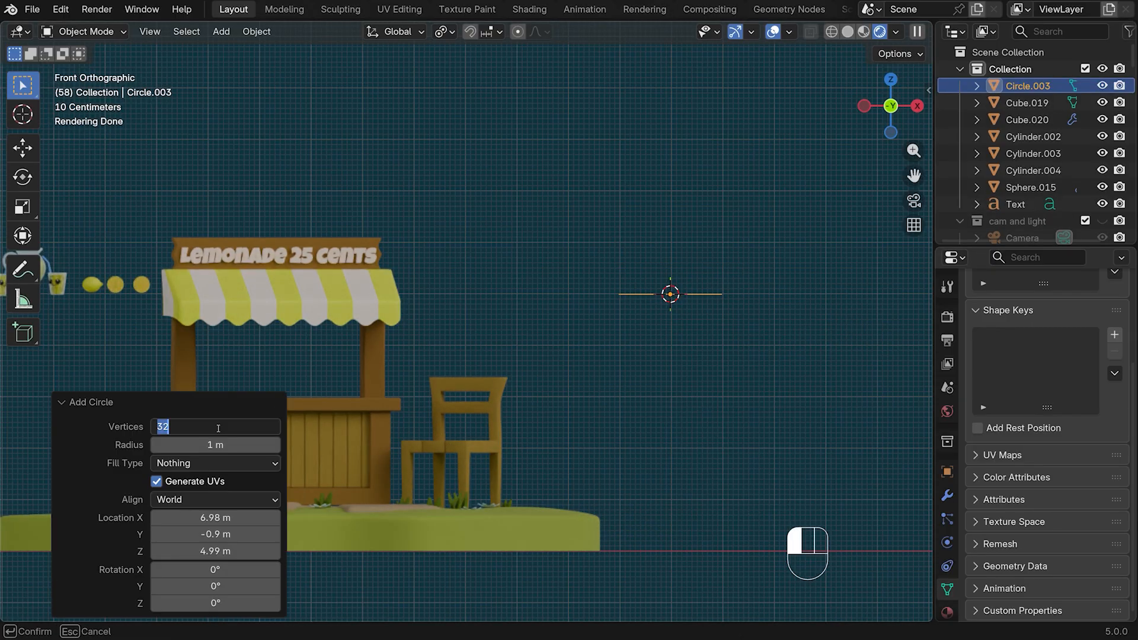
type("36")
key("Return")
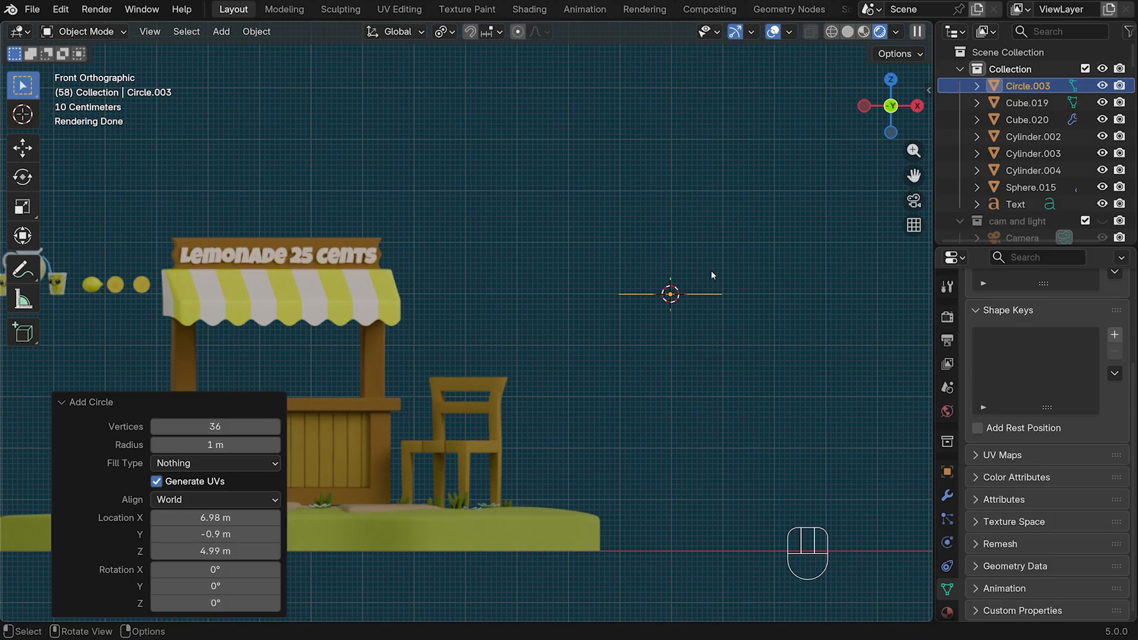
Scale the new circle up uniformly to about 1.88 and apply its scale
key("s")
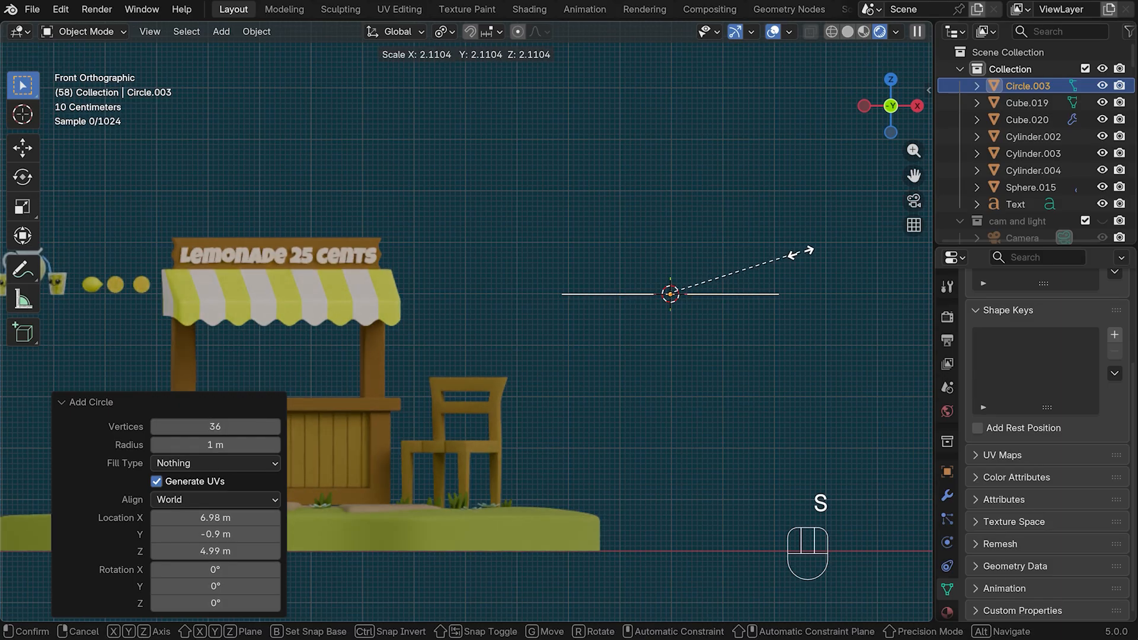
left_click(785, 254)
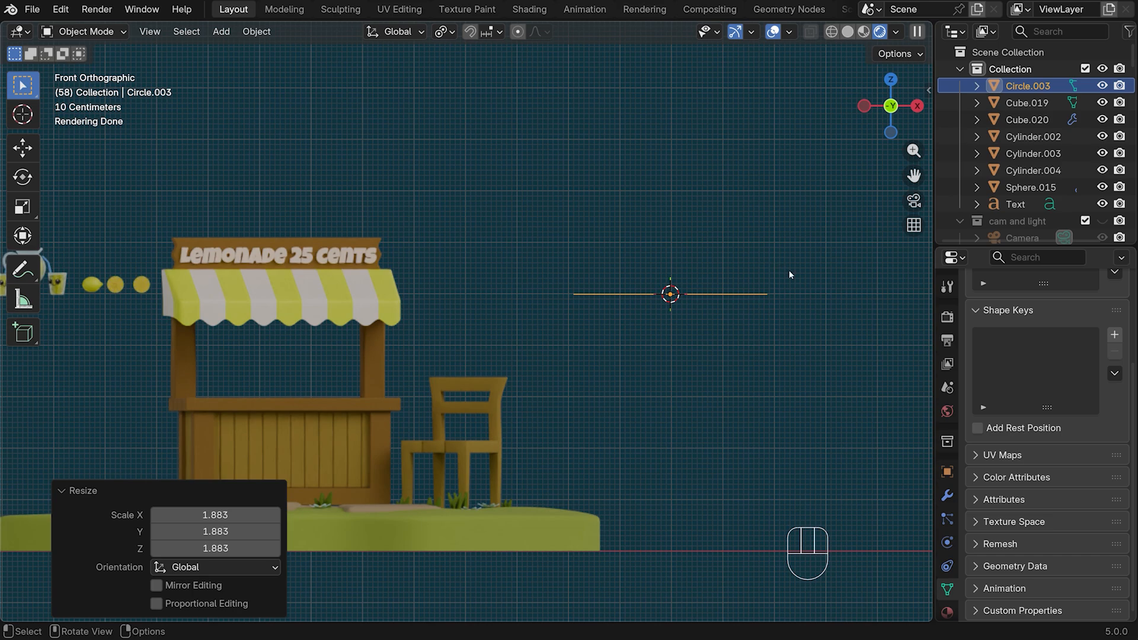
key("ctrl+a")
left_click(666, 275)
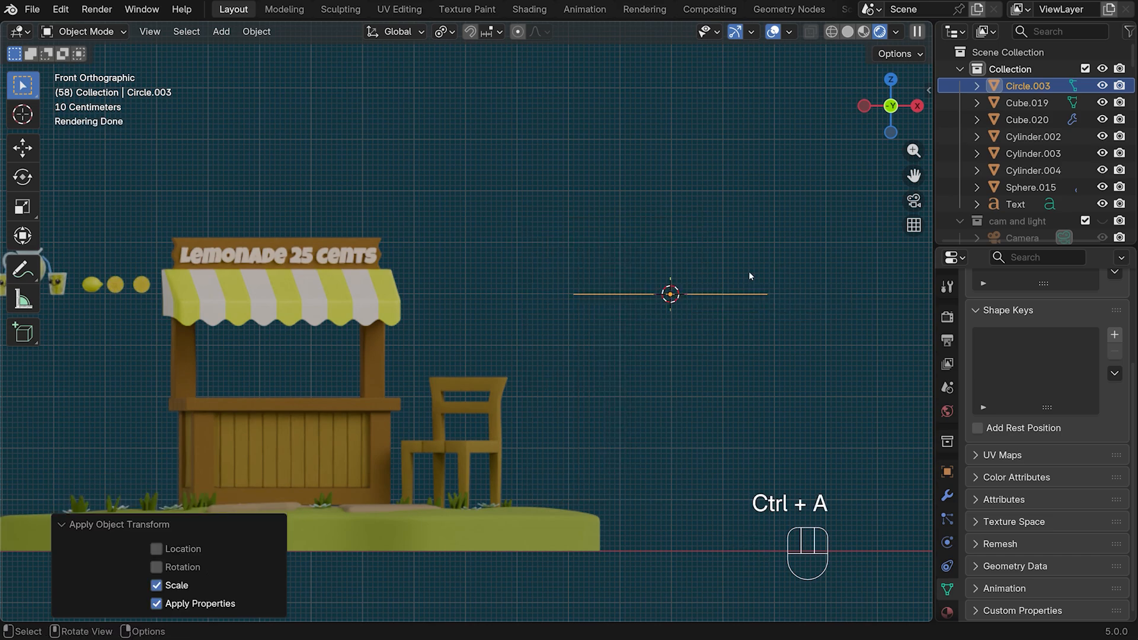
Enter Edit Mode on the circle and set the viewport to solid shading with X-ray on
key("Tab")
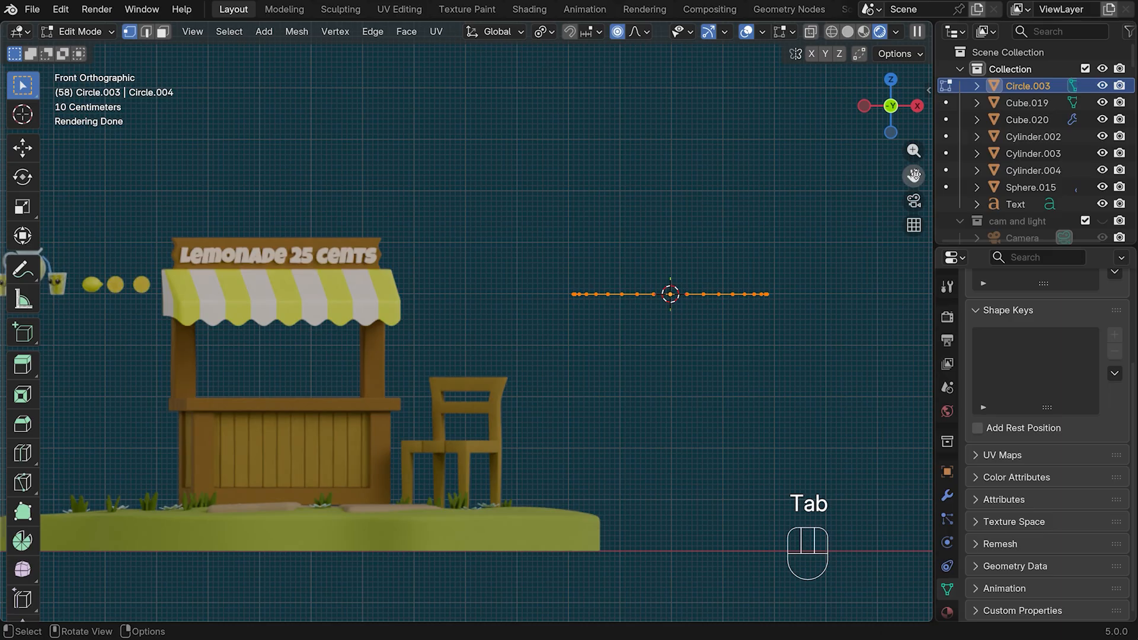
left_click_drag(913, 175, 811, 200)
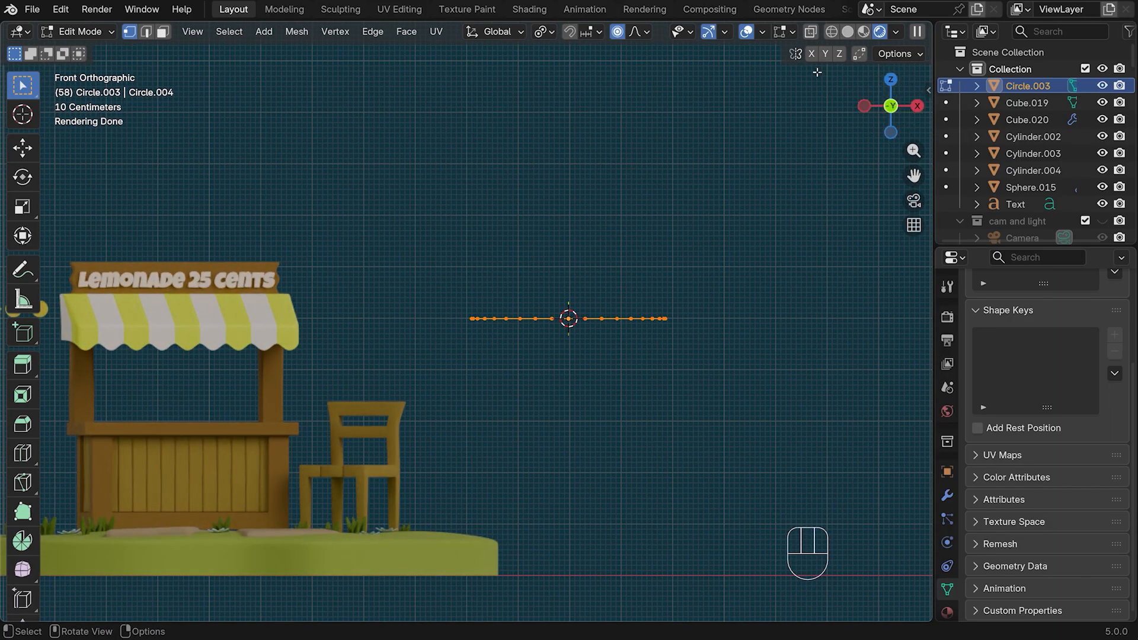
left_click(811, 32)
left_click(847, 32)
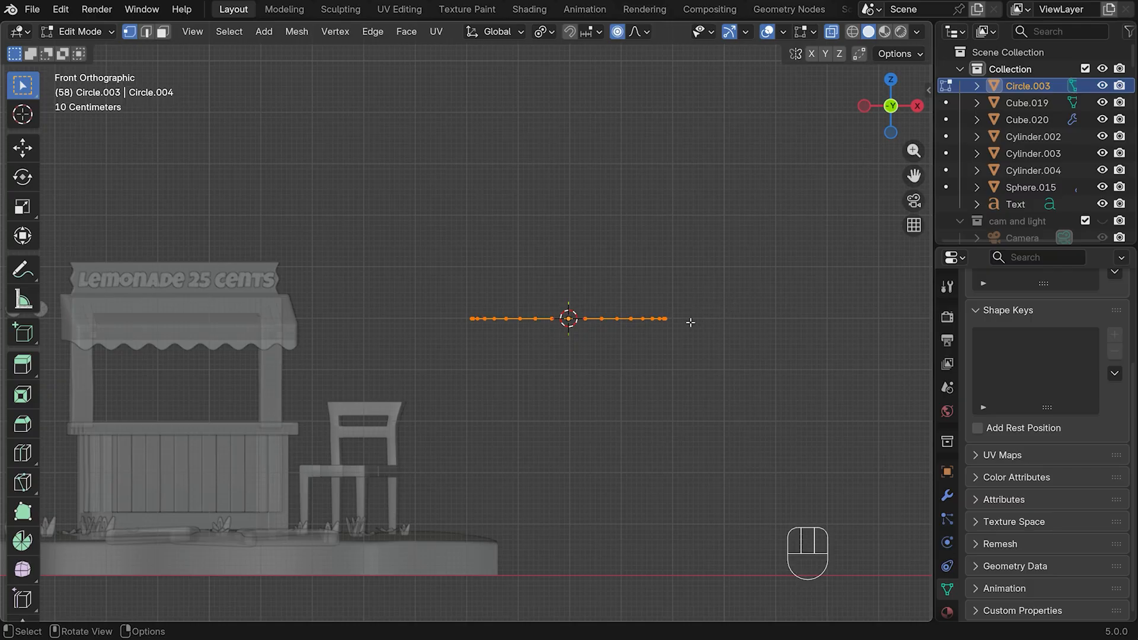
Extrude the circle upward along Z in two tiers of about 0.3 m and 0.345 m, scaling each new ring slightly inward
key("e")
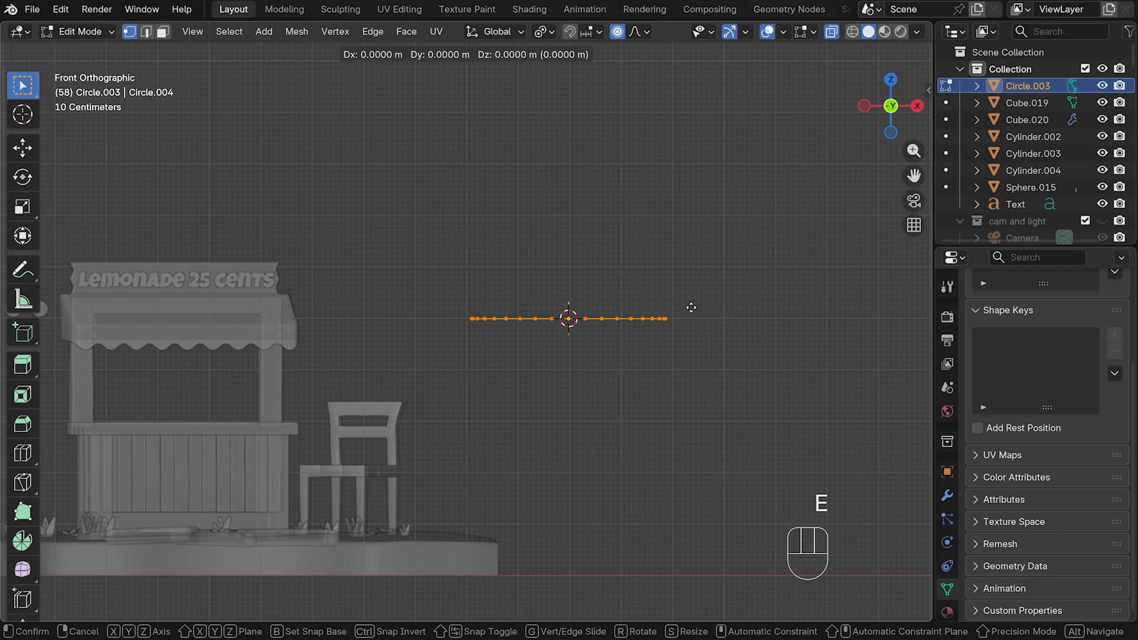
key("z")
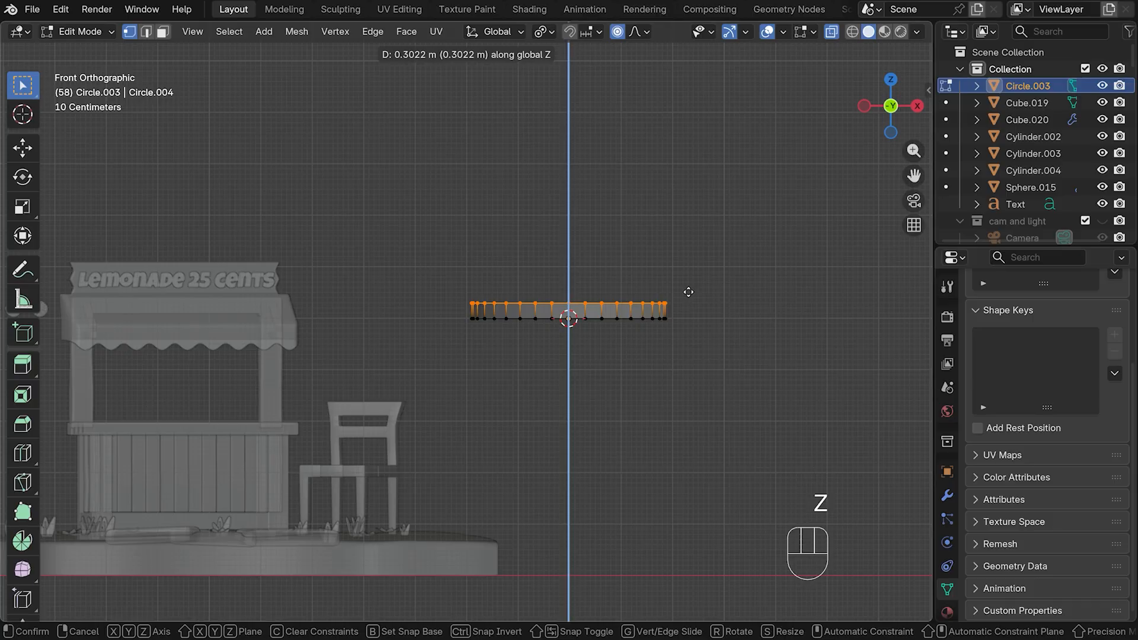
left_click(712, 289)
key("s")
left_click(701, 308)
key("e")
key("z")
left_click(747, 260)
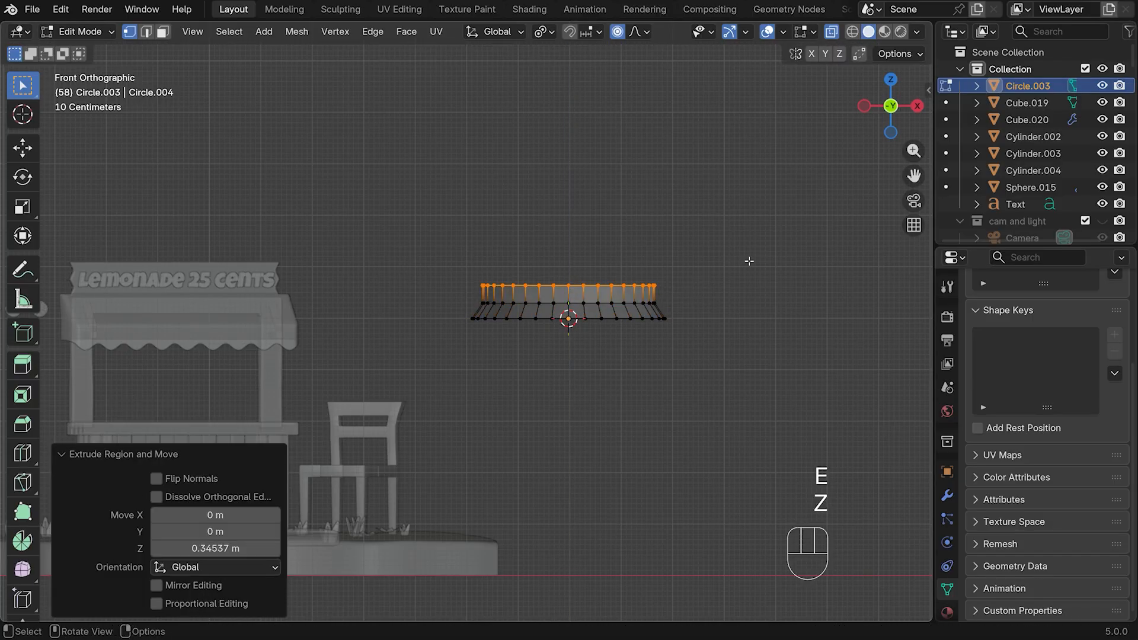
key("s")
left_click(715, 289)
Extrude a third tier about 0.41 m up, lower its ring about 0.13 m along Z, and scale it to follow the dome's curve
key("e")
key("z")
left_click(744, 247)
key("s")
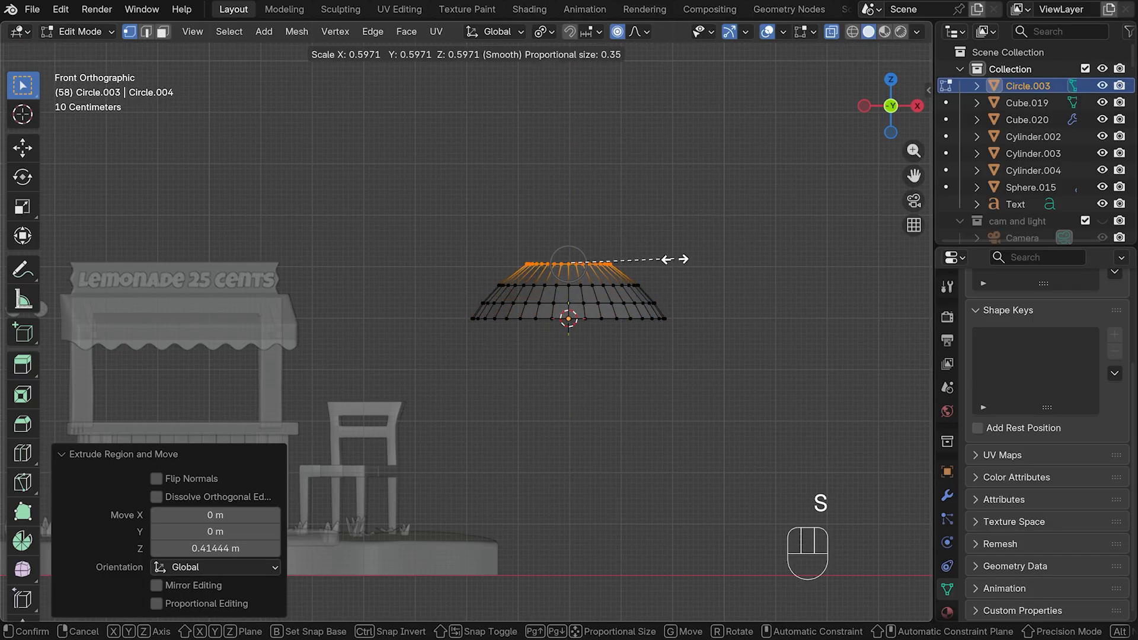
left_click(661, 259)
key("g")
key("z")
left_click(664, 256)
key("s")
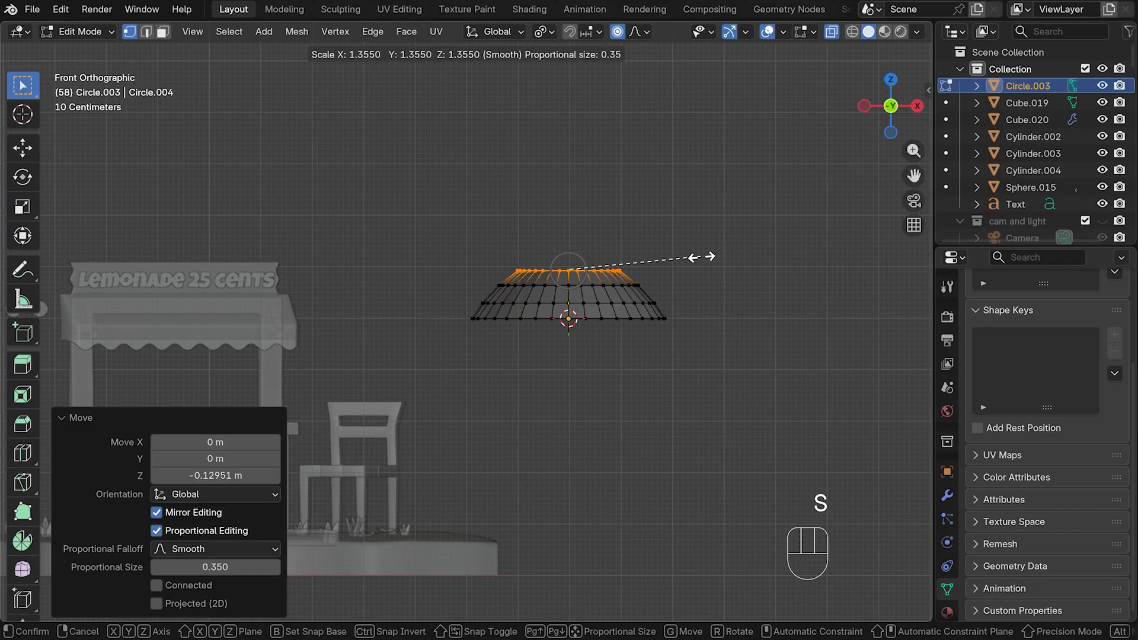
left_click(693, 280)
Extrude a fourth tier slightly upward along Z and scale its ring inward to about 0.354
key("e")
key("z")
left_click(675, 264)
key("s")
left_click(620, 247)
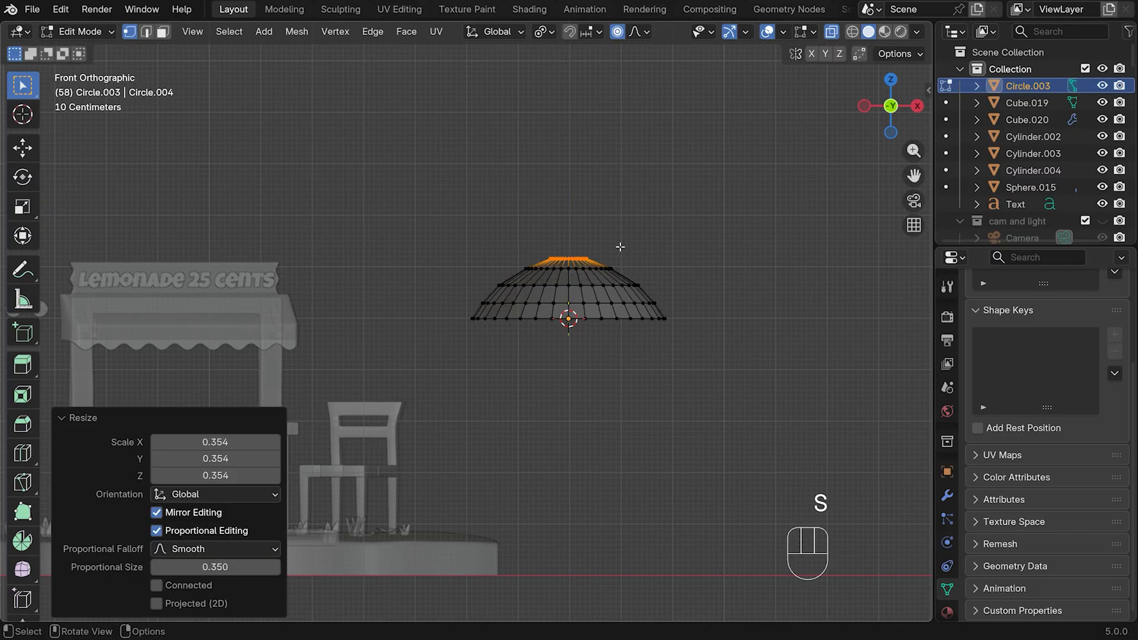
Extrude the top ring about 0.155 m upward, turn off proportional editing, and scale the ring to about 0.174 to form the peak
key("z")
left_click(671, 231)
key("s")
right_click(610, 240)
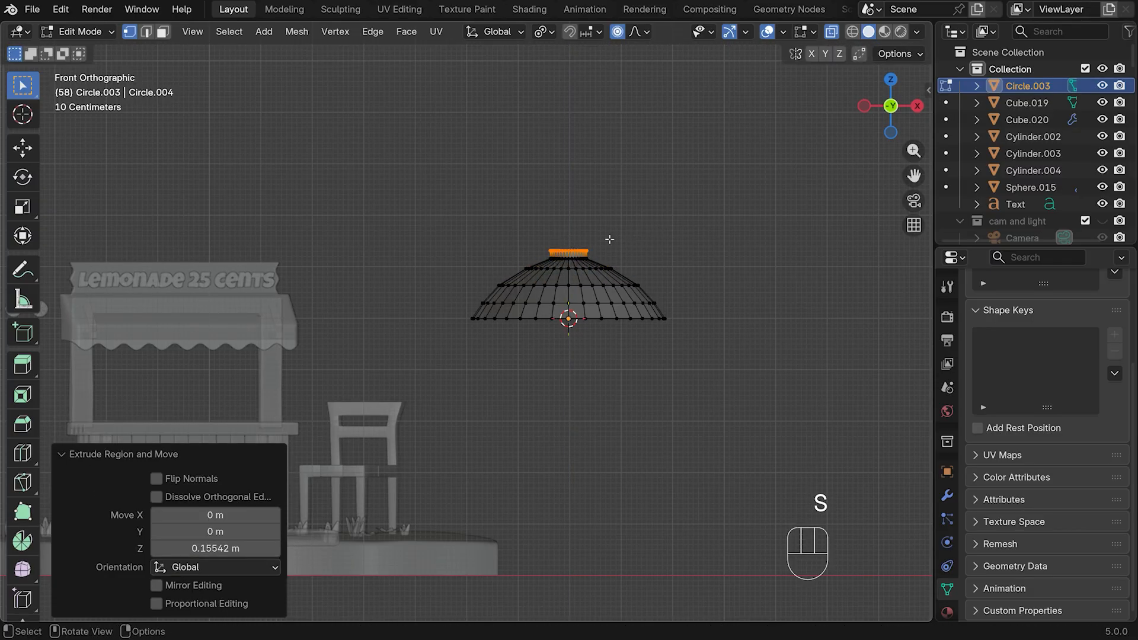
left_click(617, 34)
key("s")
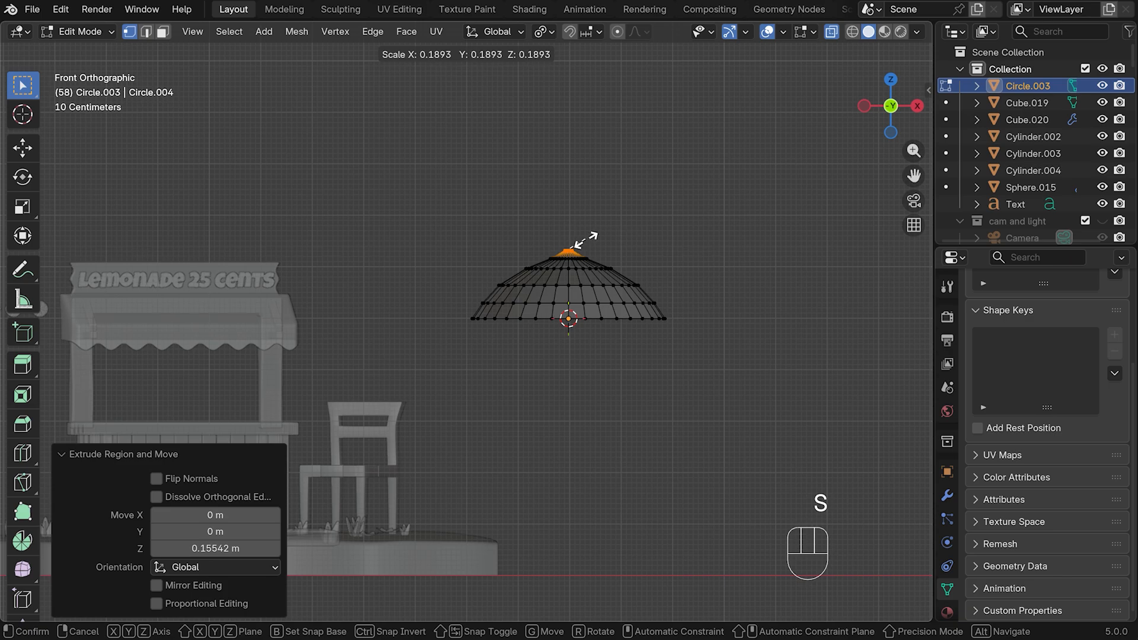
left_click(588, 238)
Fill the small opening at the dome's peak with a face and turn off X-ray
middle_click_drag(642, 230, 623, 305)
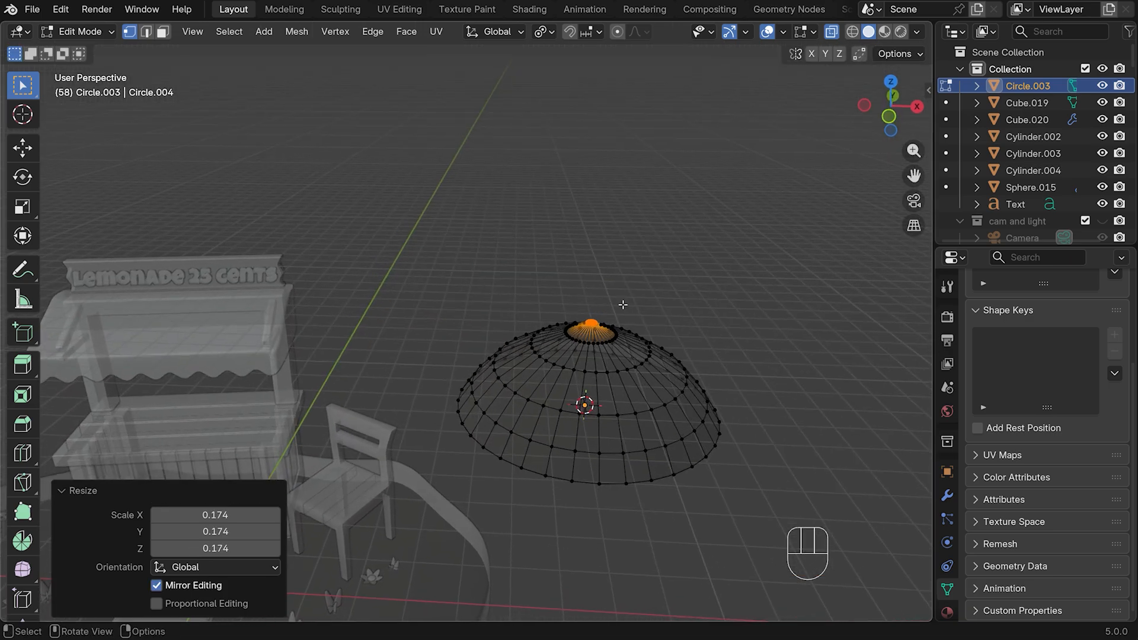
key("f")
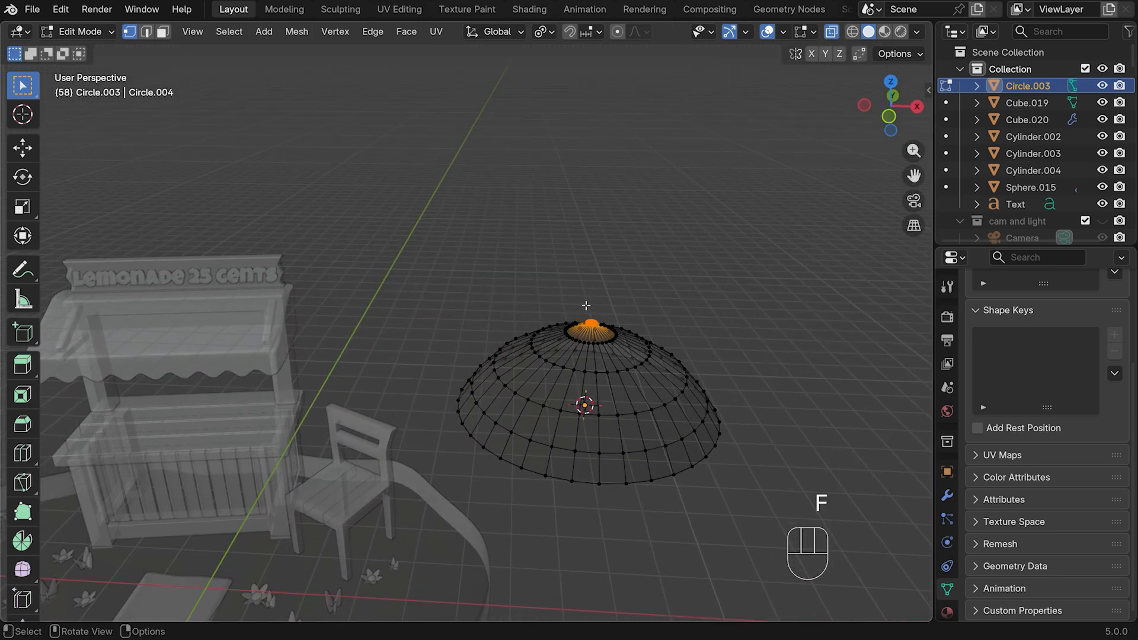
middle_click_drag(652, 351, 655, 381)
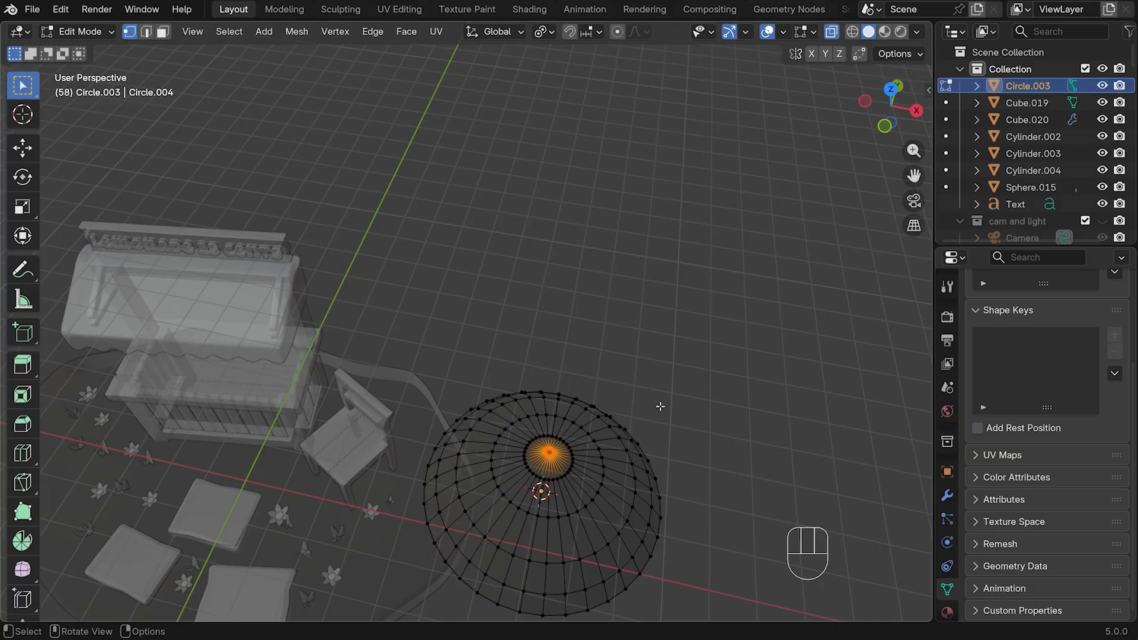
key("alt+z")
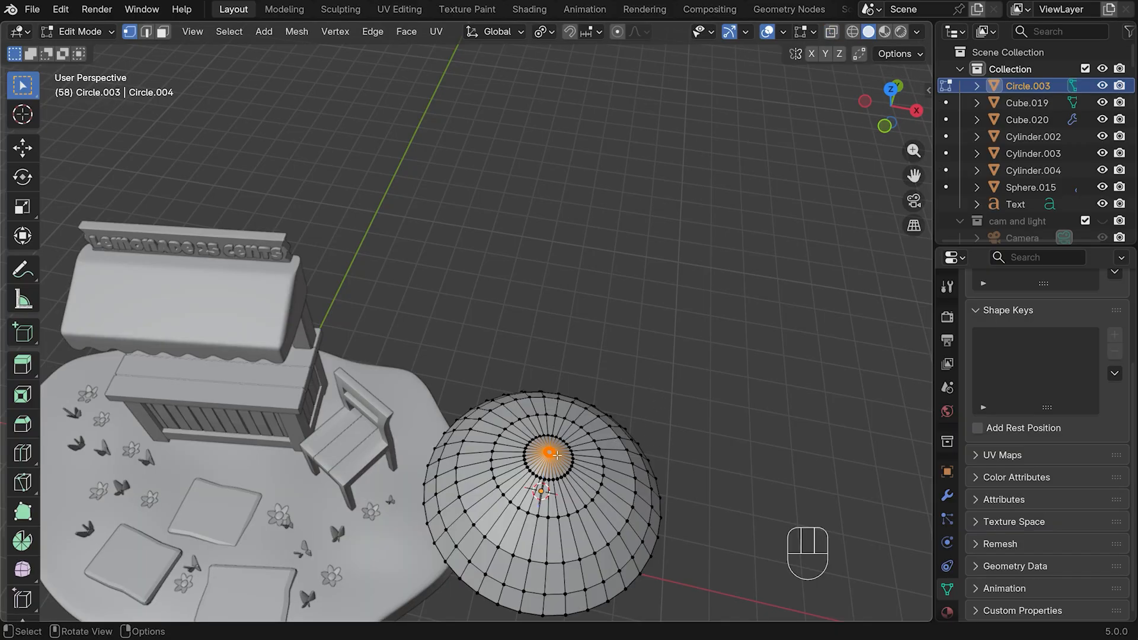
Add one edge loop in the dome's lowest tier and slide it toward the bottom rim, with a factor of about 0.607
key("KP_1")
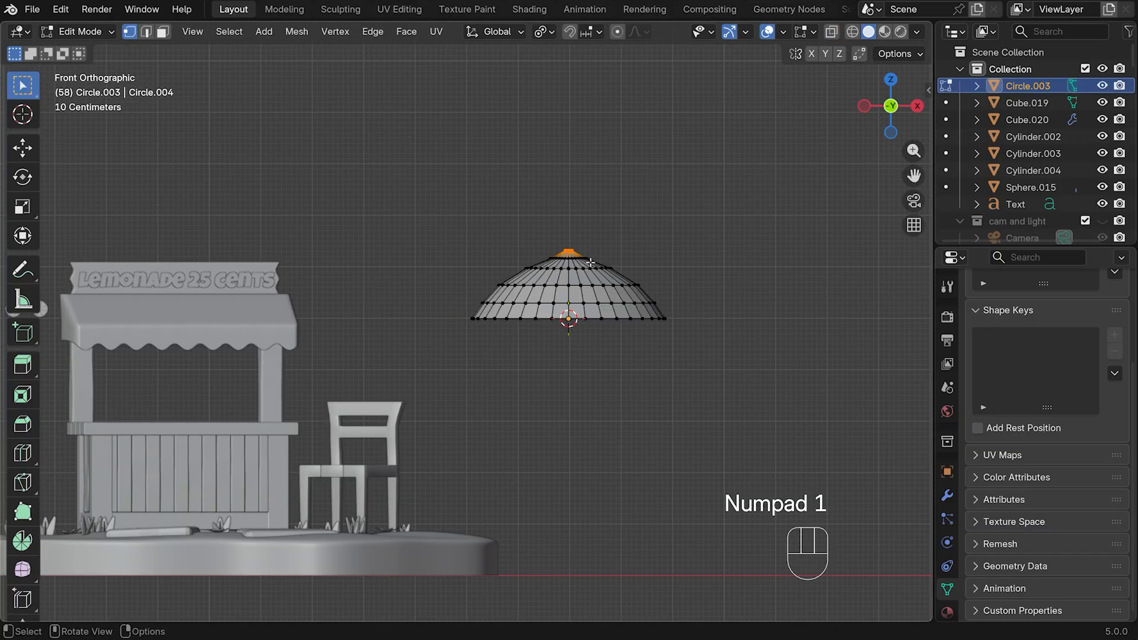
left_click(522, 346)
key("ctrl+r")
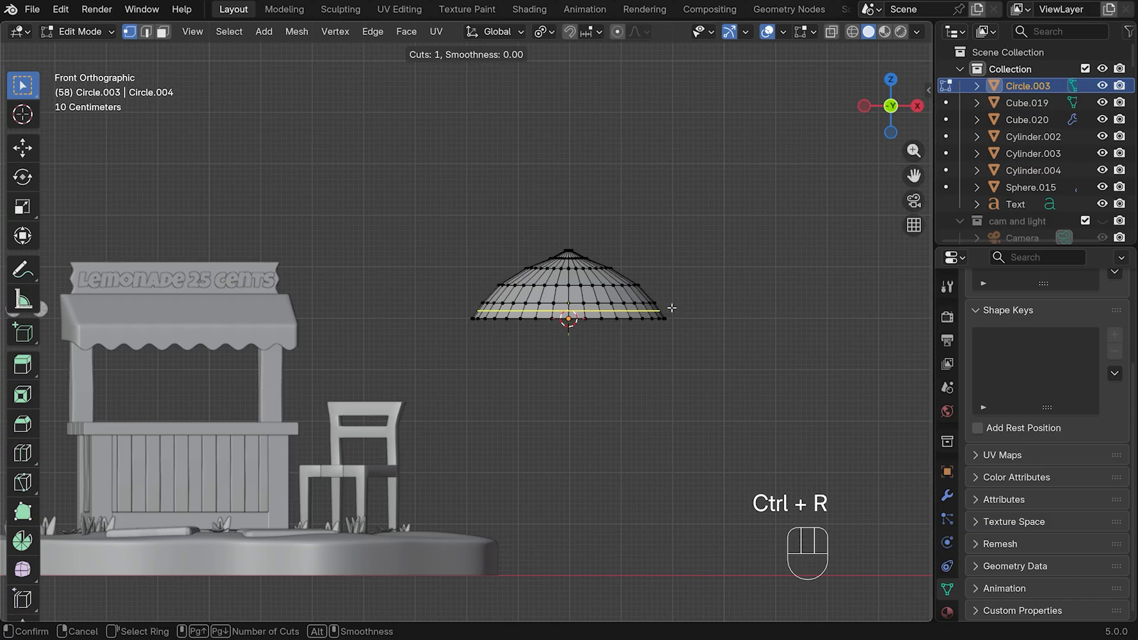
left_click(672, 307)
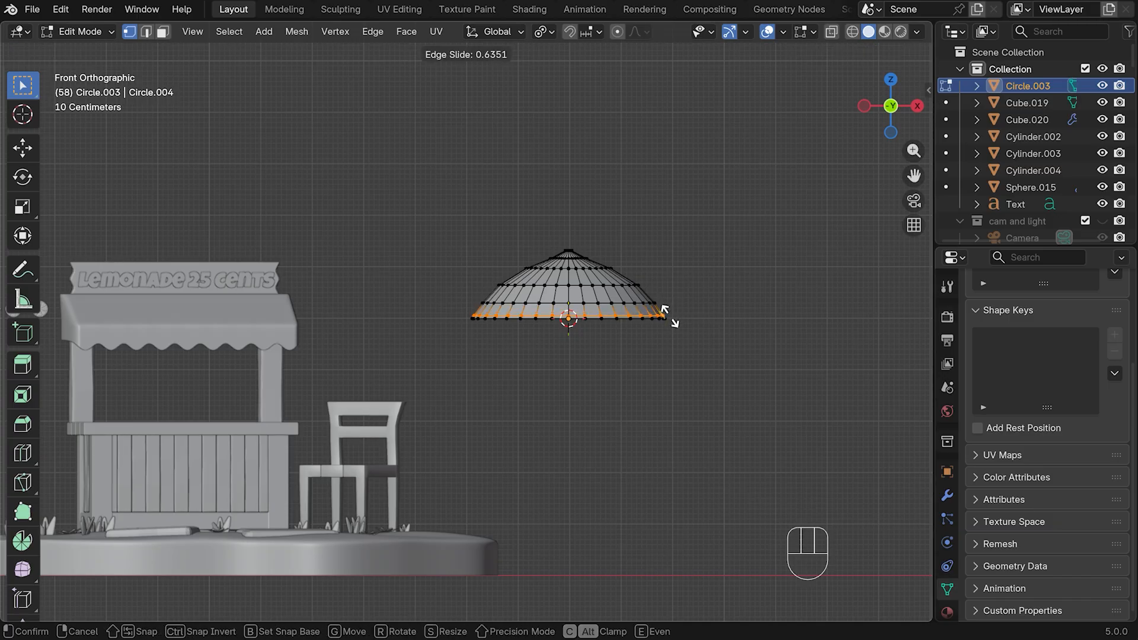
left_click(664, 310)
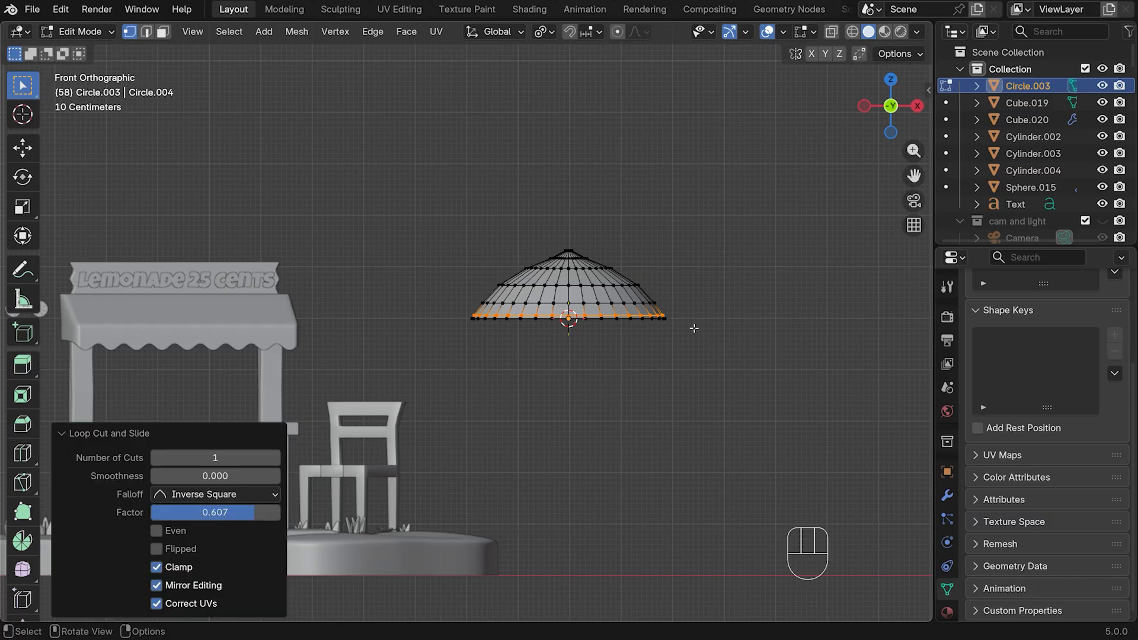
Checker Deselect the bottom rim loop with 1 deselected and 2 selected, and lower the remaining vertices about 0.25 m along Z
left_click(602, 319, "alt")
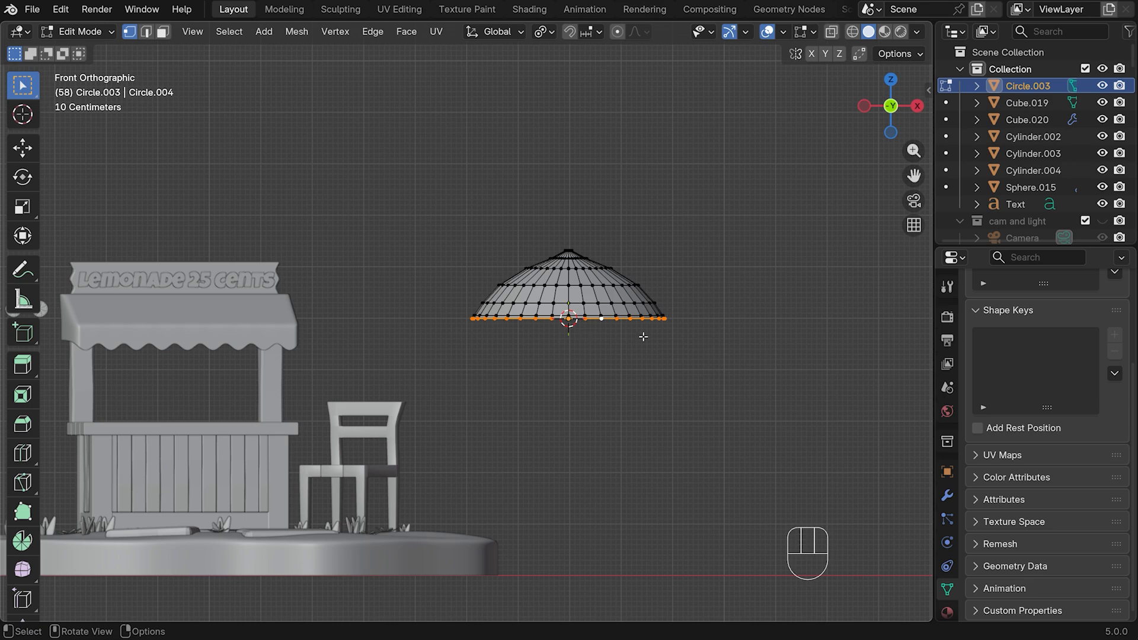
left_click(229, 32)
left_click(273, 198)
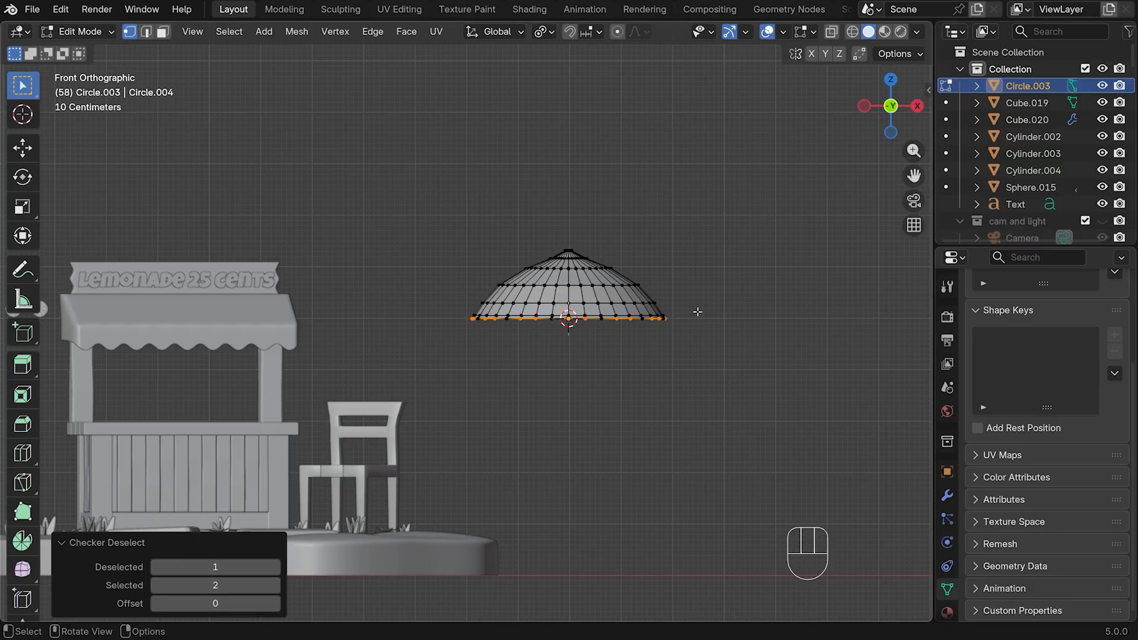
key("g")
key("z")
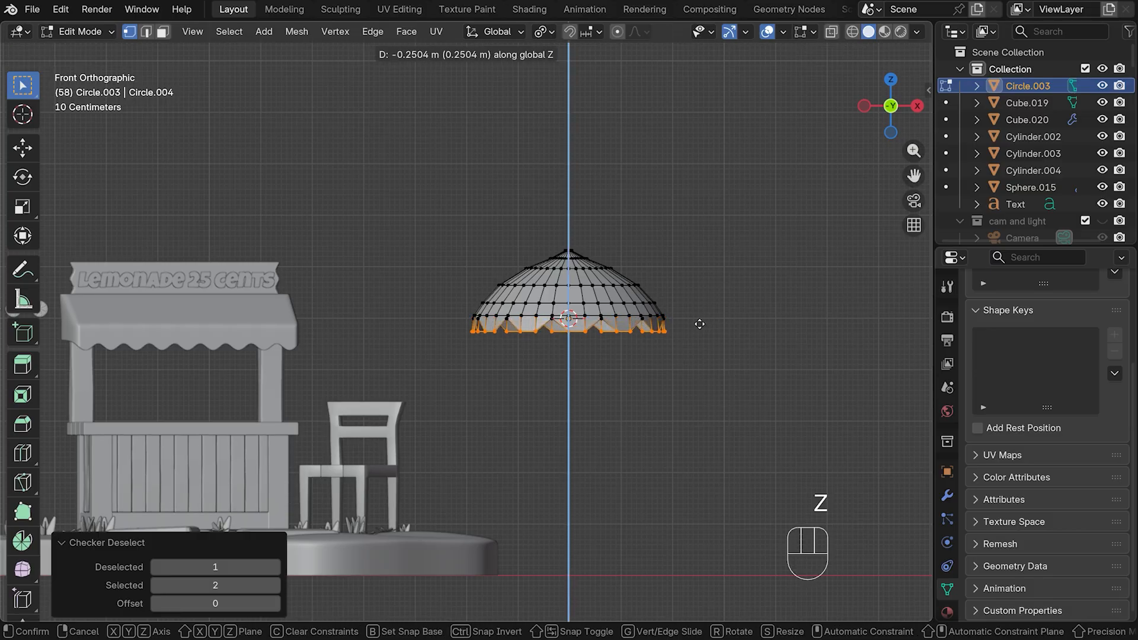
left_click(699, 323)
Add a level 3 subdivision to the dome in Object Mode, set its render level to 3, and shade the dome smooth
key("Tab")
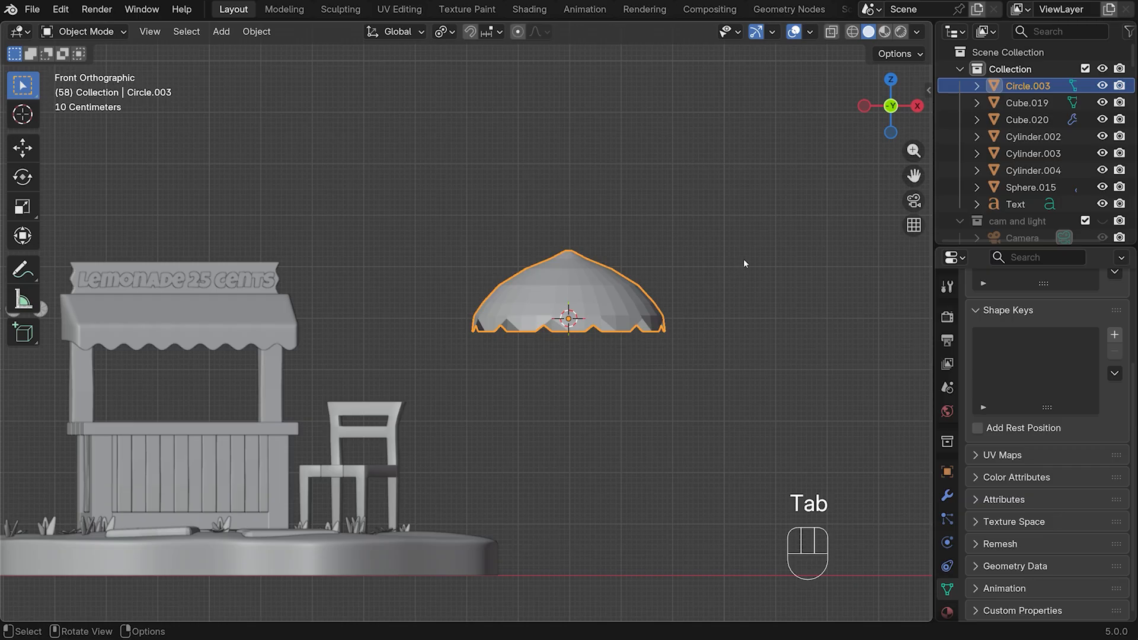
key("ctrl+3")
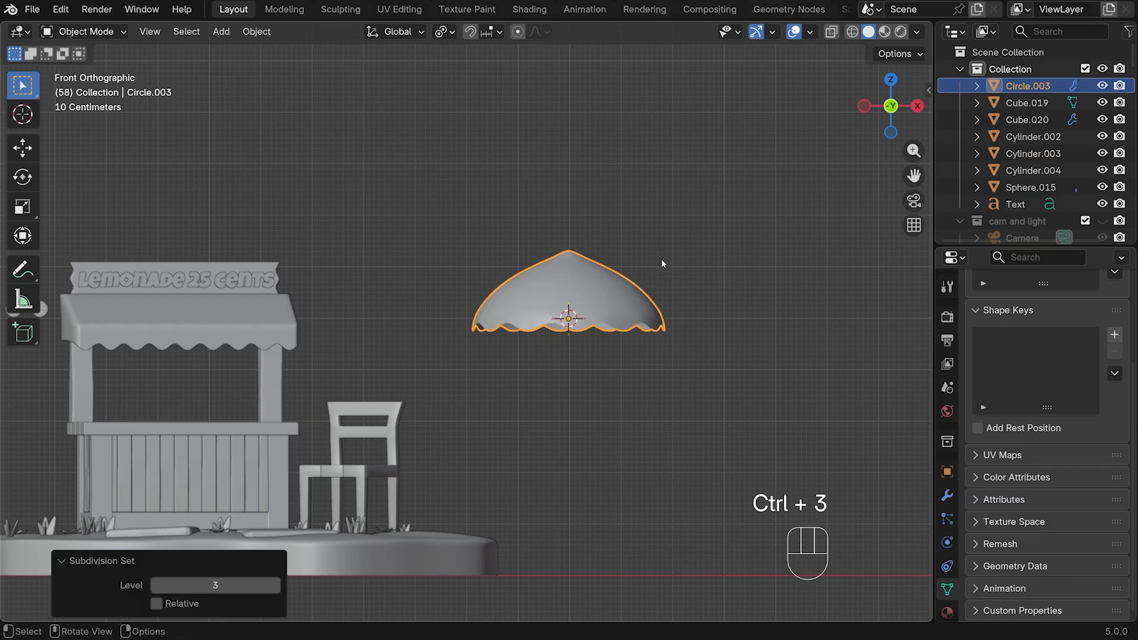
left_click(947, 496)
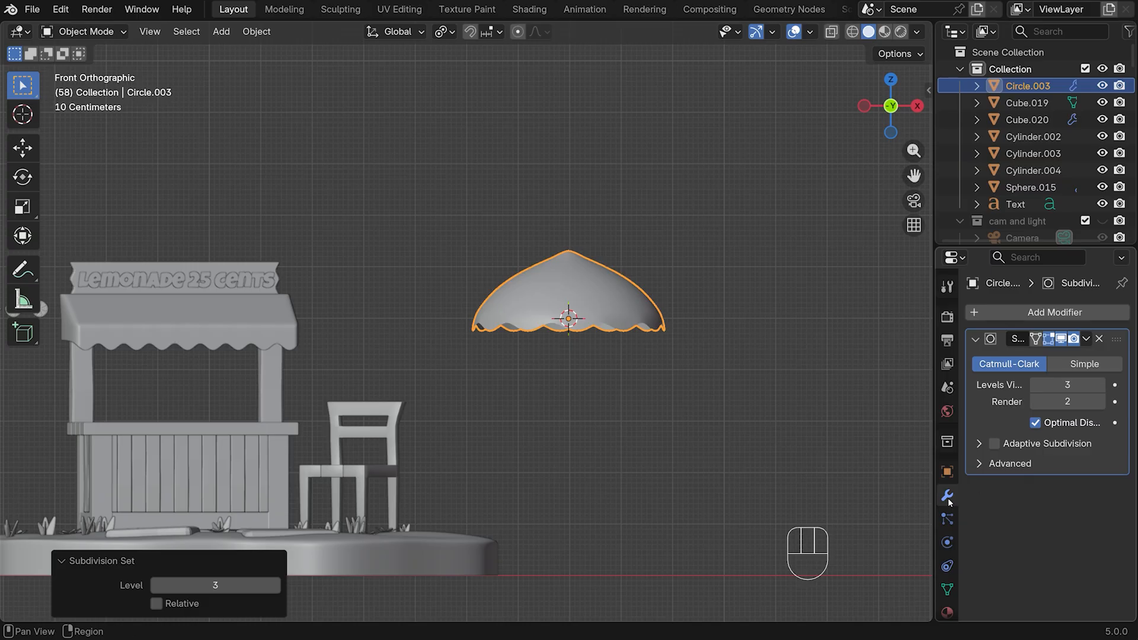
left_click_drag(1067, 401, 1073, 402)
right_click(542, 298)
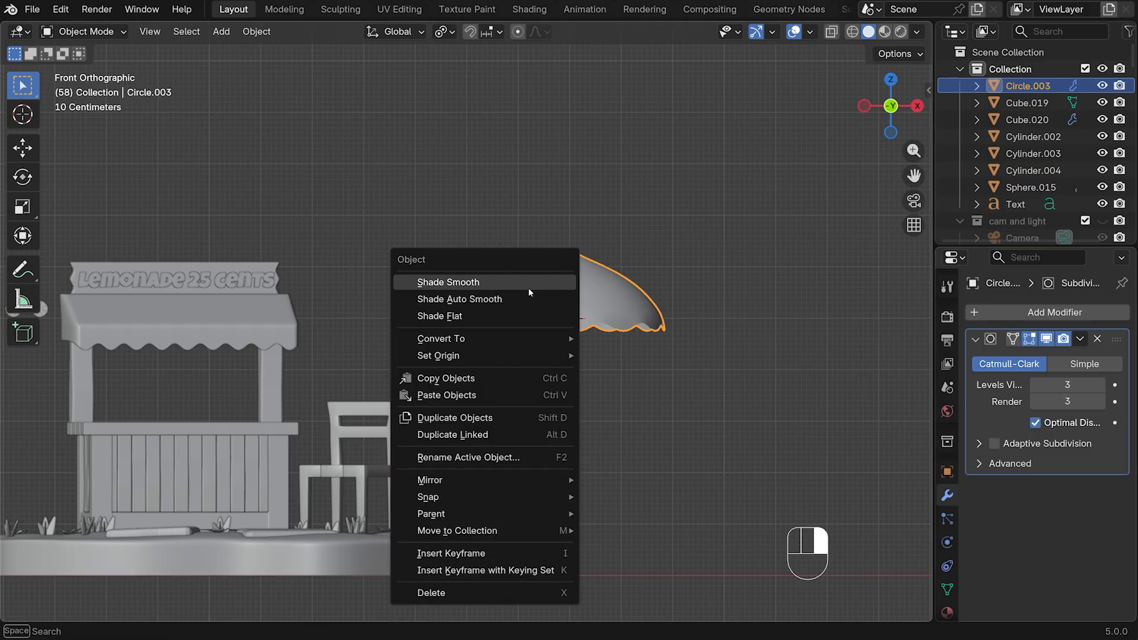
left_click(528, 286)
Insert a centred edge loop just below the dome's peak, return to Object Mode and show the scene in top view
scroll(720, 303, "up", 2)
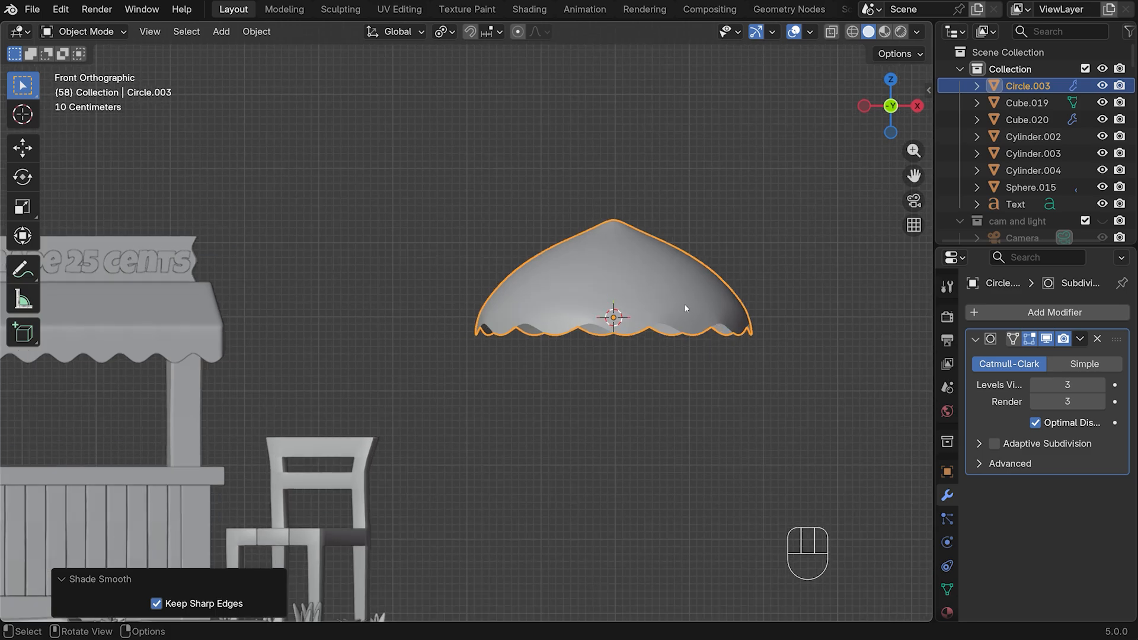
middle_click_drag(754, 289, 709, 326)
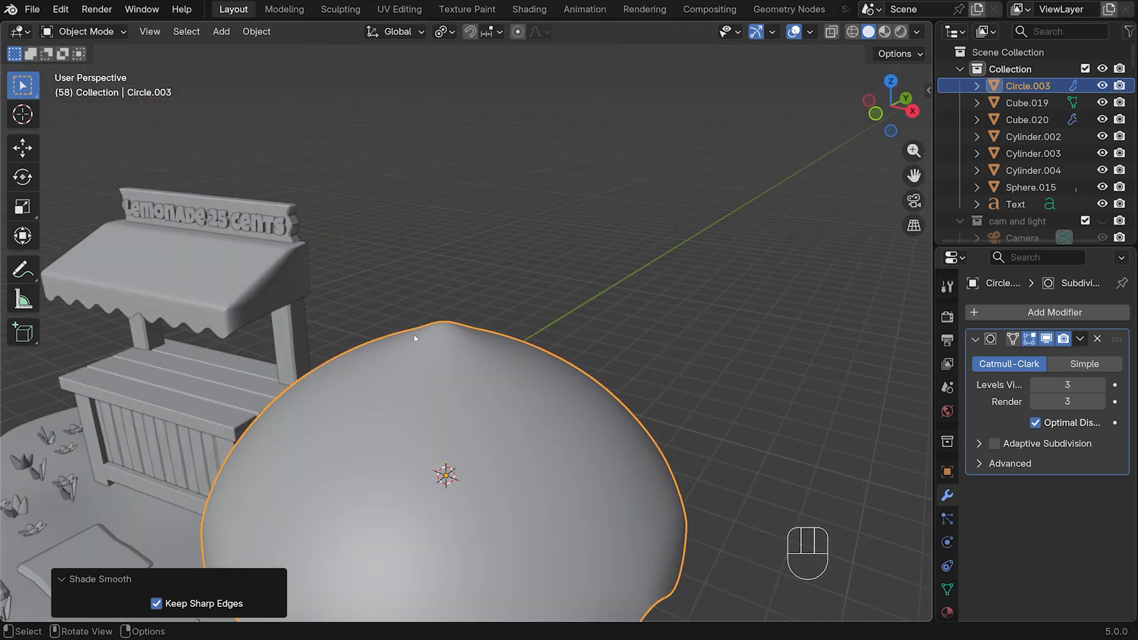
middle_click_drag(472, 332, 496, 429)
key("Tab")
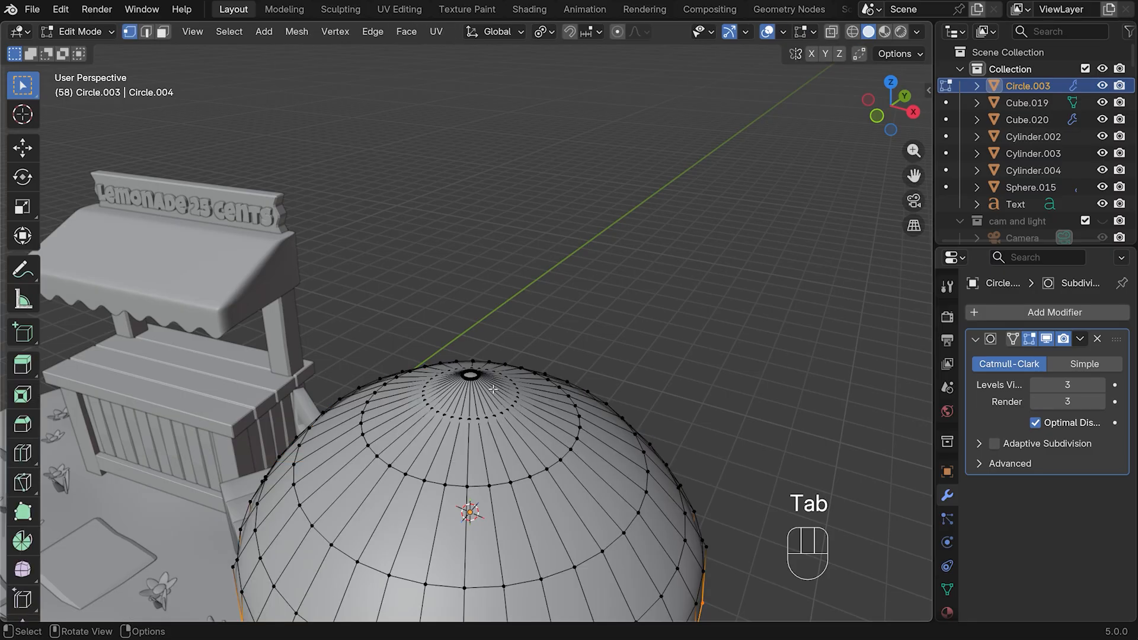
key("ctrl")
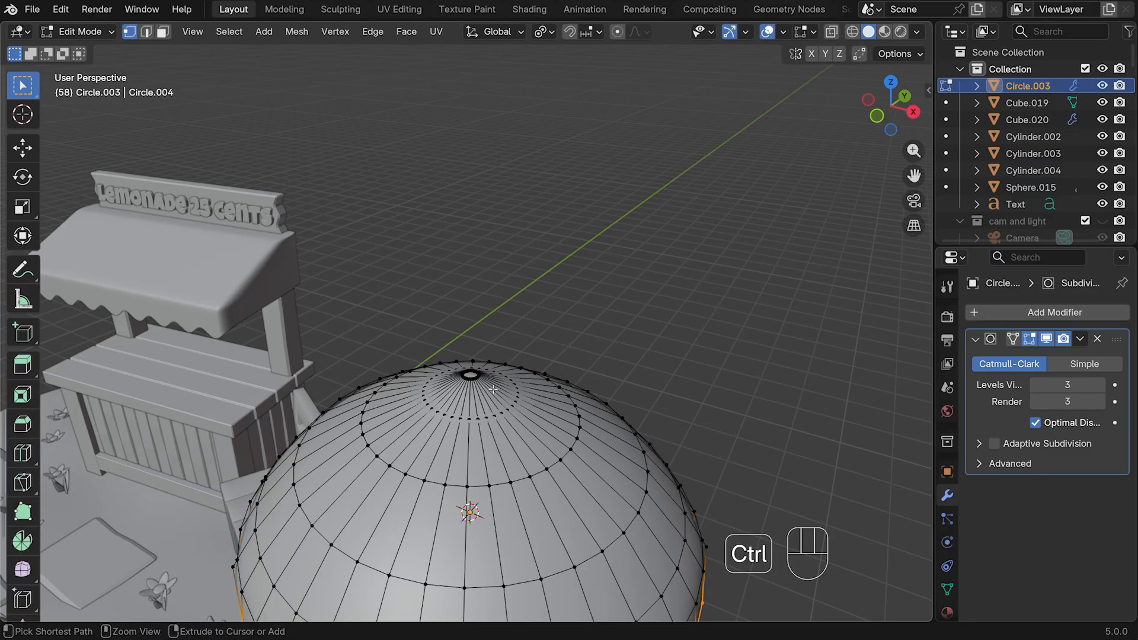
key("ctrl+r")
left_click(493, 388)
left_click(493, 388)
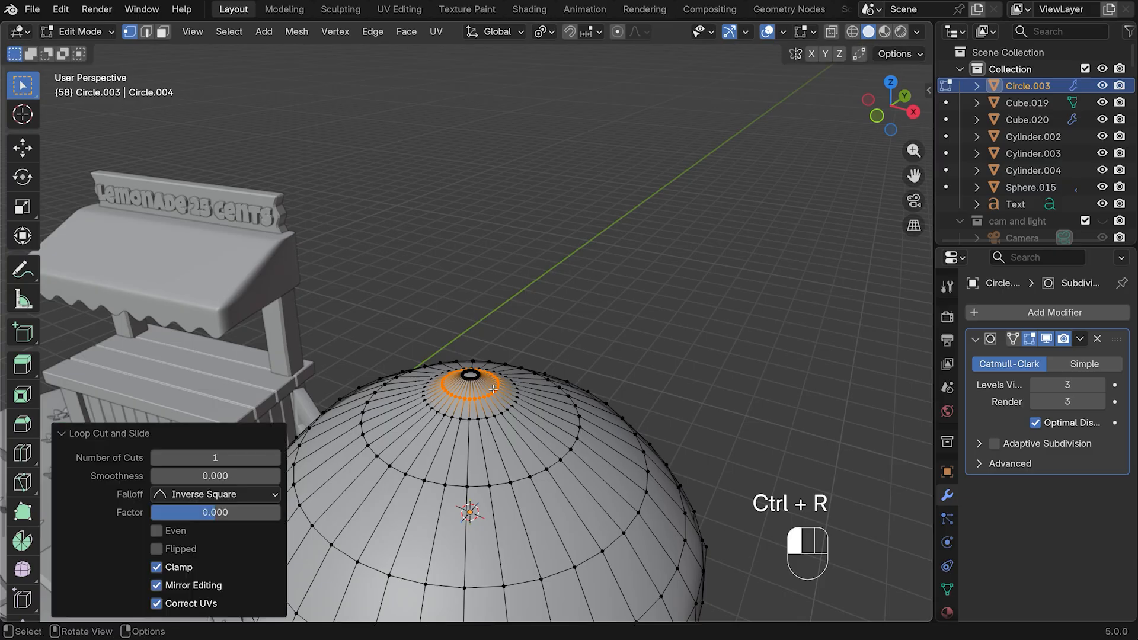
key("Tab")
mouse_move(592, 359)
middle_mouse_down()
mouse_move(587, 332)
mouse_move(602, 340)
mouse_move(613, 317)
middle_mouse_up()
key("KP_7")
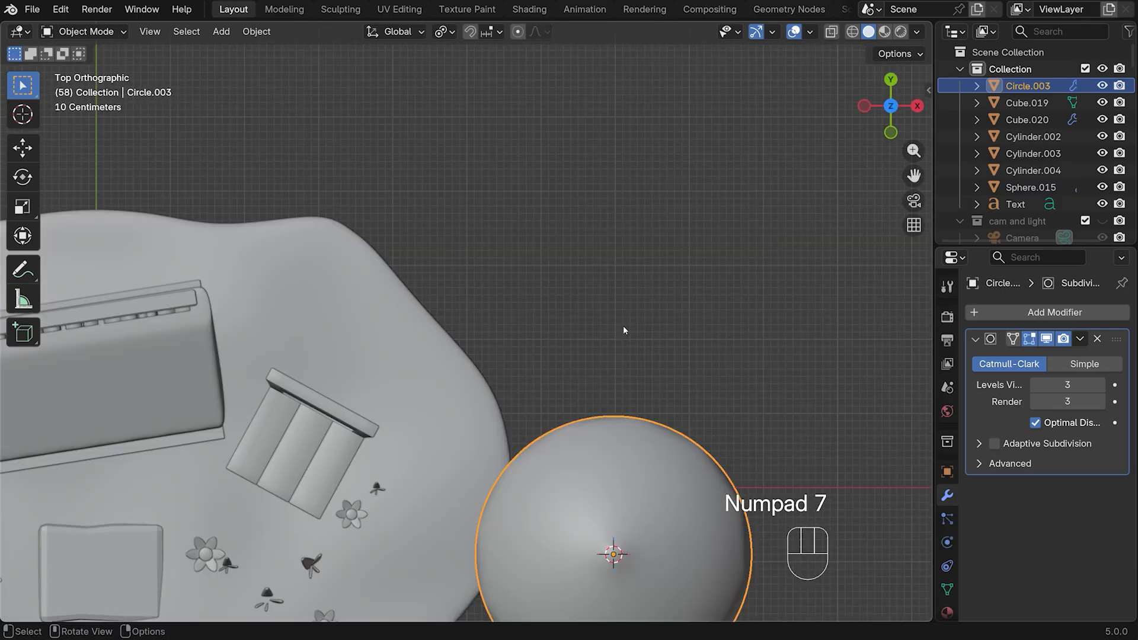
Add a 12-vertex cylinder at the centre of the umbrella dome and scale it uniformly to about 0.101
left_click_drag(914, 176, 860, 0)
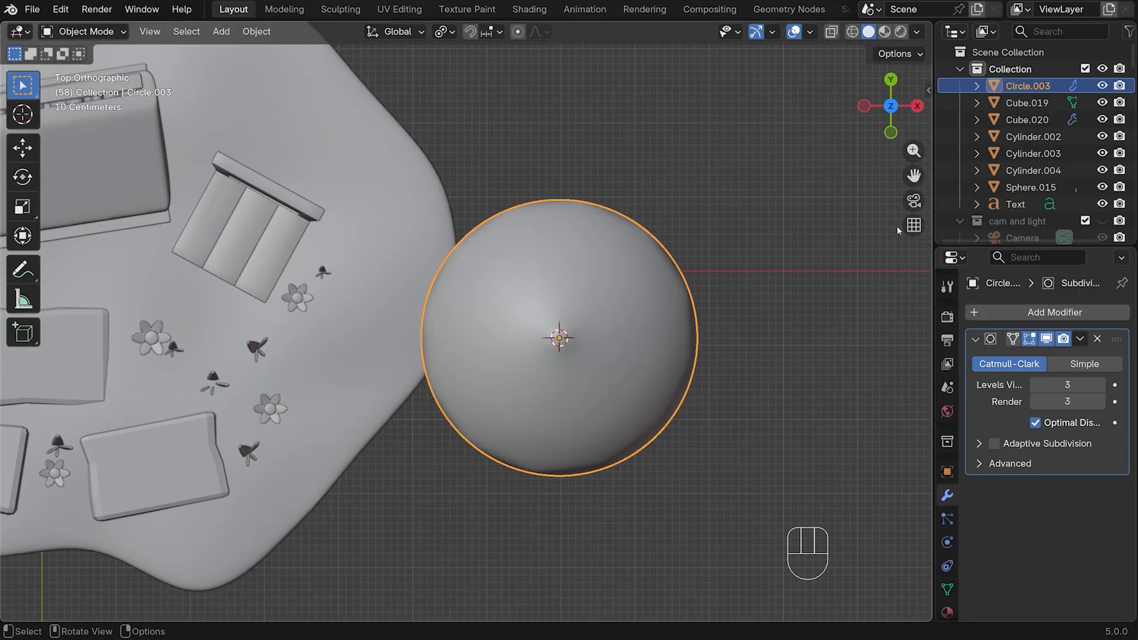
key("shift+a")
mouse_move(563, 304)
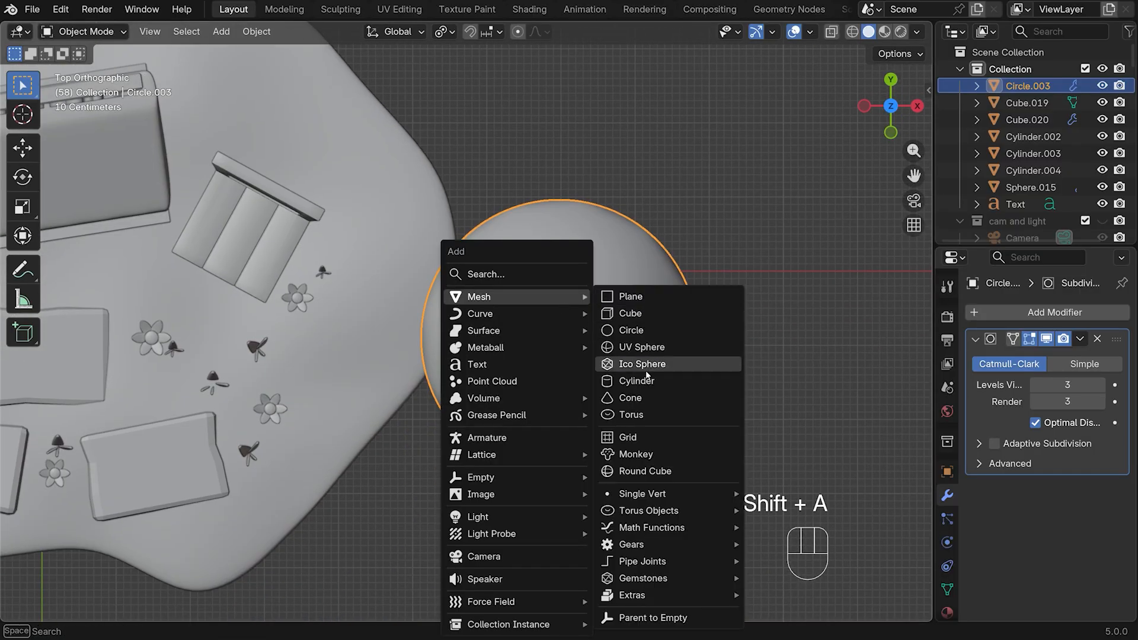
left_click(659, 381)
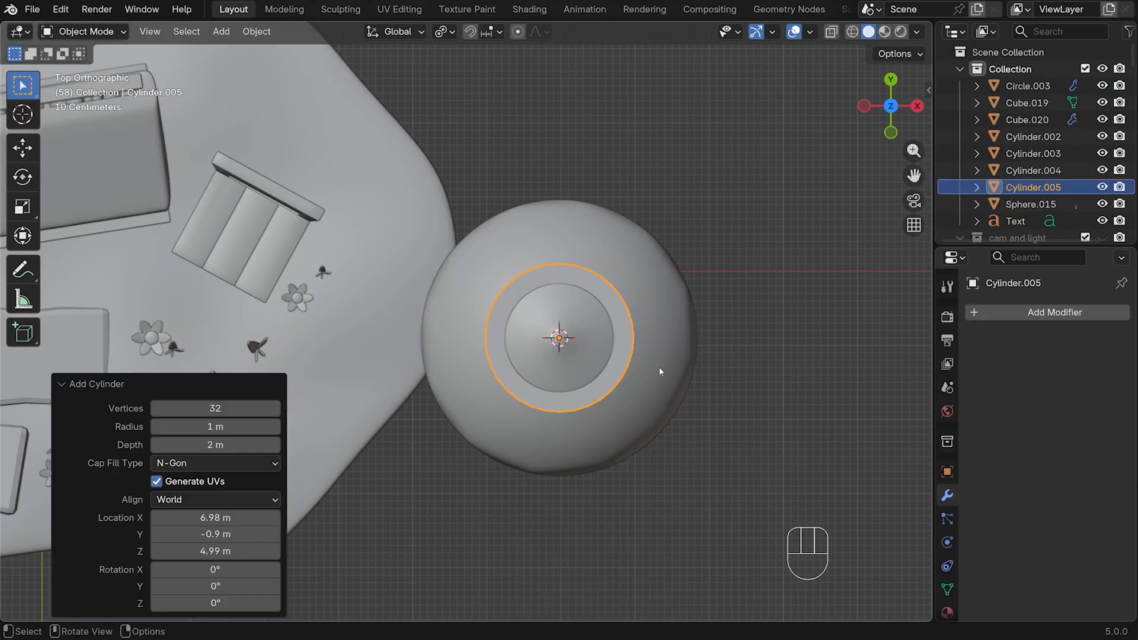
left_click(186, 408)
type("12")
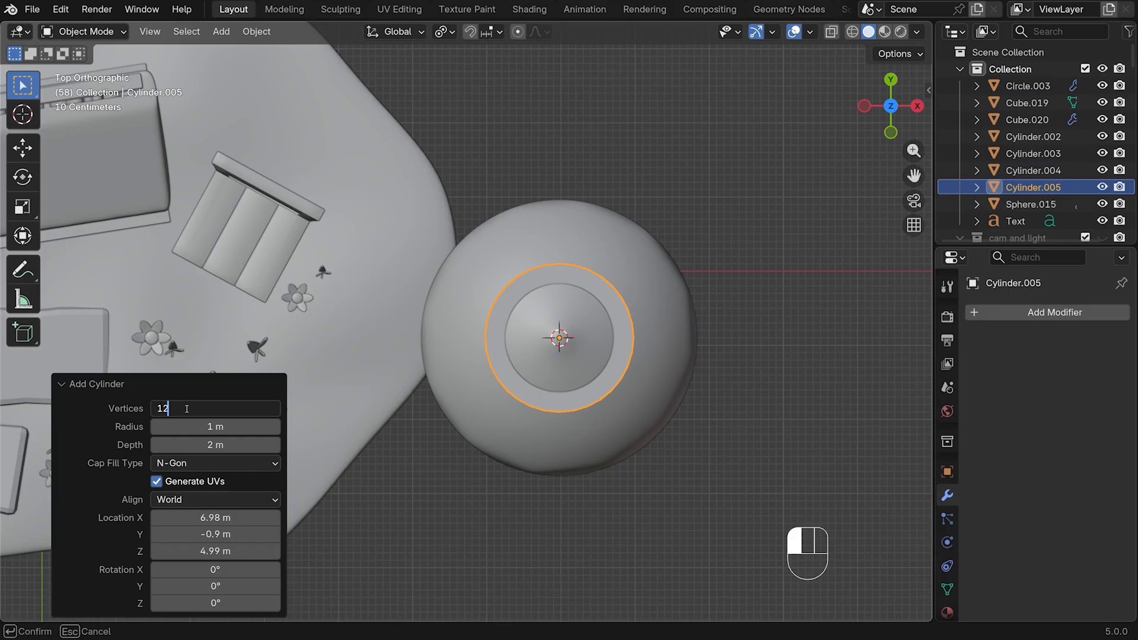
key("Return")
key("s")
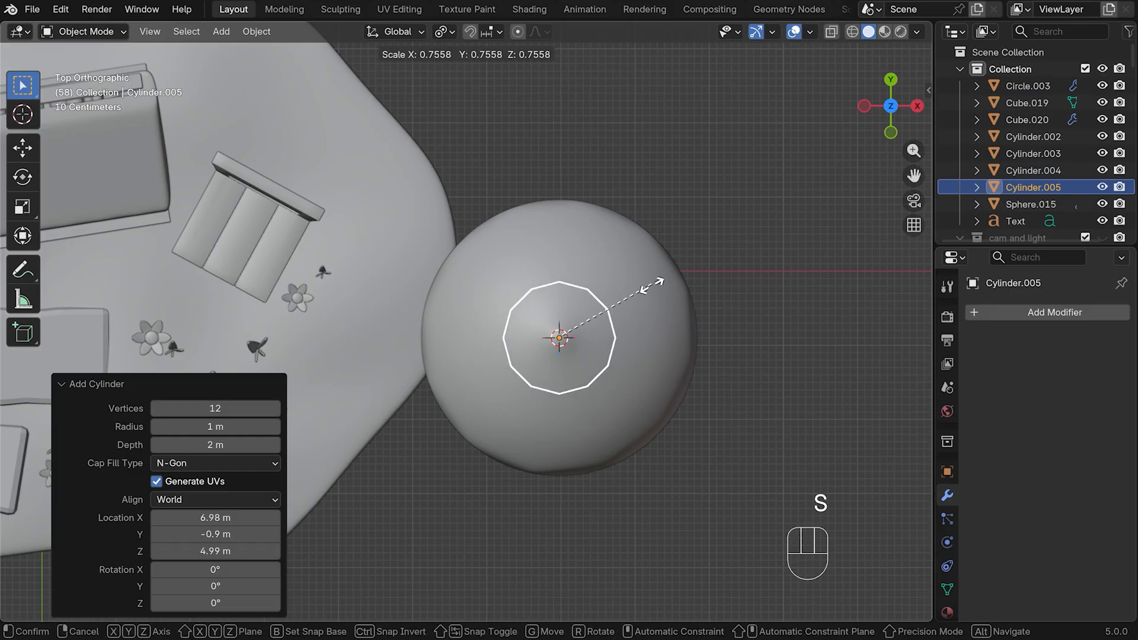
left_click(575, 328)
In front view, scale the cylinder into a thin pole, about 27.167 along Z and about 0.678 in X and Y only
key("KP_1")
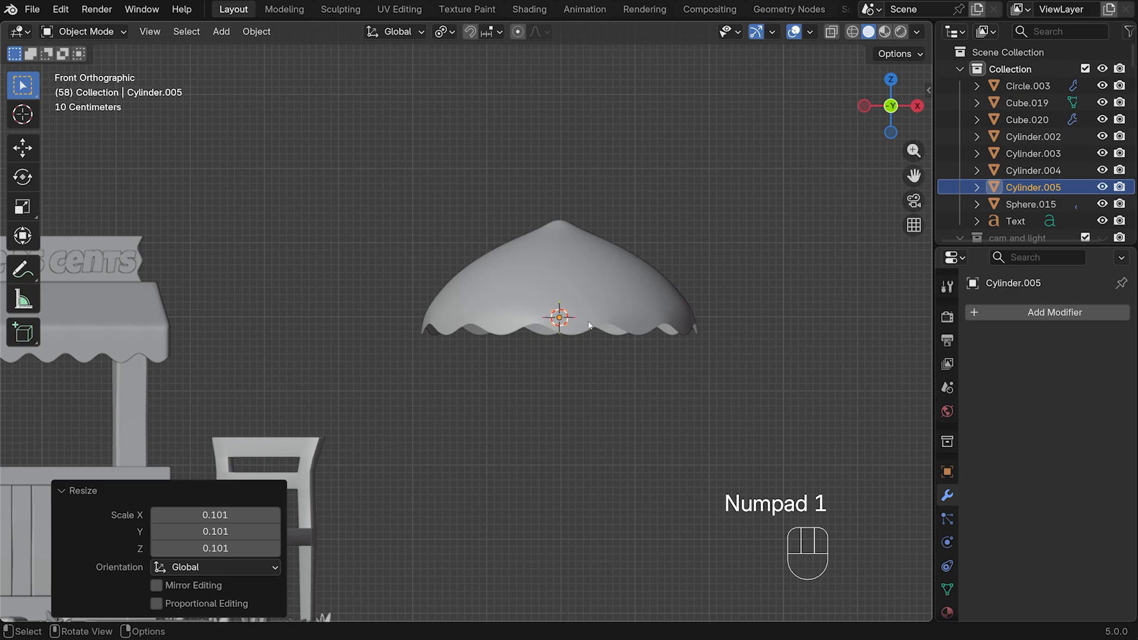
scroll(625, 308, "down", 2)
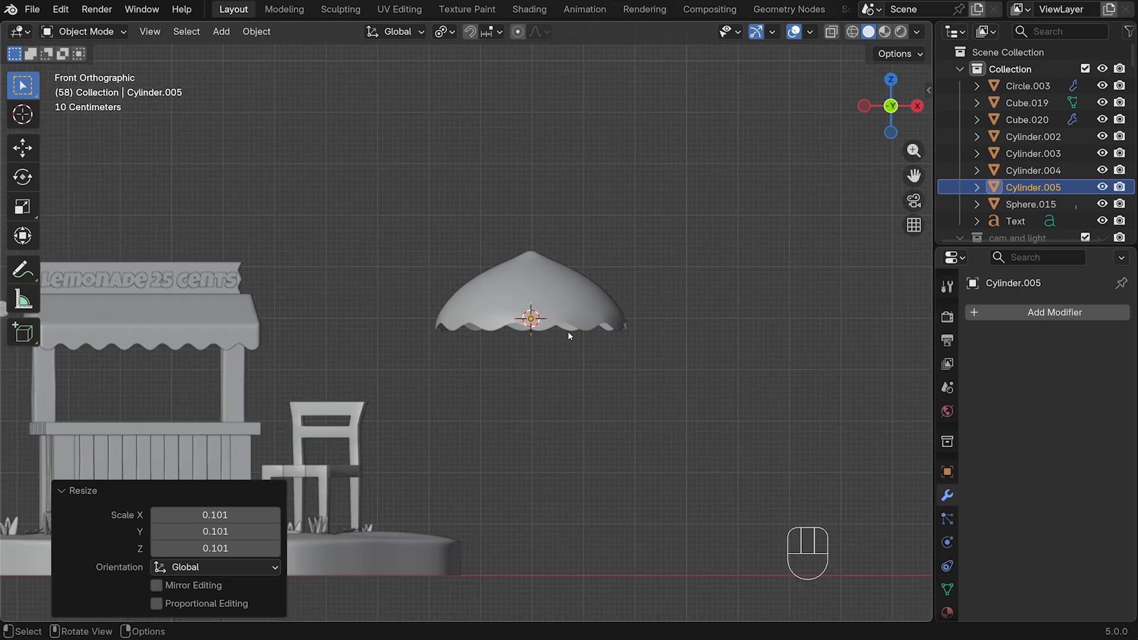
key("s")
key("z")
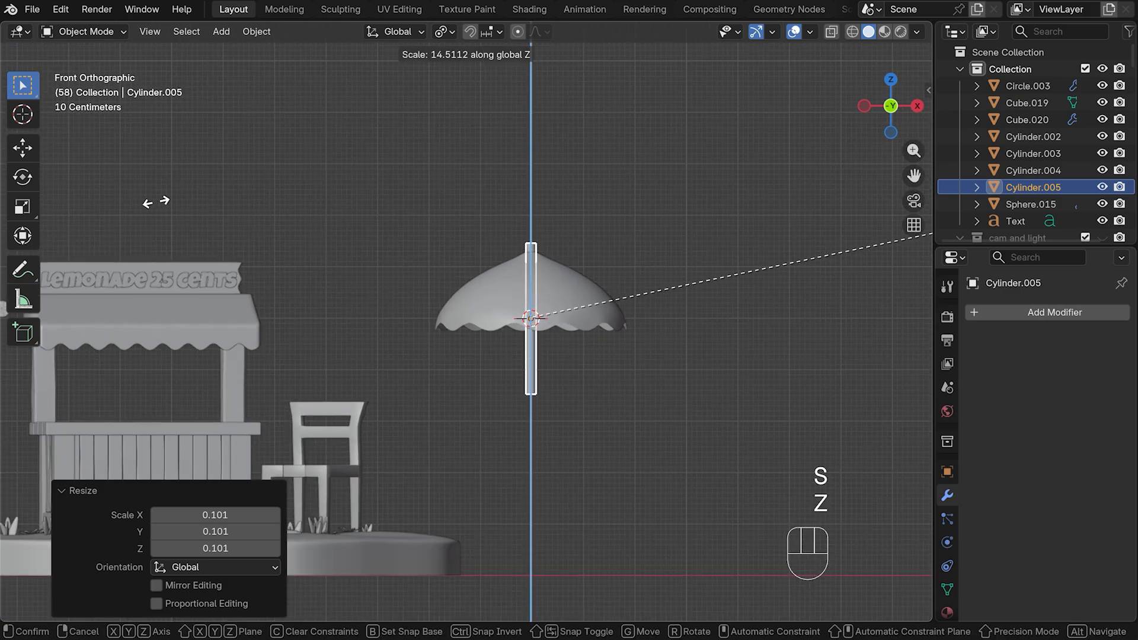
left_click(648, 136)
key("s")
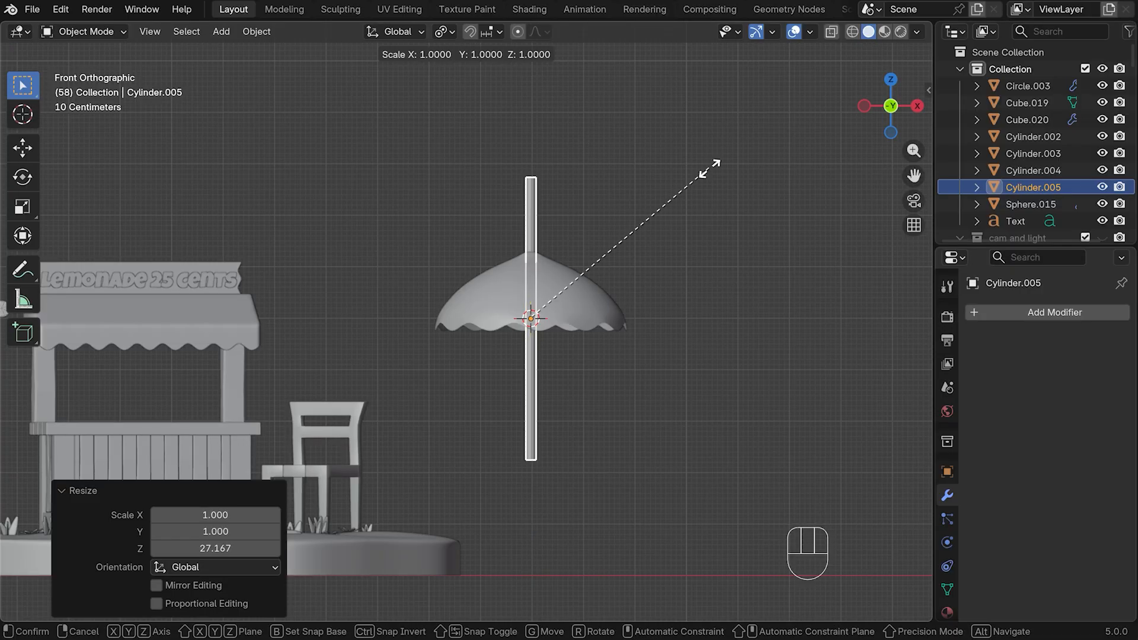
key("shift+z")
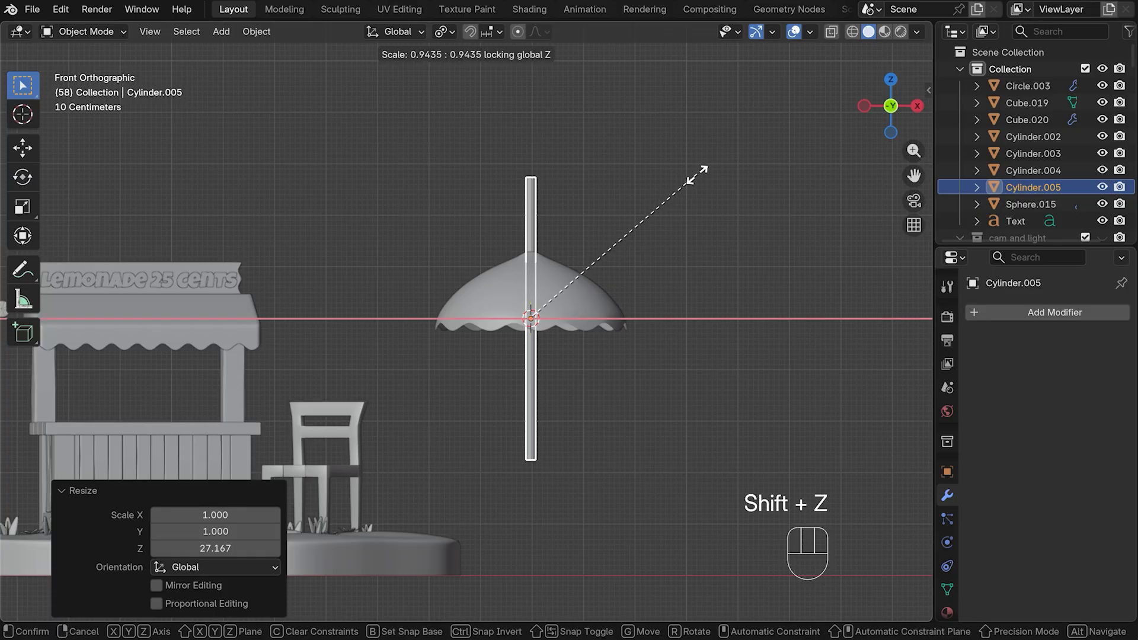
left_click(632, 211)
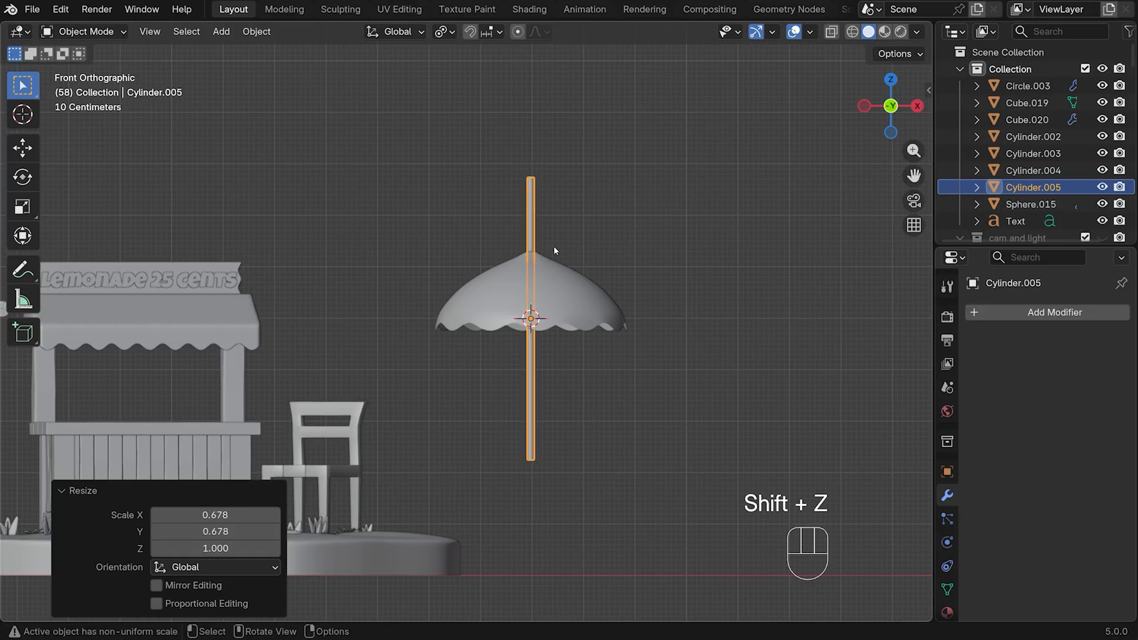
Lower the pole about 1.459 m along Z so its top meets the dome's peak
key("g")
key("z")
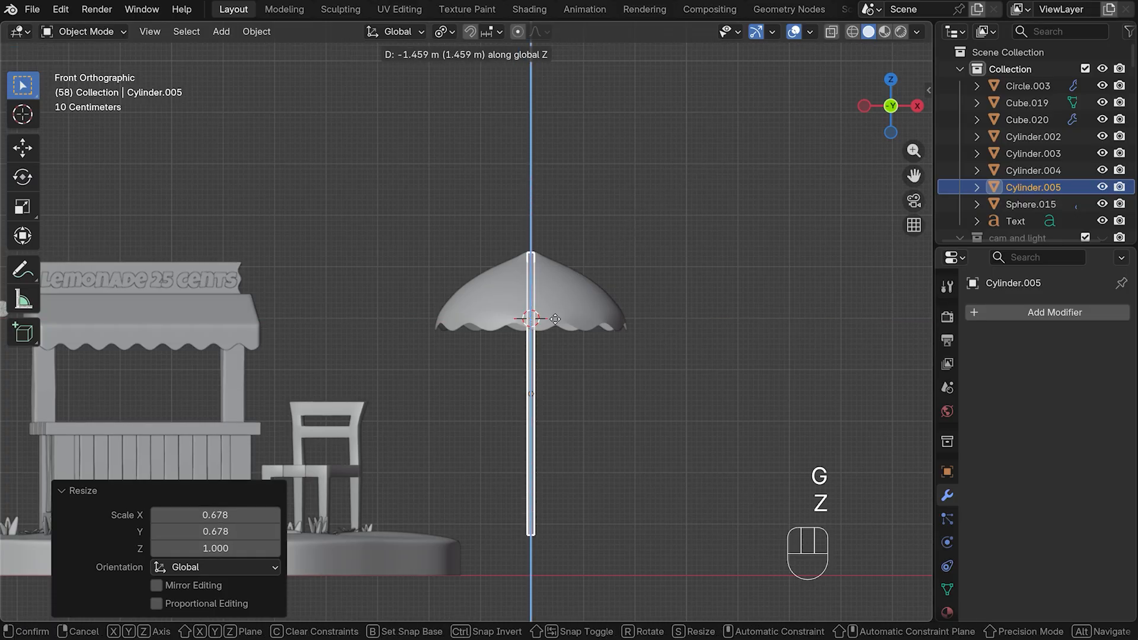
left_click(555, 319)
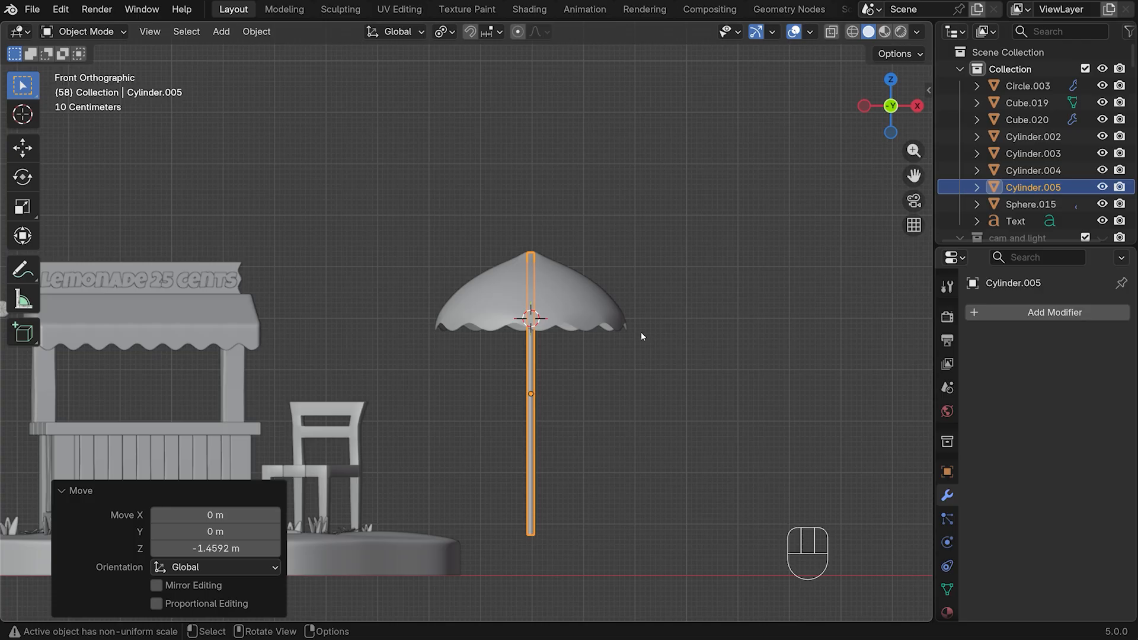
key("ctrl+z")
key("ctrl+z")
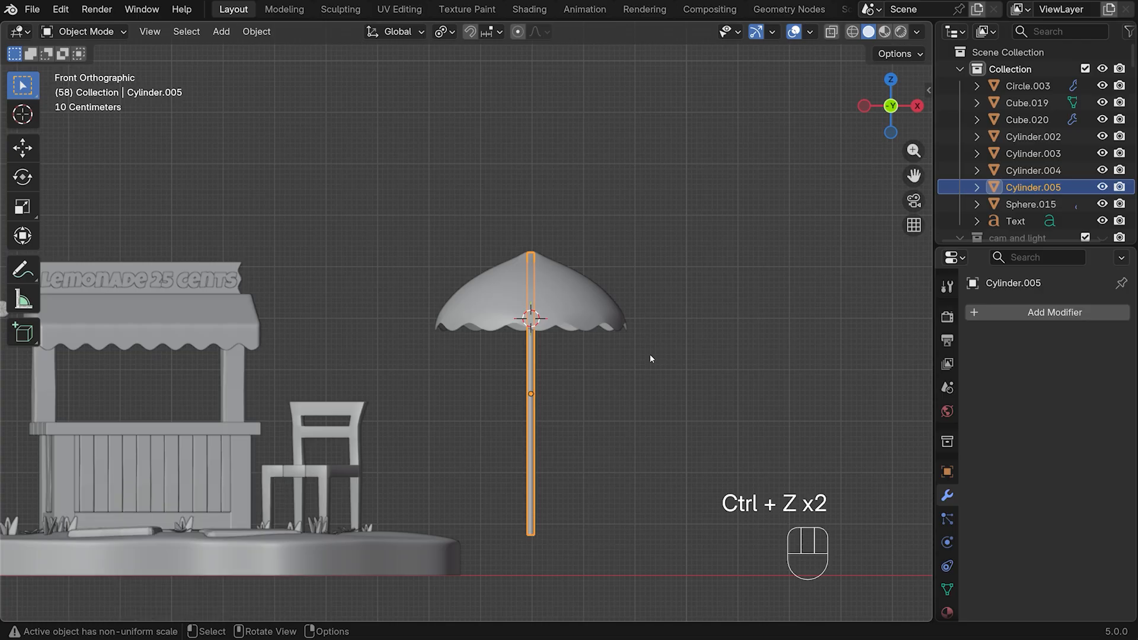
Shorten the pole by scaling it to about 0.861 along Z, raise its top back to the dome's peak and deselect it
key("s")
key("z")
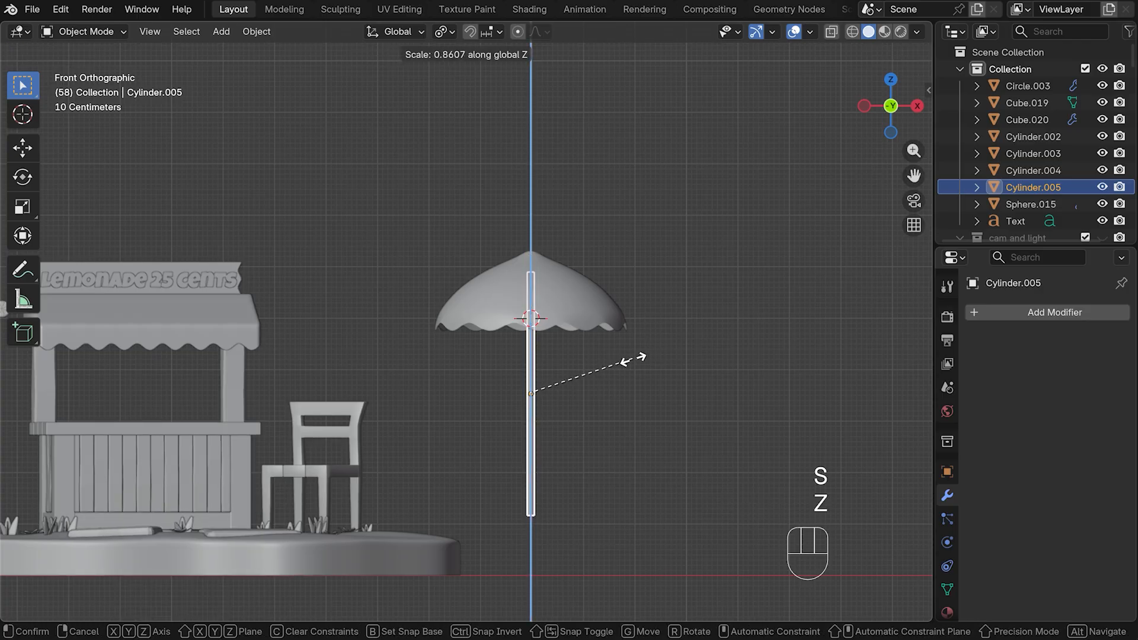
left_click(630, 364)
key("g")
key("z")
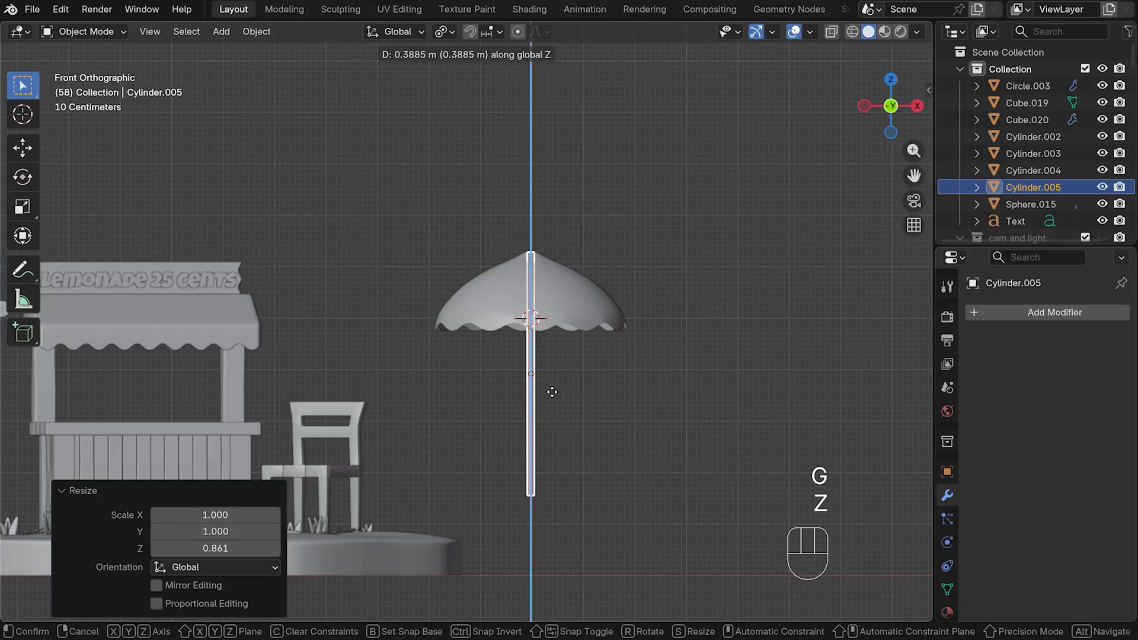
left_click(554, 394)
left_click(646, 361)
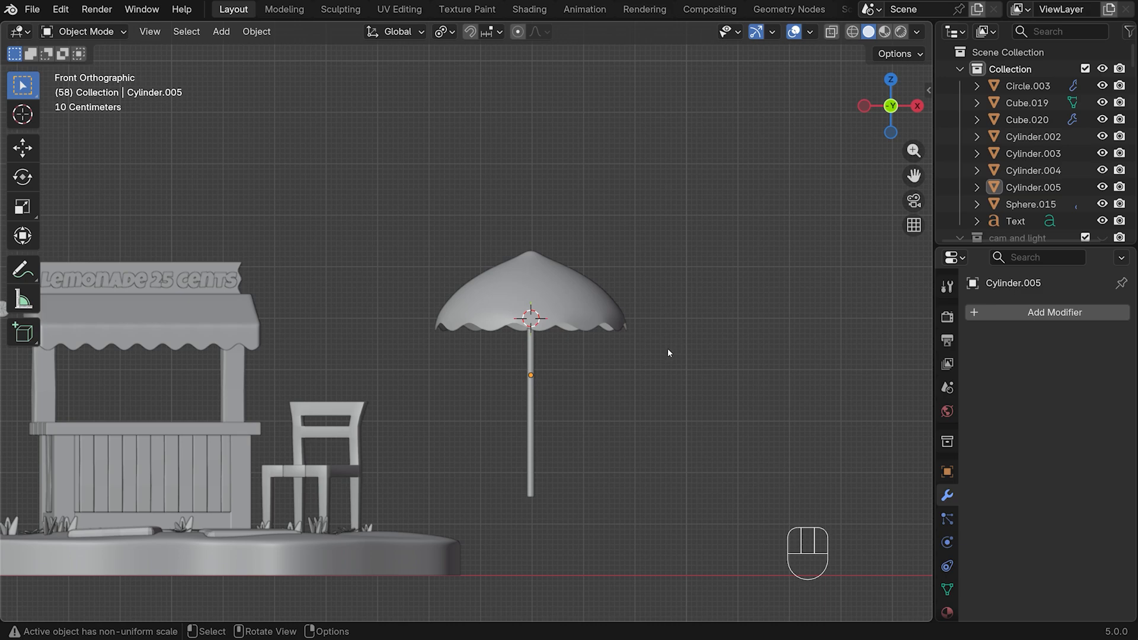
Shade the umbrella pole smooth with Keep Sharp Edges enabled
scroll(667, 353, "up", 1)
left_click(544, 446)
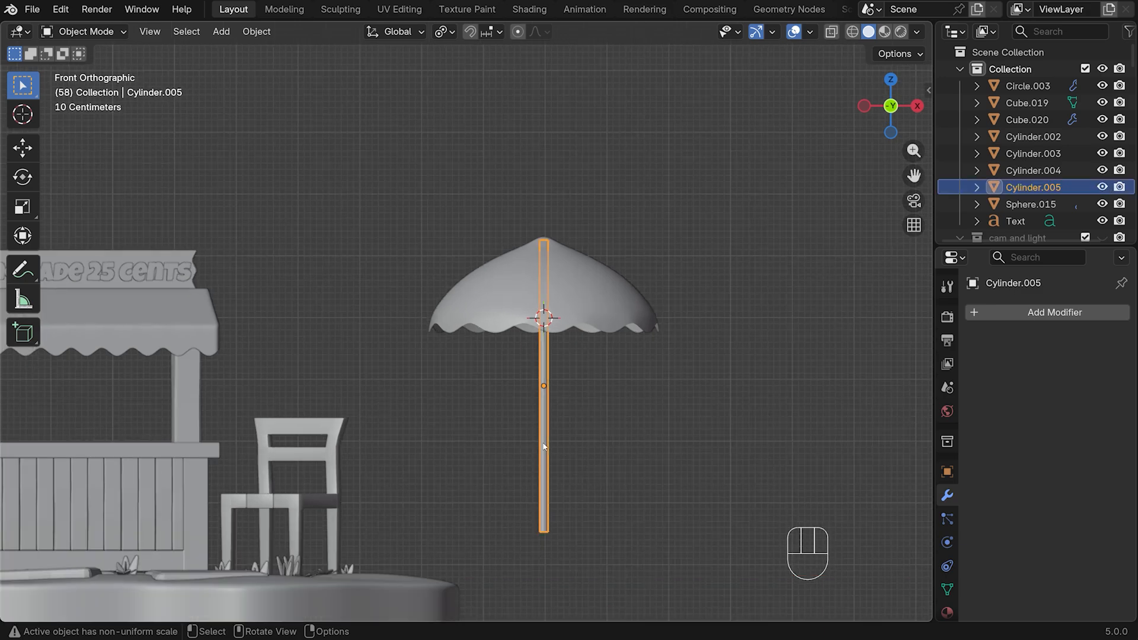
right_click(542, 442)
left_click(471, 319)
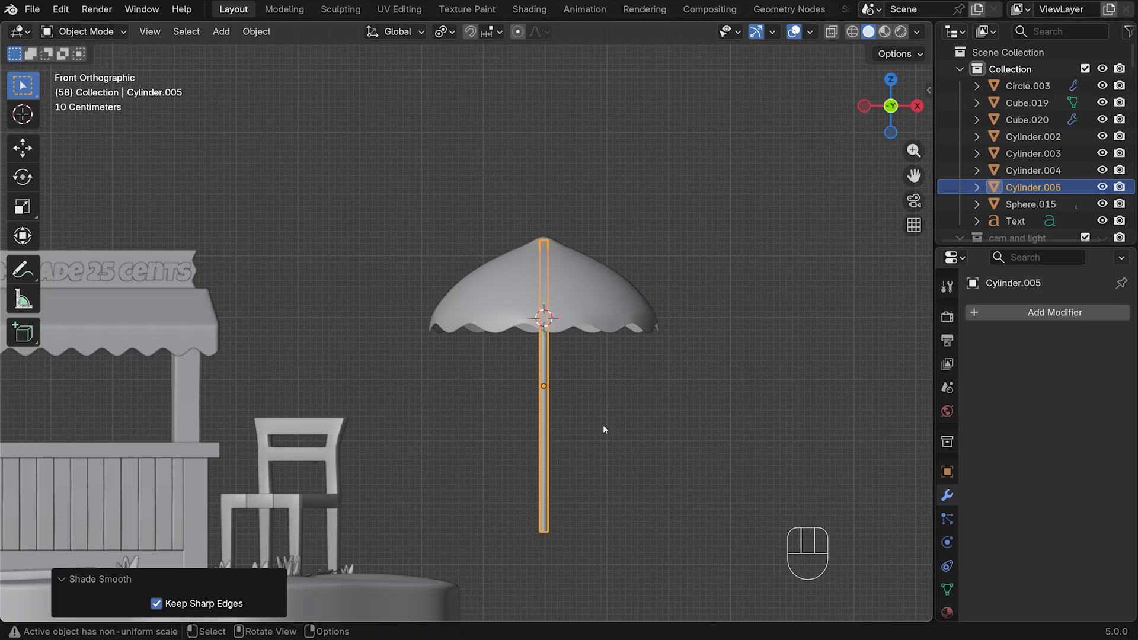
Switch to the Shading workspace and create a new material named "pole" on the umbrella pole
left_click(528, 10)
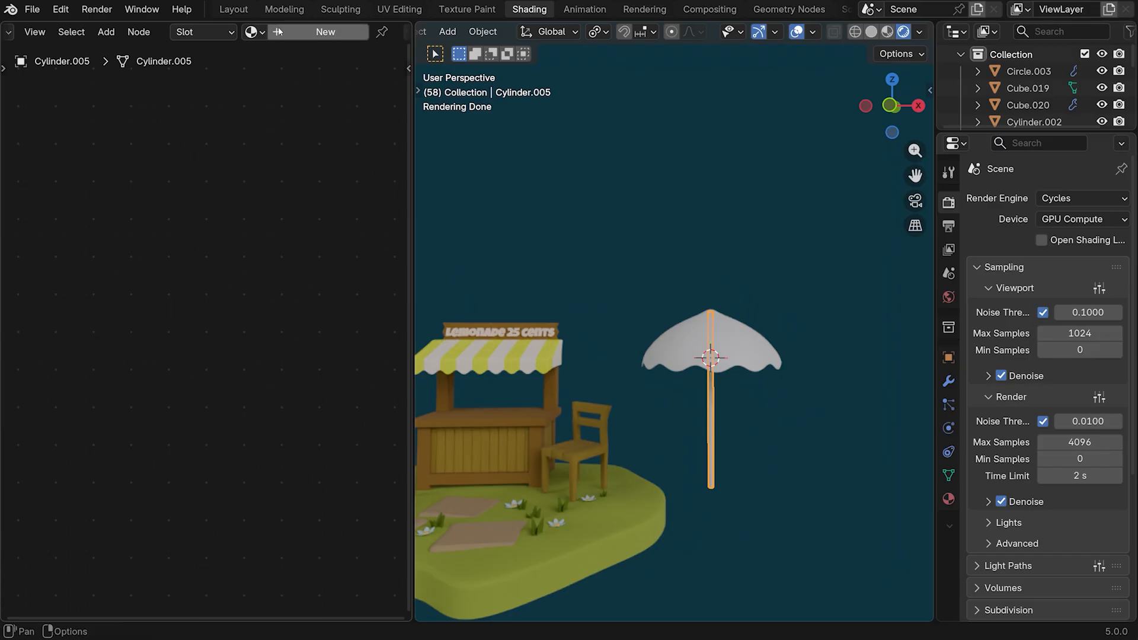
left_click(320, 32)
double_click(313, 31)
type("pole")
key("Return")
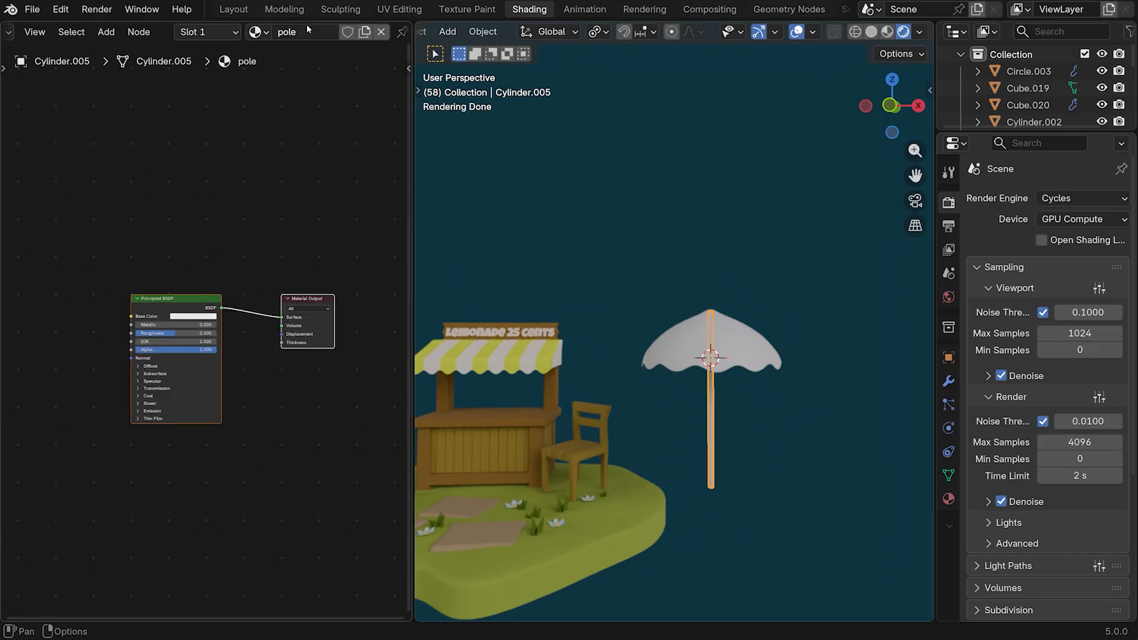
Set the pole material's base color to #B3A487FF and its roughness to 1.000
left_click(192, 318)
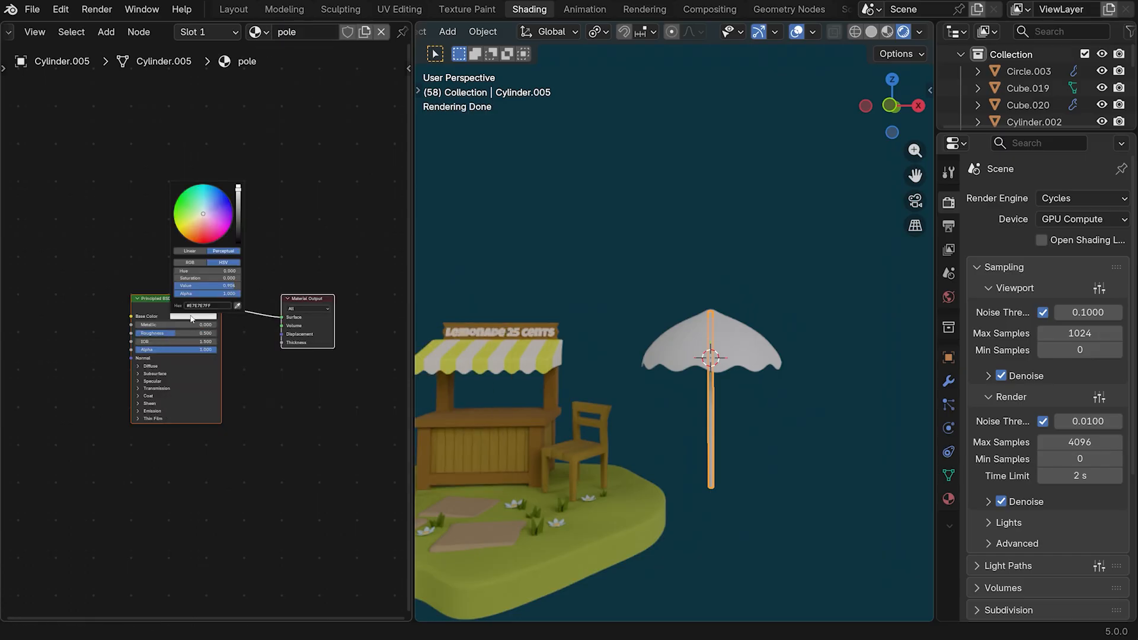
left_click(220, 305)
type("#B3A487FF")
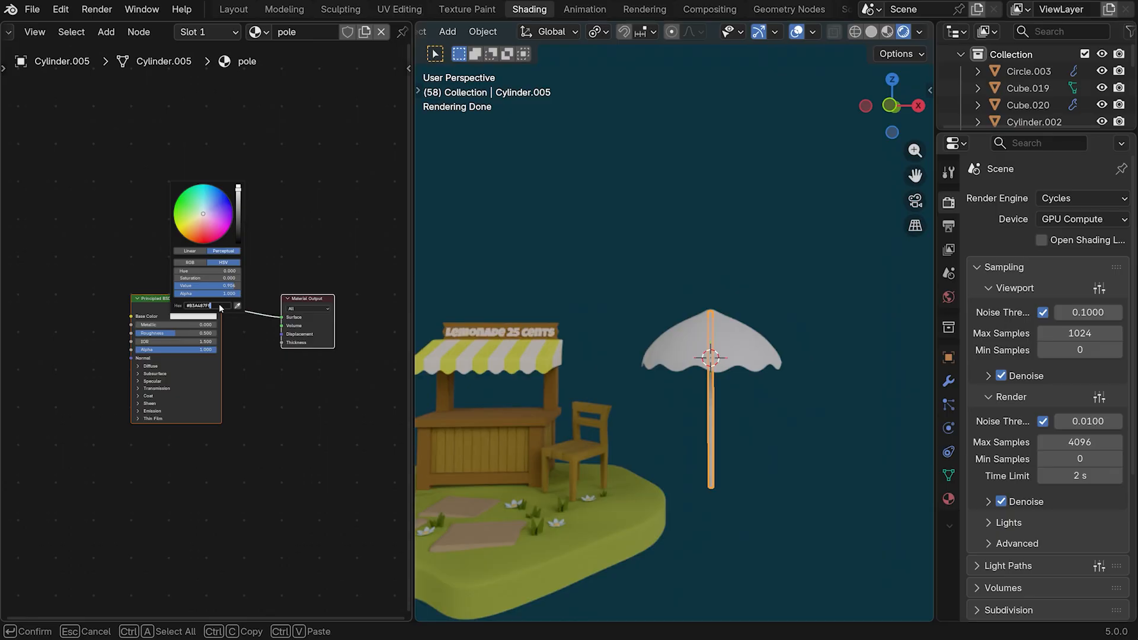
key("Return")
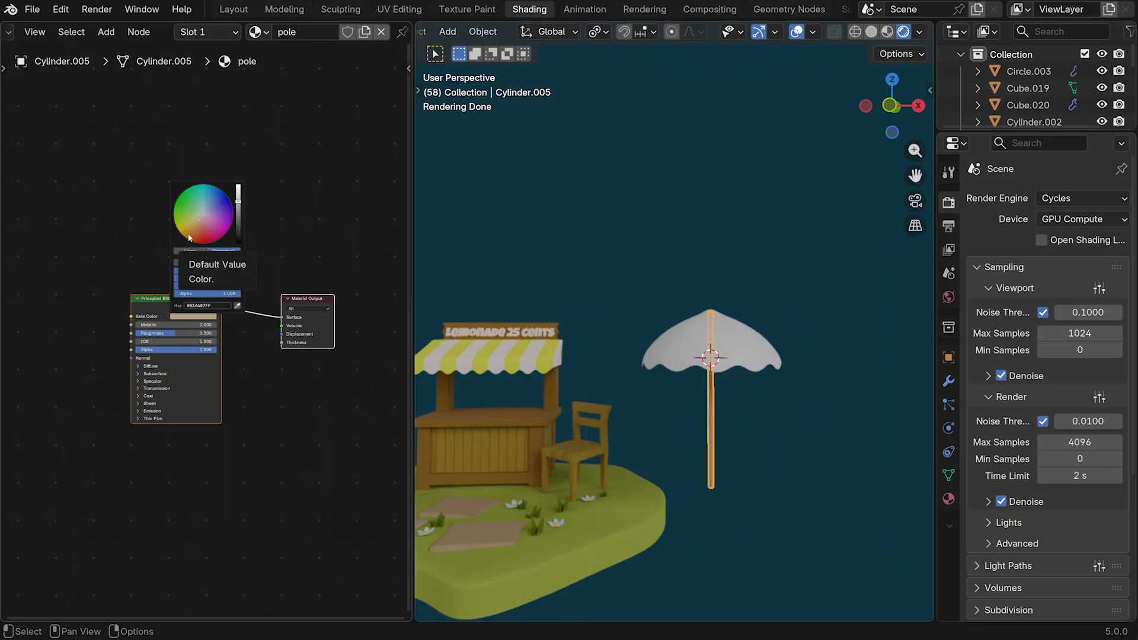
left_click_drag(160, 333, 196, 333)
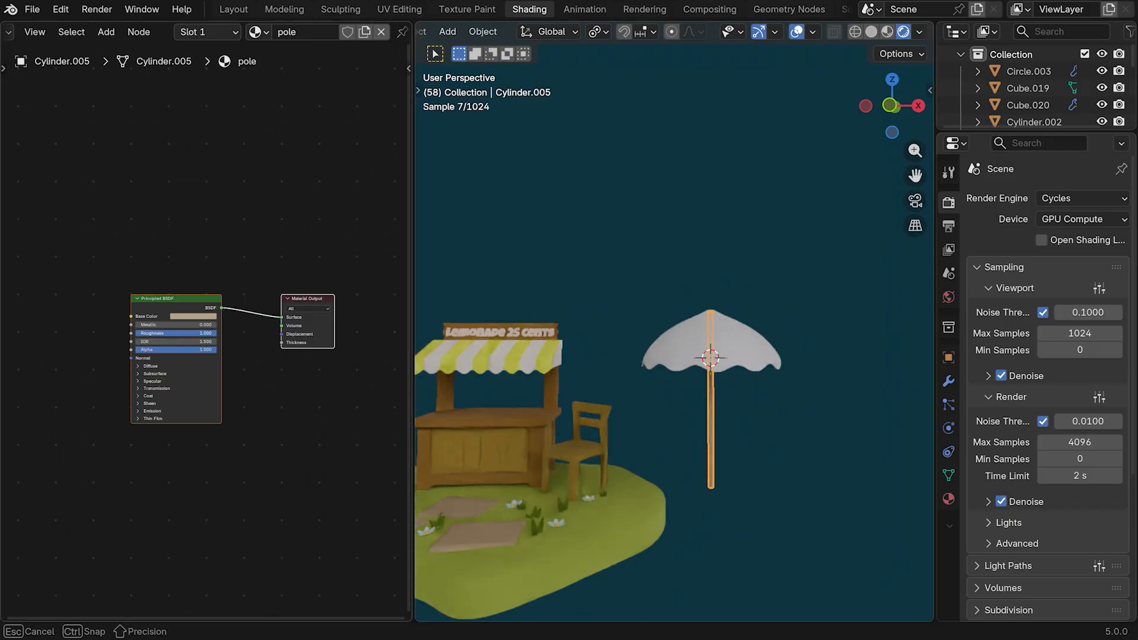
Assign the existing "awning white" material to the umbrella canopy
left_click(710, 350)
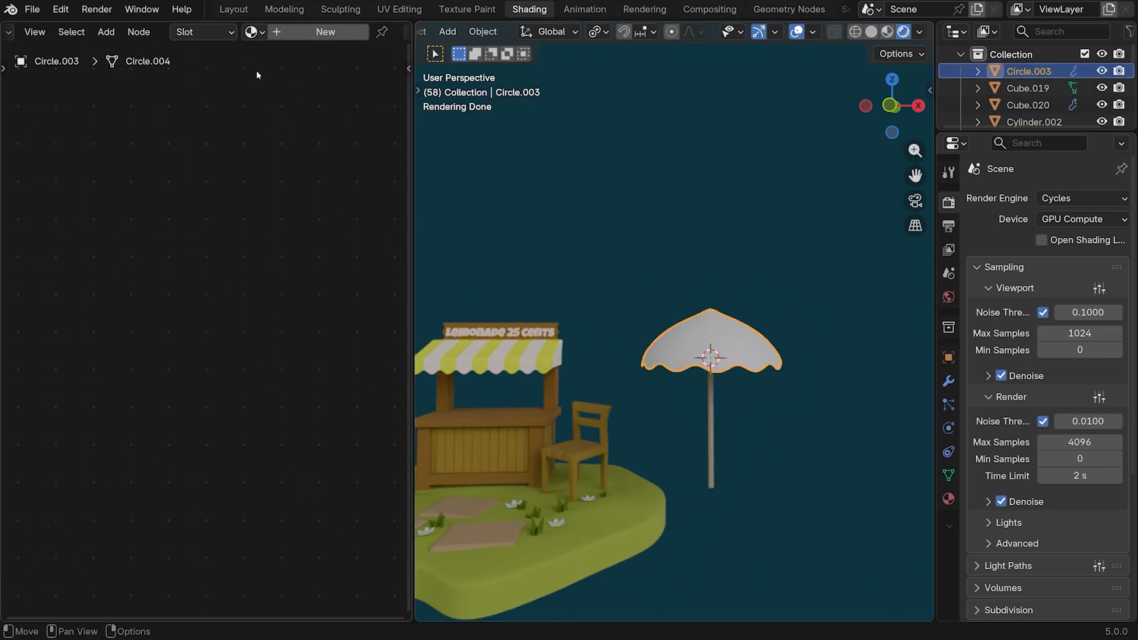
left_click(254, 32)
left_click(296, 59)
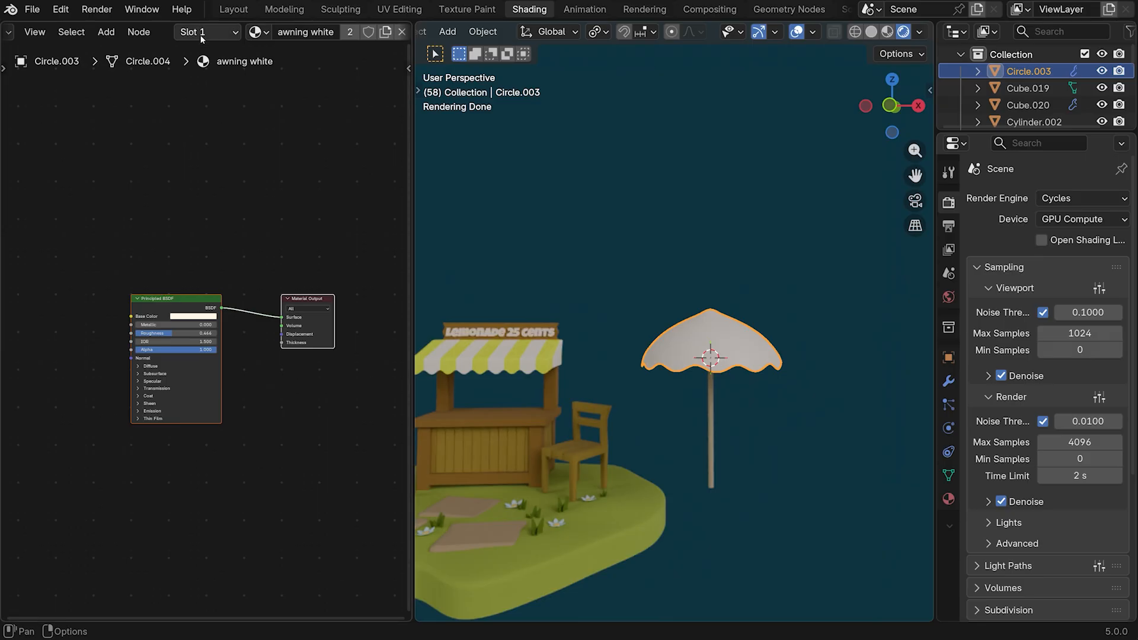
Add a second material slot to the canopy with a new material named "umbrella blue"
left_click(229, 31)
left_click(299, 65)
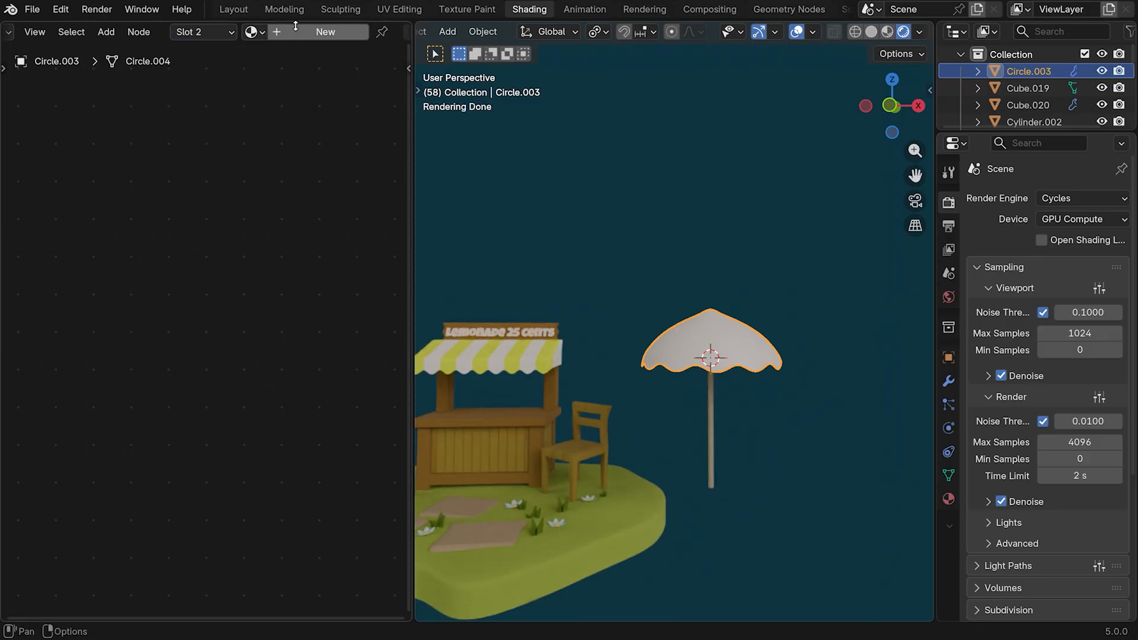
left_click(304, 33)
double_click(326, 30)
key("BackSpace")
type("umb")
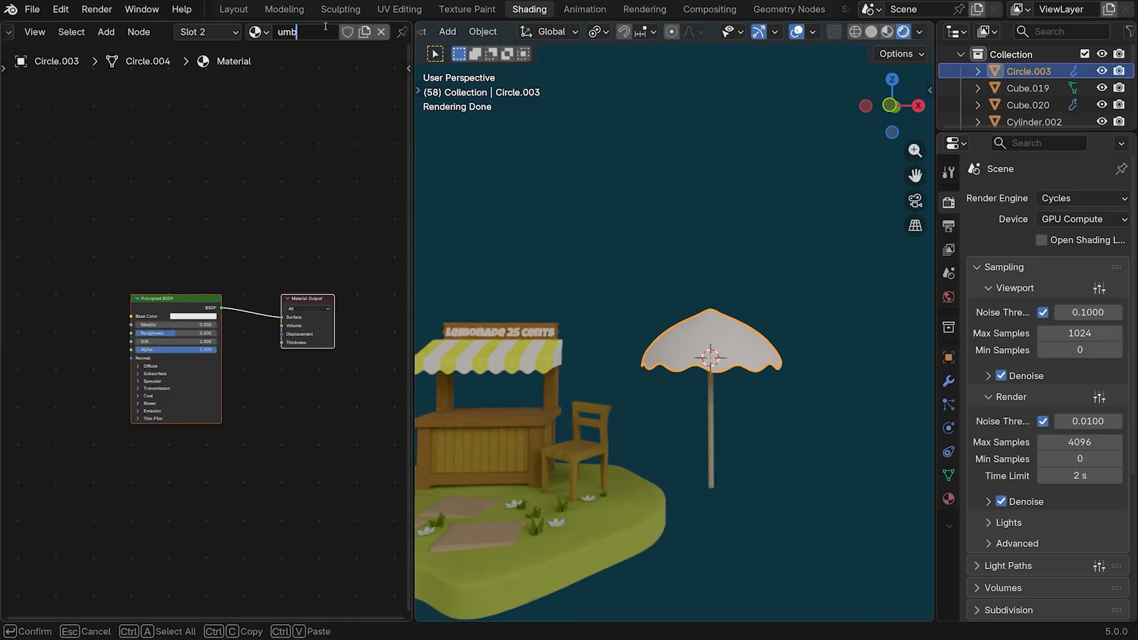
type("rella blue")
key("Return")
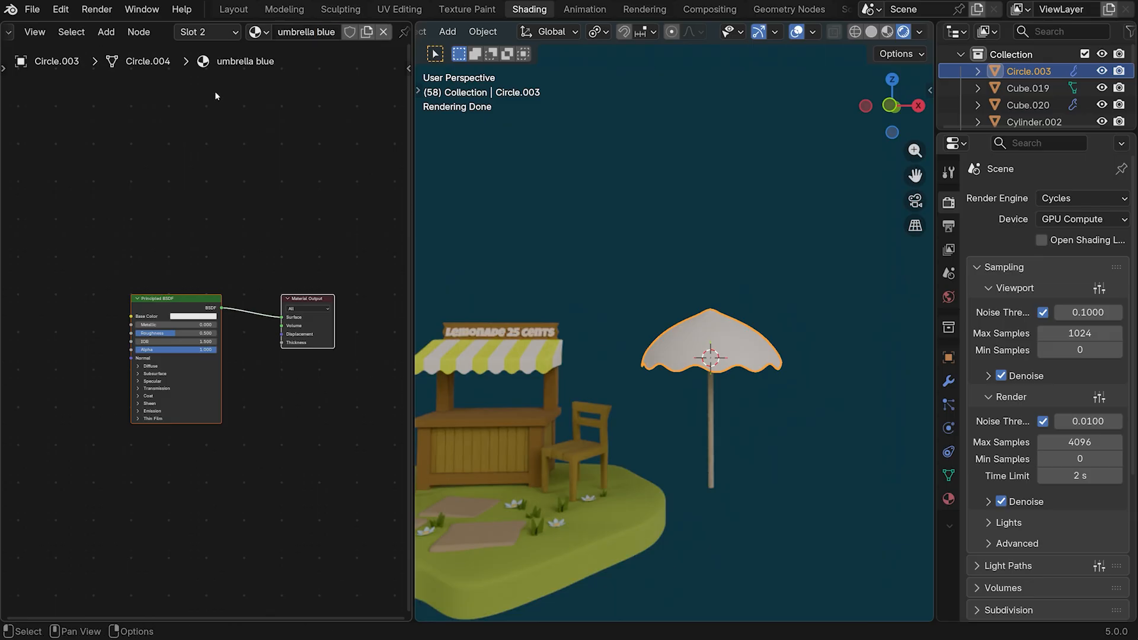
Set the base color of the "umbrella blue" material to #16E4E7FF
left_click(195, 317)
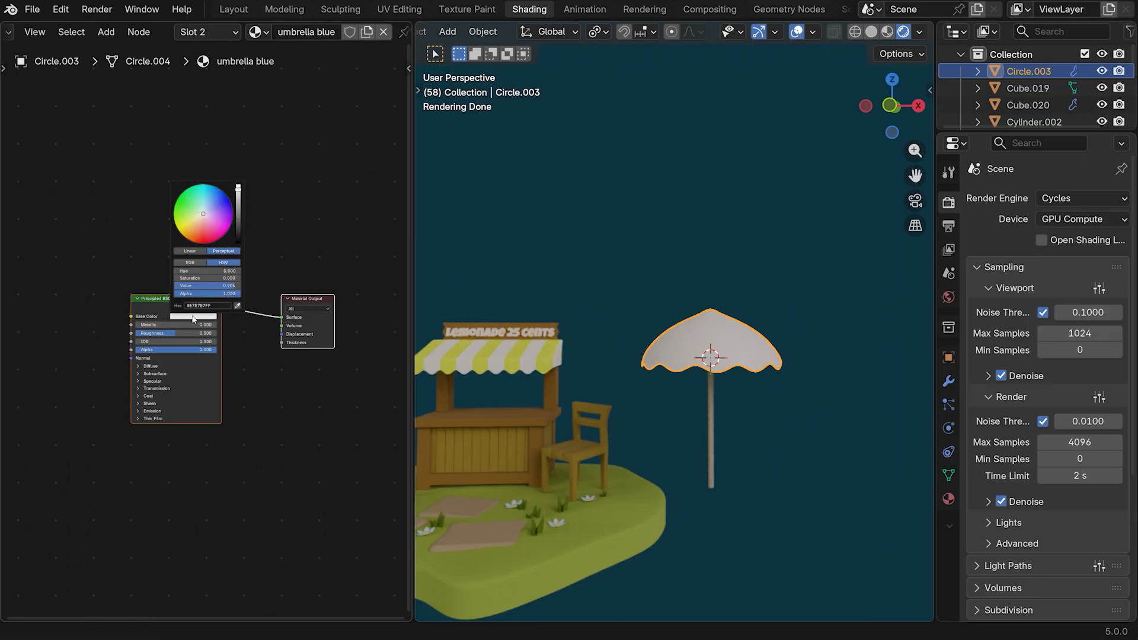
left_click(210, 305)
type("#16E4E7FF")
key("Return")
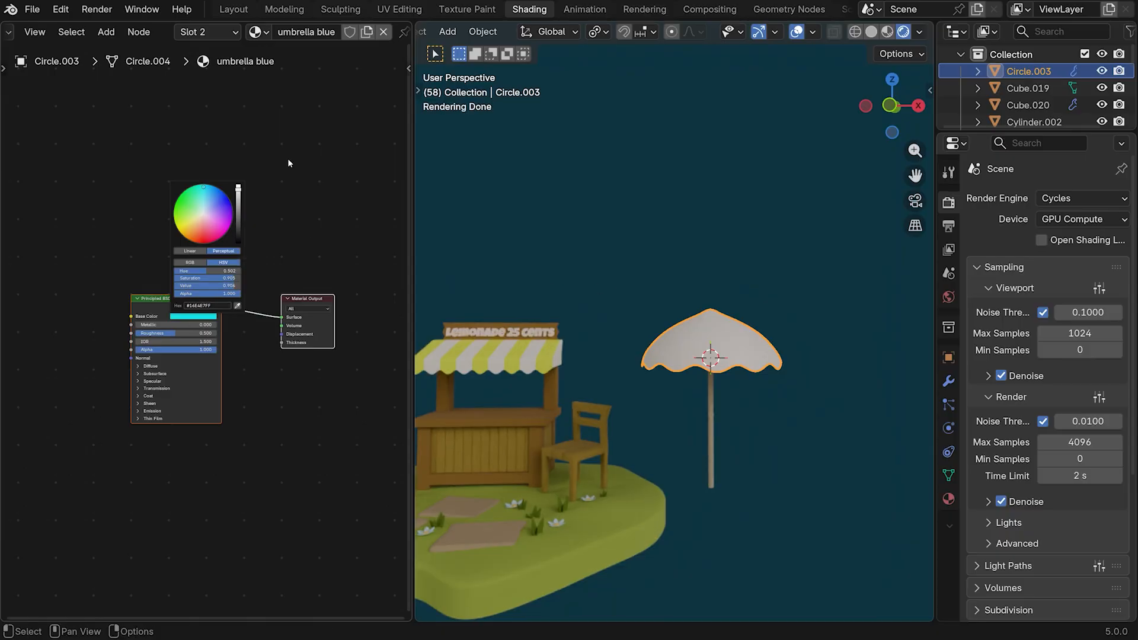
Assign the "umbrella blue" material to alternating panels of faces all around the umbrella canopy
key("Tab")
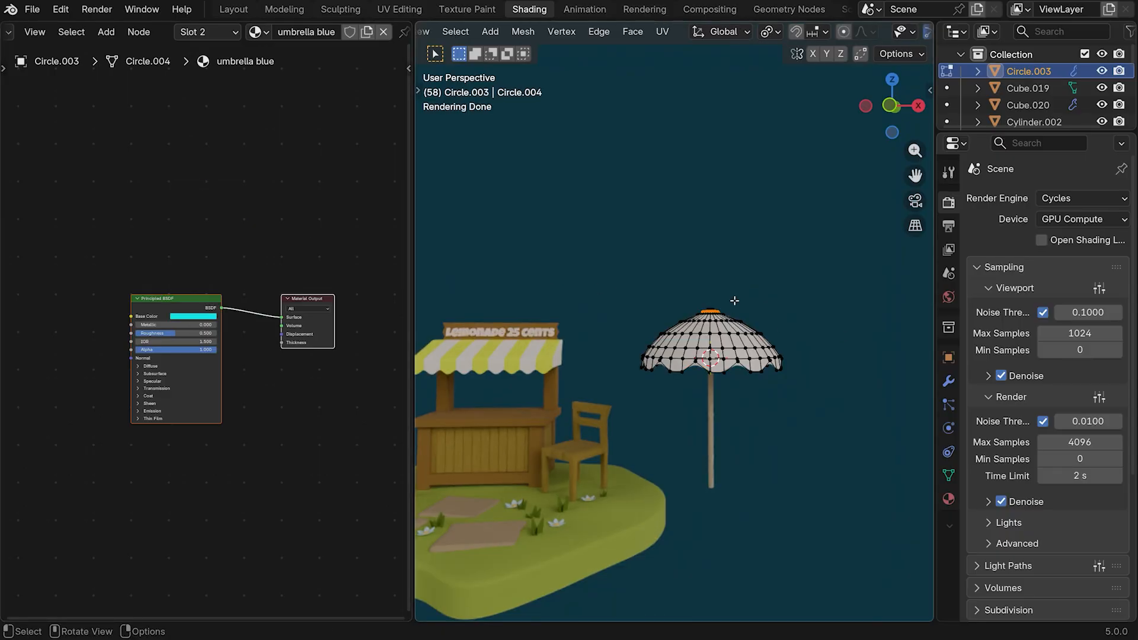
key("3")
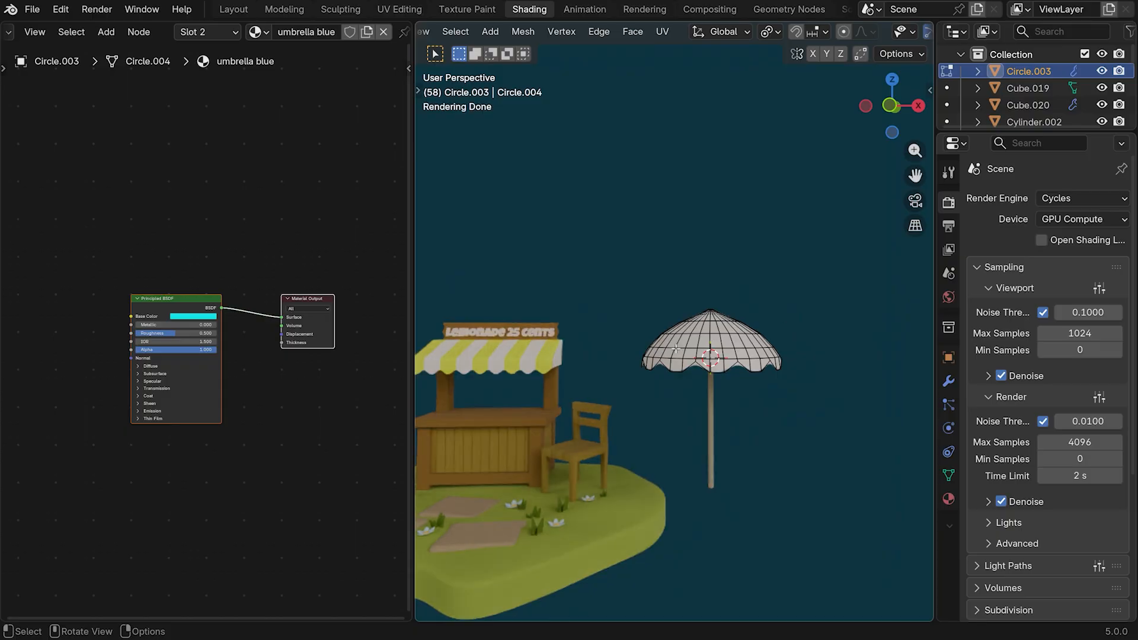
key("alt")
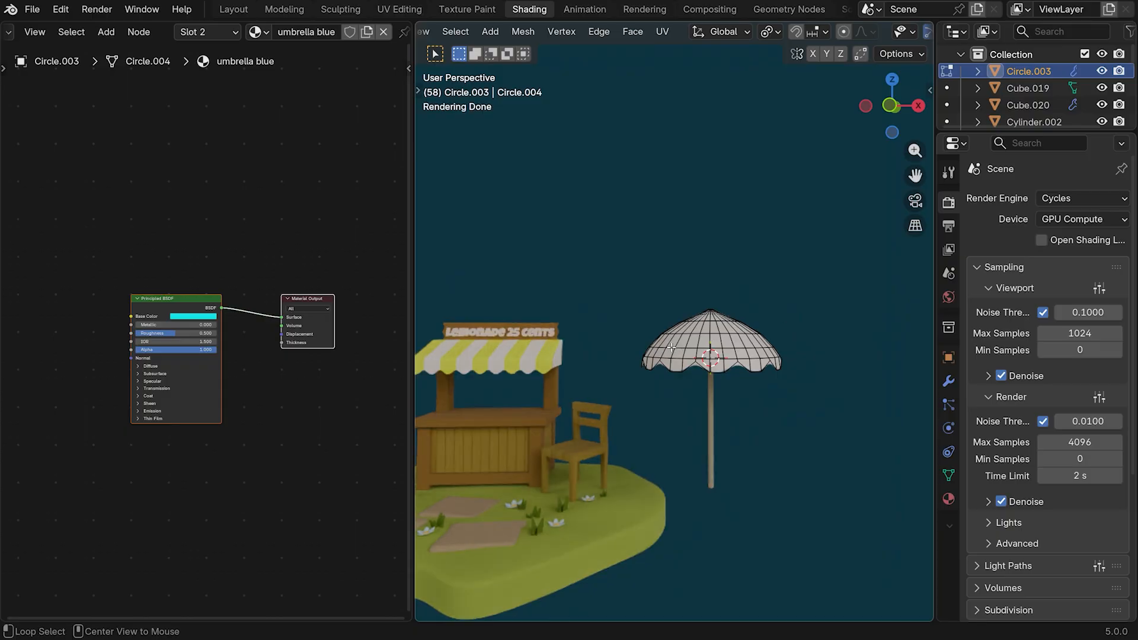
left_click(688, 352, "alt")
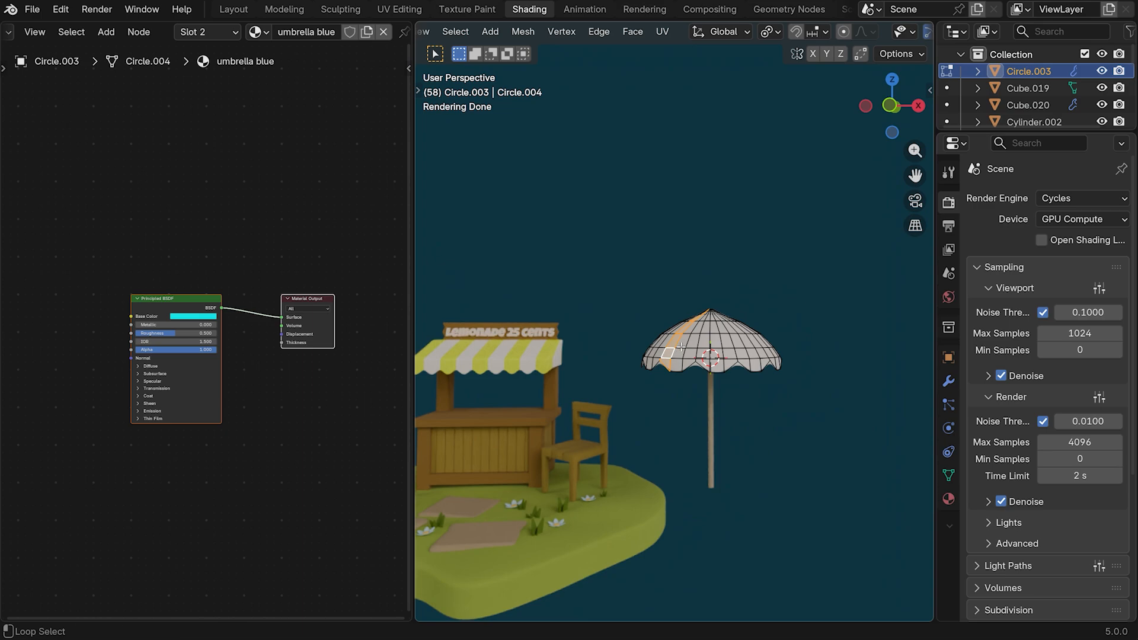
middle_click_drag(810, 345, 685, 373)
key("alt")
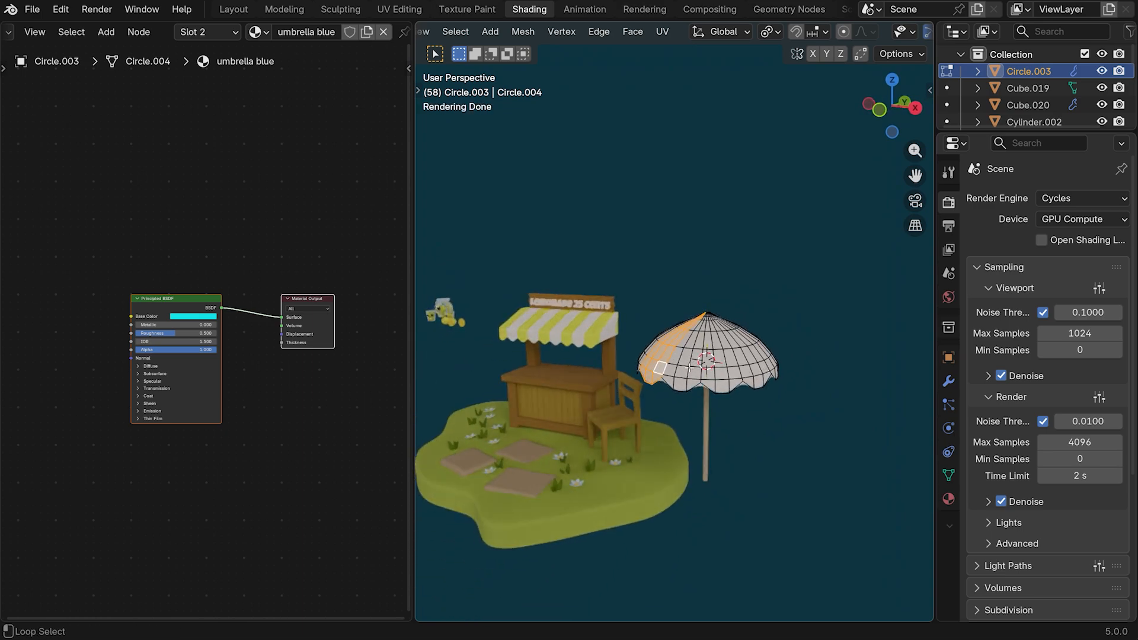
middle_click_drag(660, 368, 583, 384)
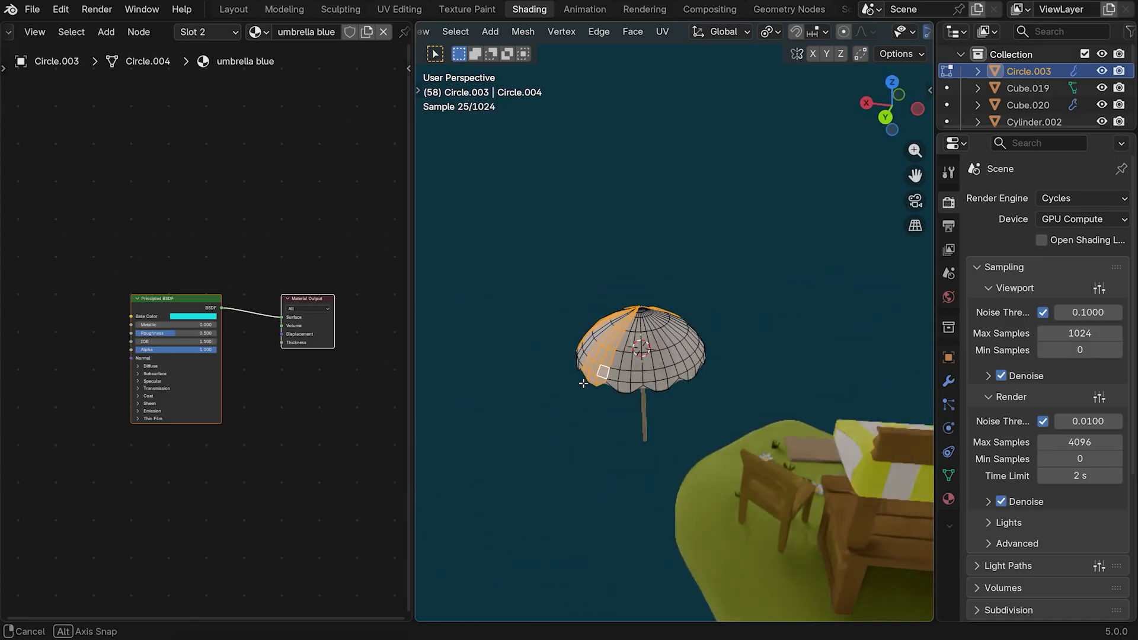
left_click(649, 371, "alt+shift")
left_click(660, 368, "alt+shift")
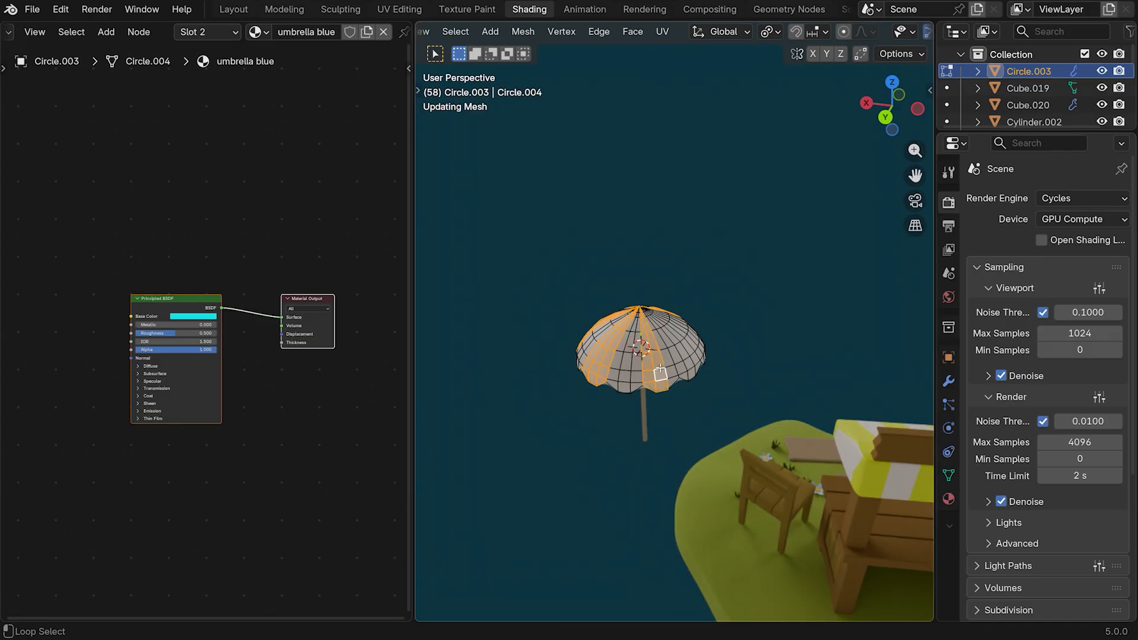
left_click(670, 370, "alt+shift")
middle_click_drag(780, 338, 669, 346)
left_click(675, 355, "alt+shift")
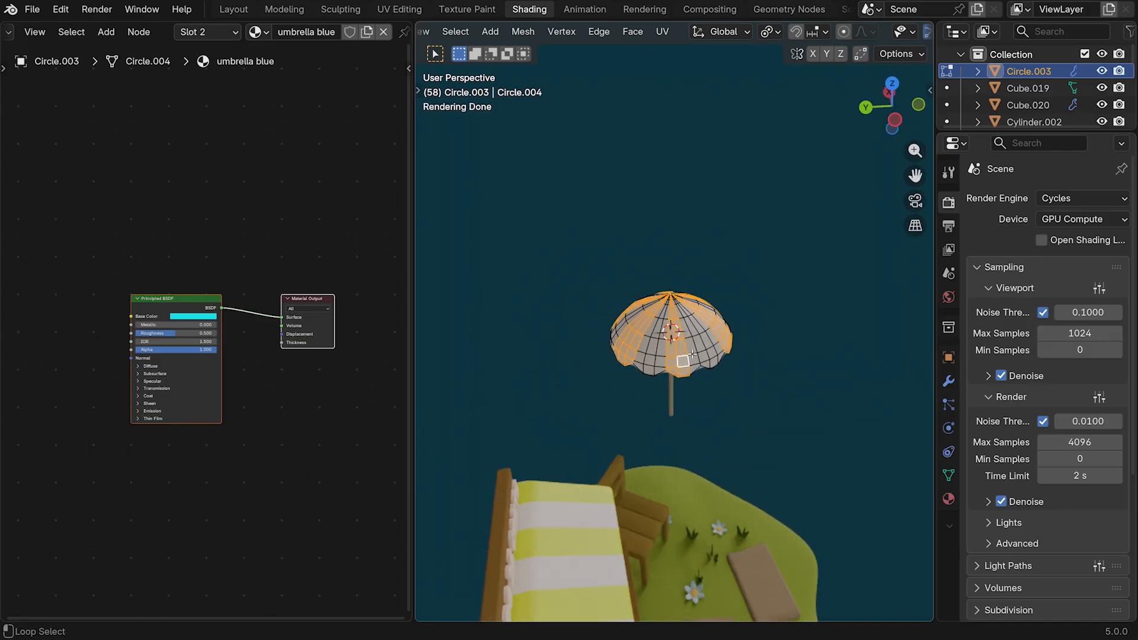
left_click(688, 354, "alt+shift")
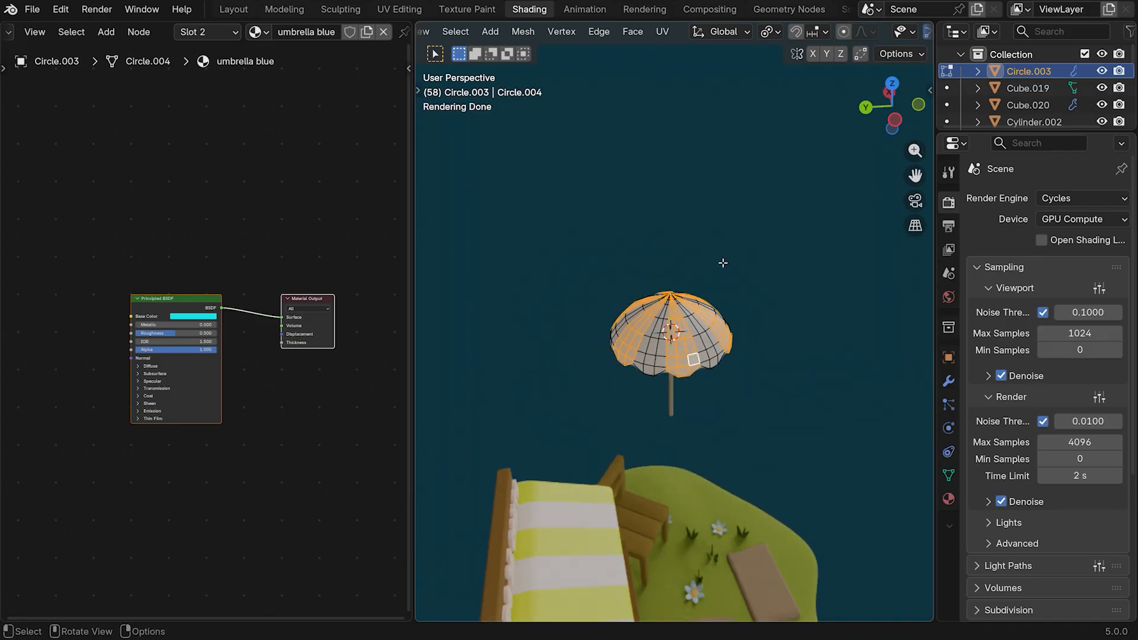
left_click(210, 33)
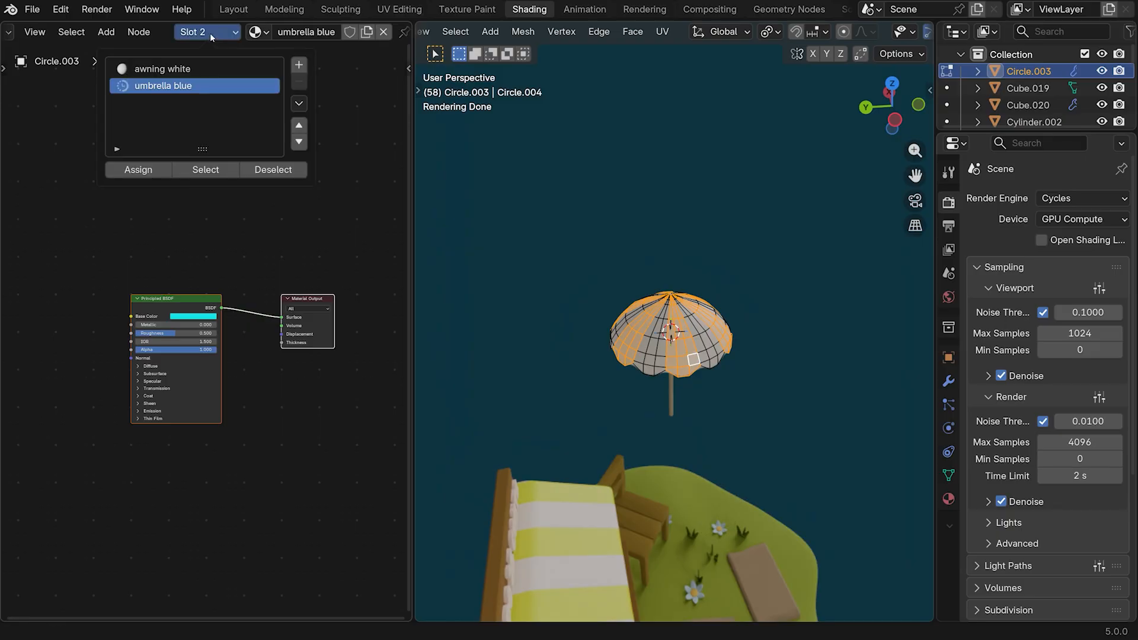
left_click(165, 172)
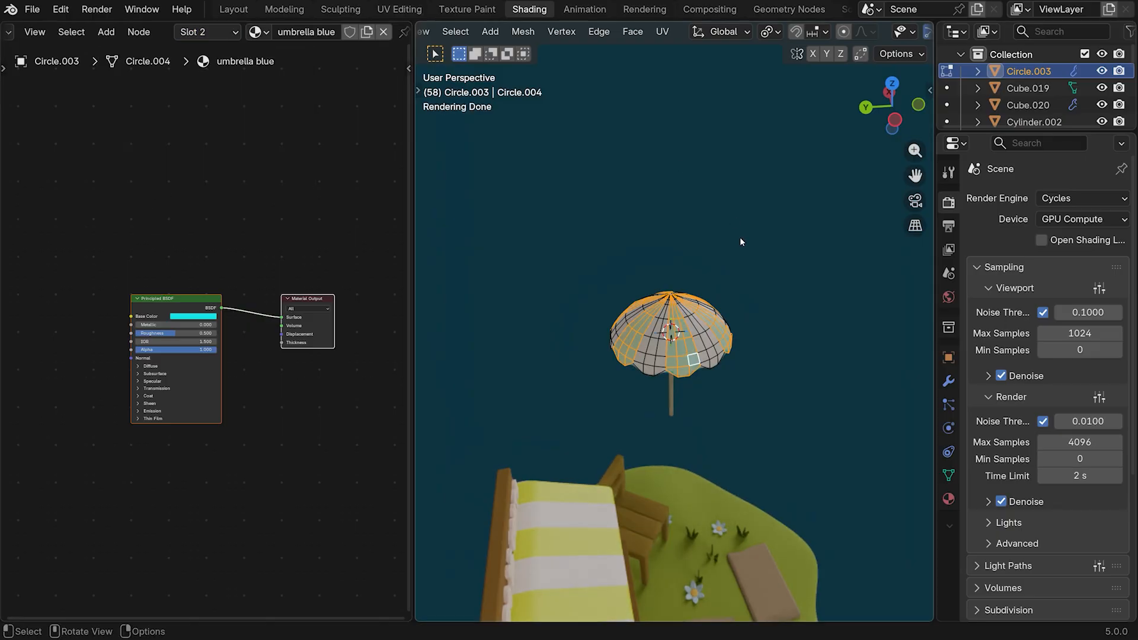
key("Tab")
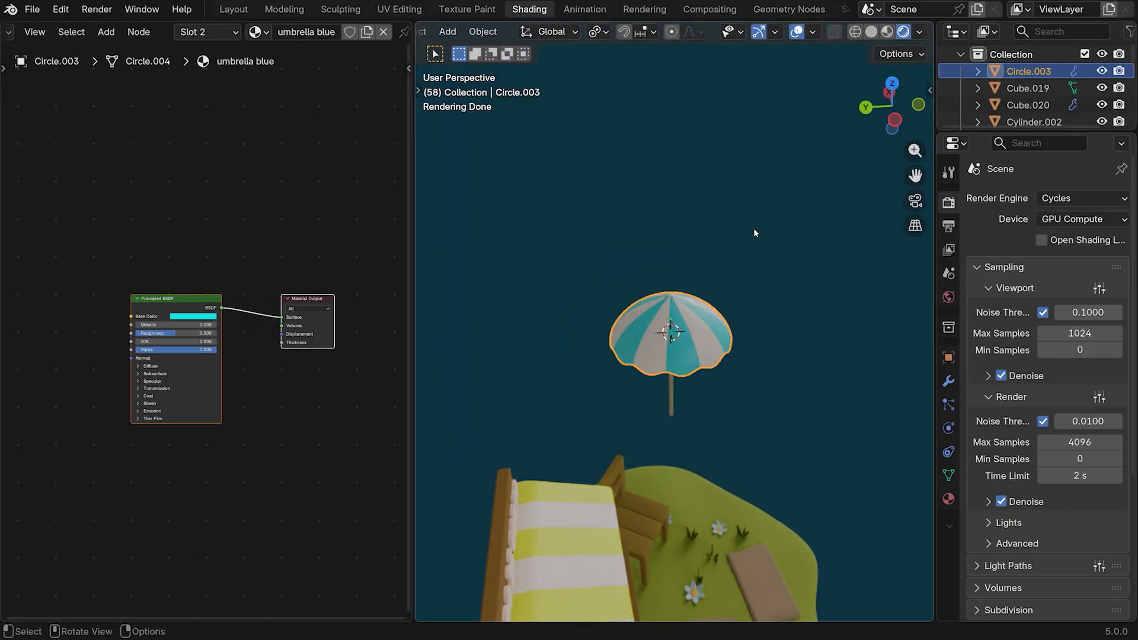
In the Layout workspace with rendered shading, move the canopy and pole into a new collection named "umbrella"
left_click(233, 9)
left_click(900, 33)
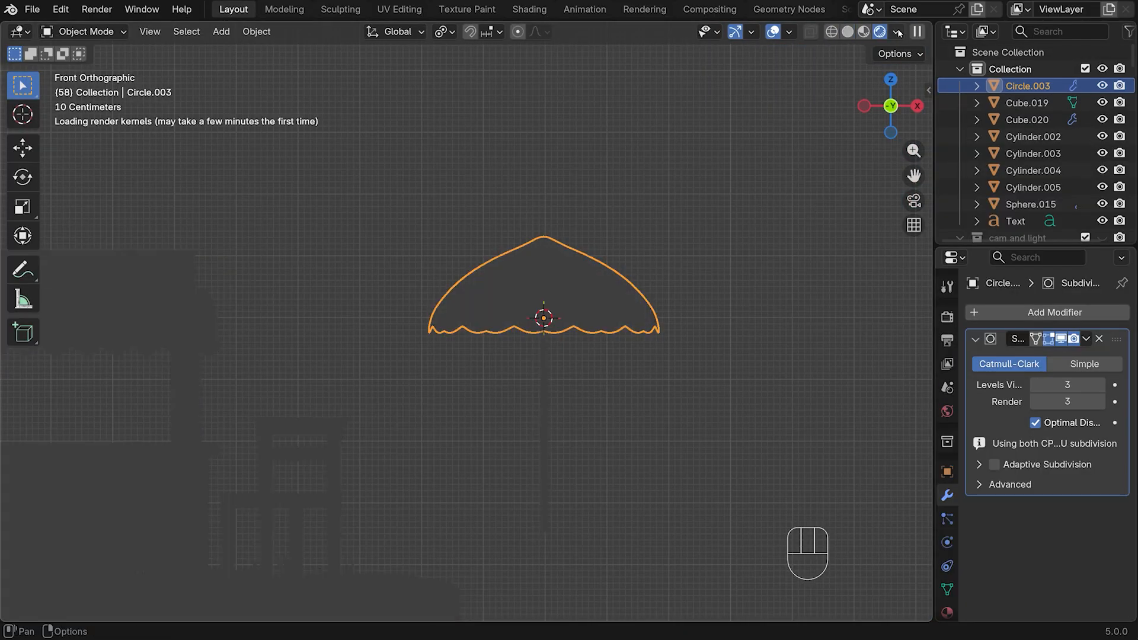
left_click_drag(442, 179, 622, 390)
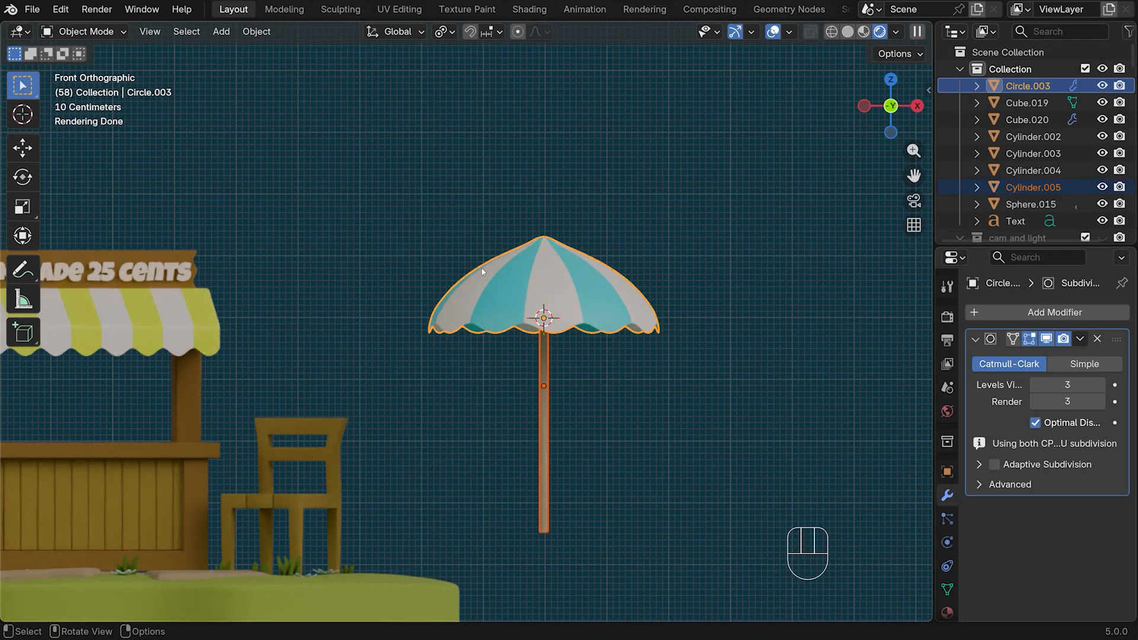
key("m")
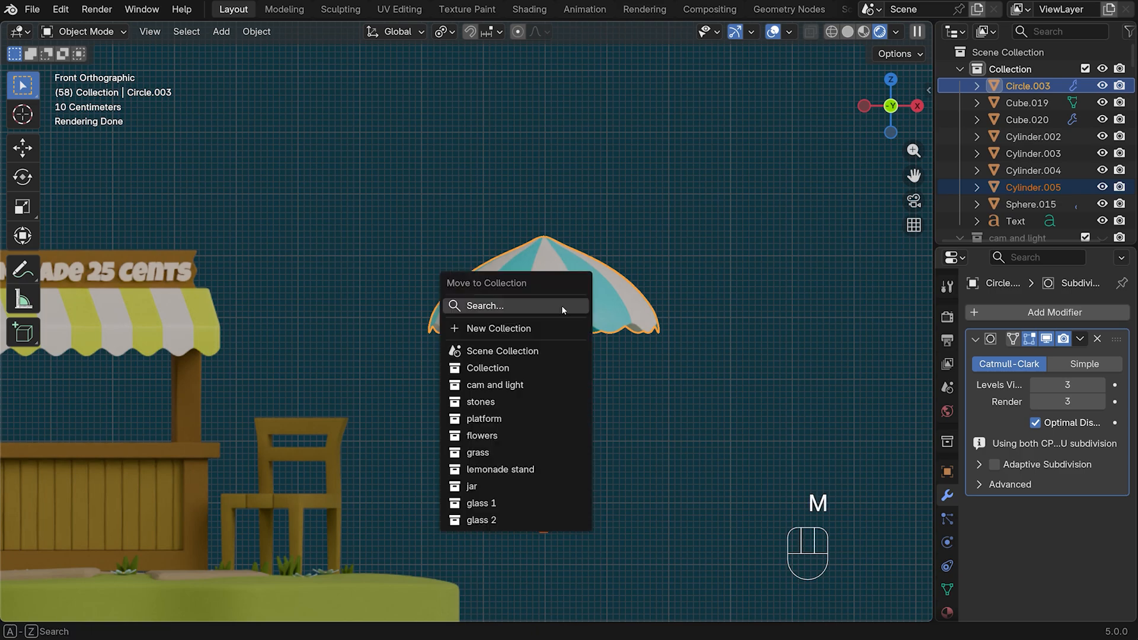
left_click(521, 327)
type("umbrella")
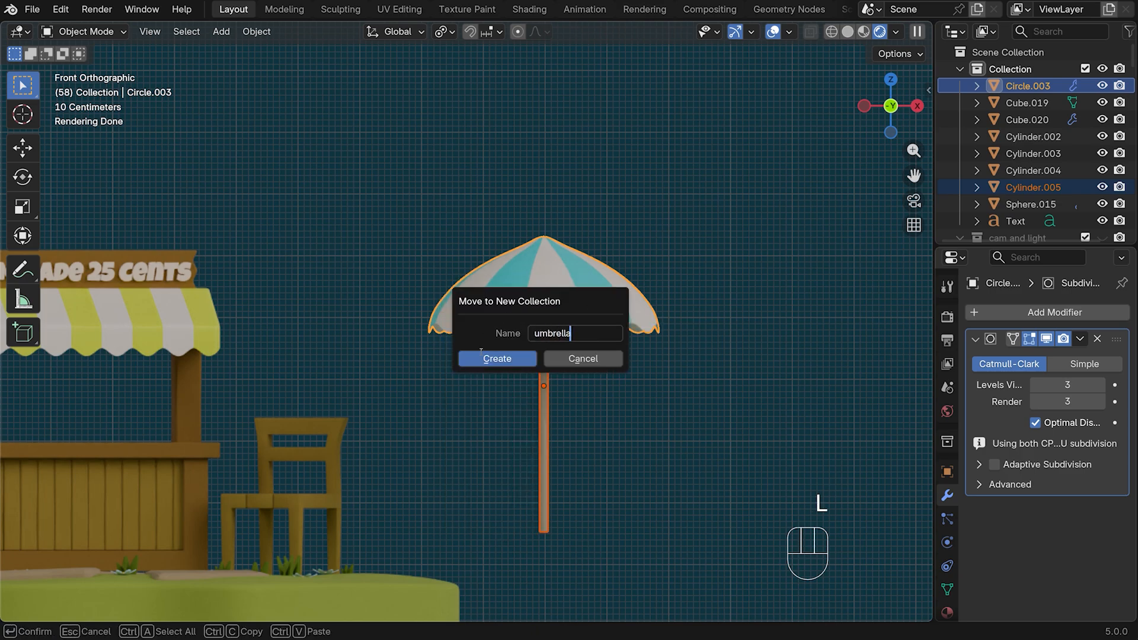
left_click(501, 358)
Move the whole umbrella onto the platform near the chair, about -2.92 m in X and 1.35 m in Y
key("KP_7")
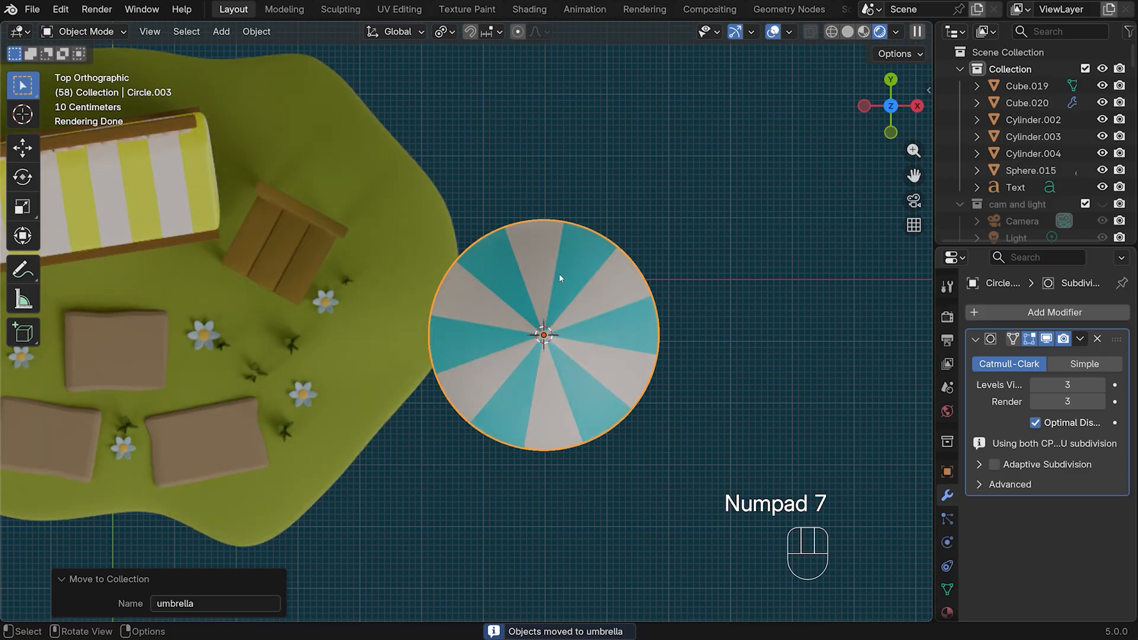
key("g")
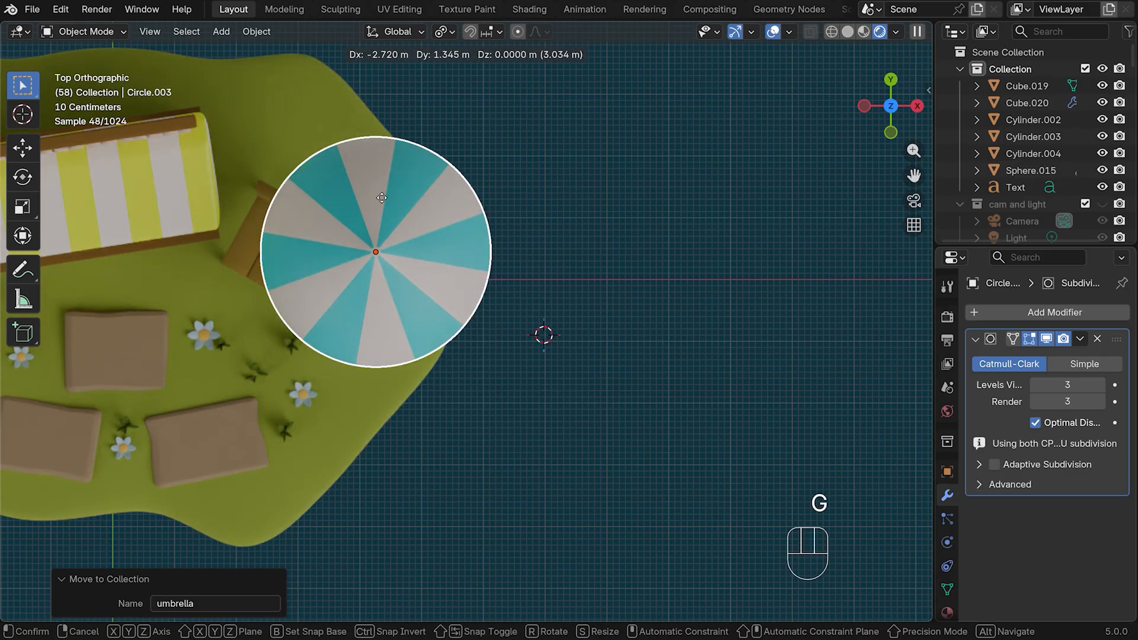
left_click(368, 197)
Lower the pole about 0.53 m toward the platform and stretch it along Z by a factor of about 1.08
key("KP_1")
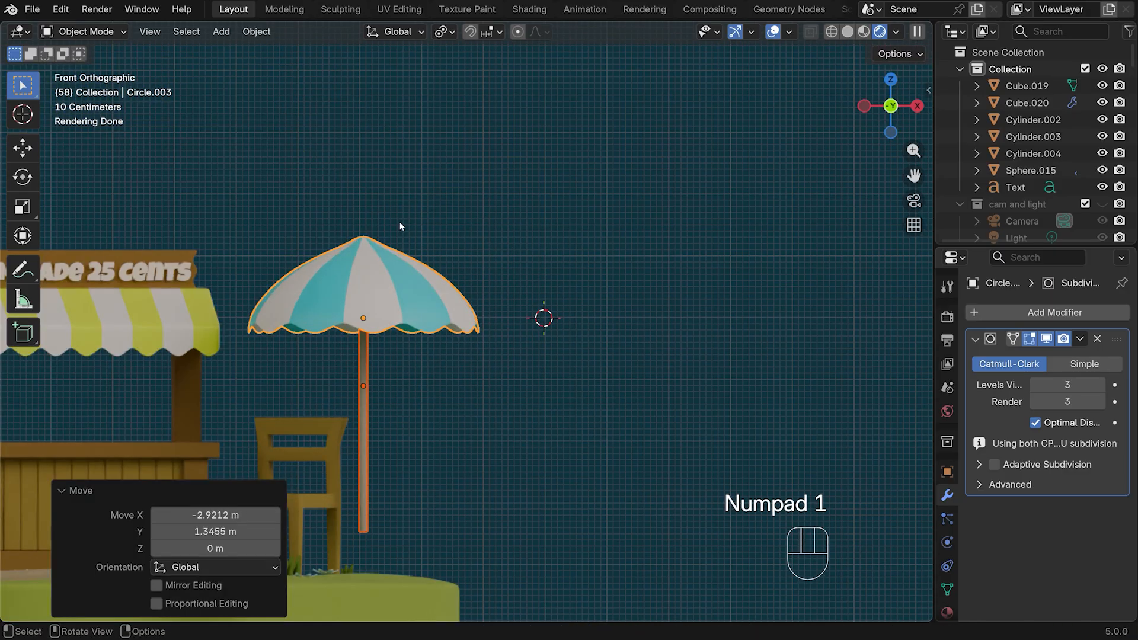
left_click(365, 379)
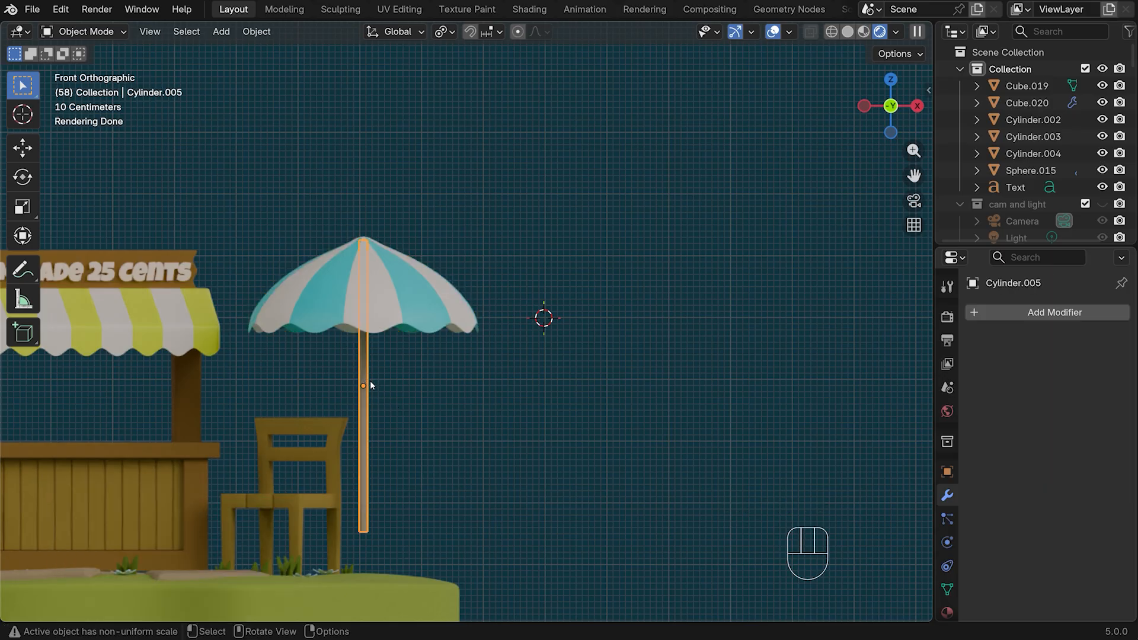
key("g")
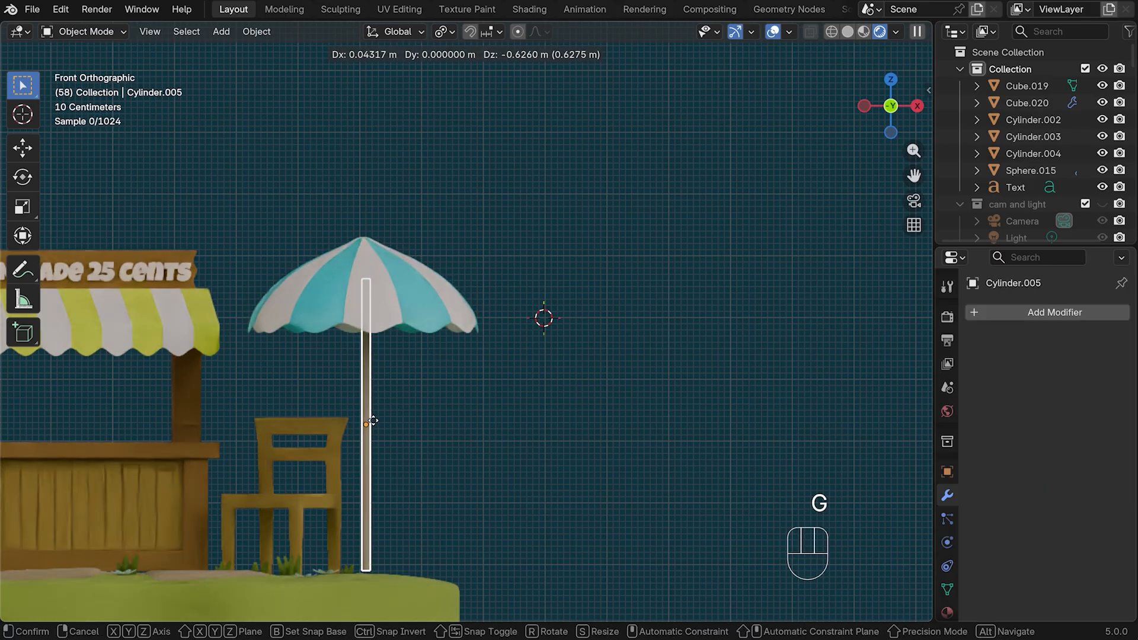
left_click(372, 414)
key("s")
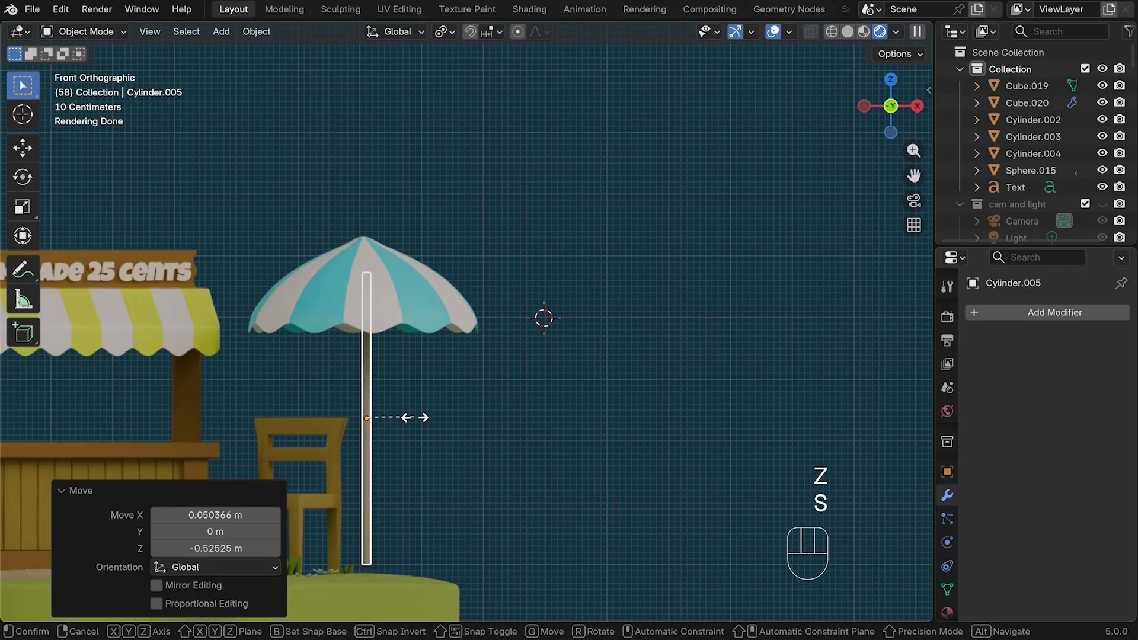
key("z")
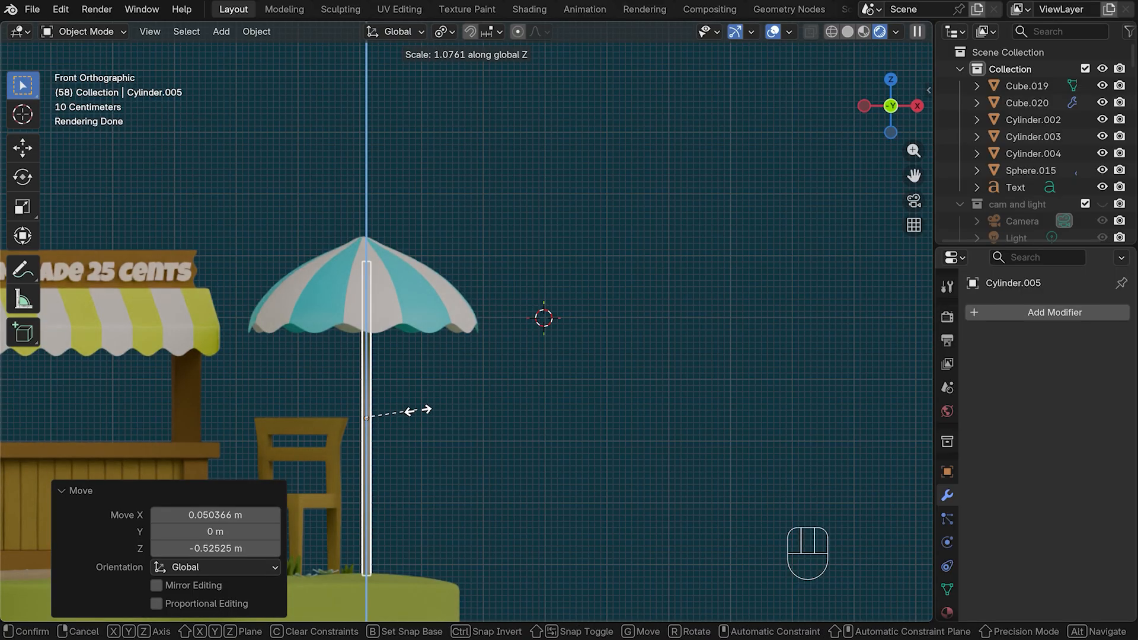
left_click(409, 411)
Lower the canopy about 0.34 m and shift it about 0.05 m in X so it sits on the pole
left_click(414, 297)
key("g")
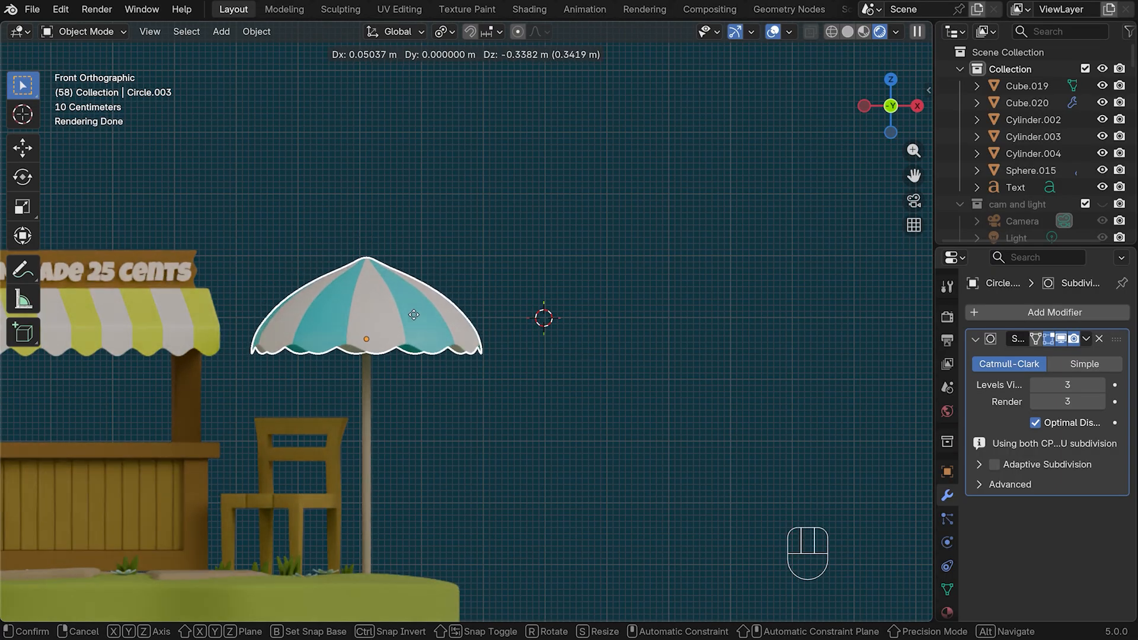
left_click(414, 315)
Tilt the canopy and pole together about -4.8° around their common median point and lower them about 0.06 m into the platform
mouse_move(323, 228)
left_mouse_down()
mouse_move(399, 355)
mouse_move(446, 386)
left_mouse_up()
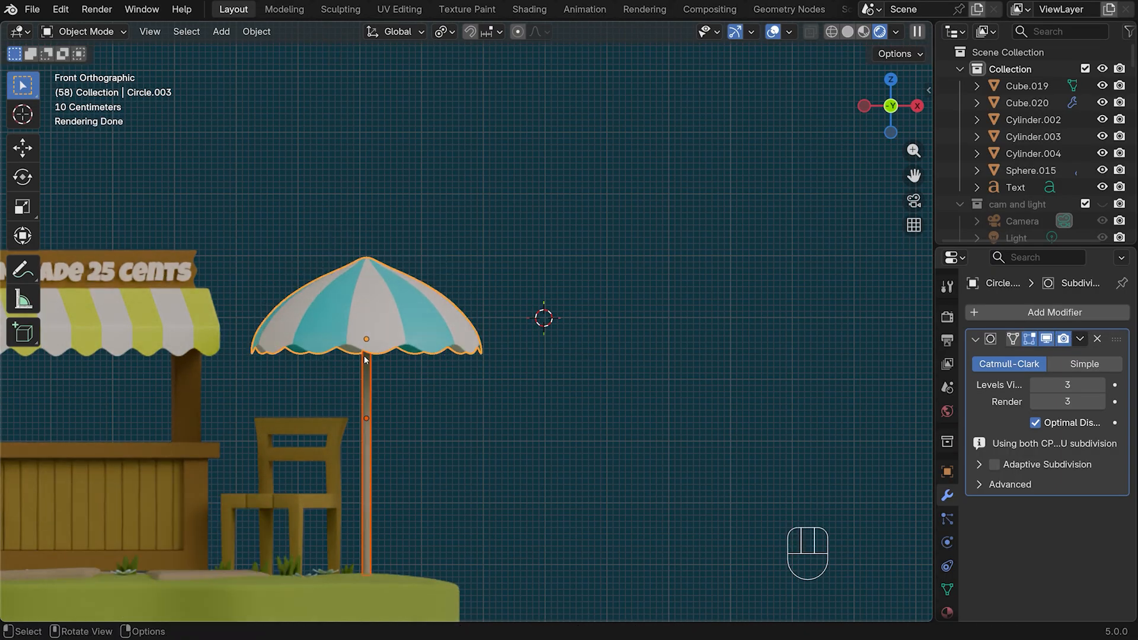
left_click(444, 31)
left_click(466, 131)
key("r")
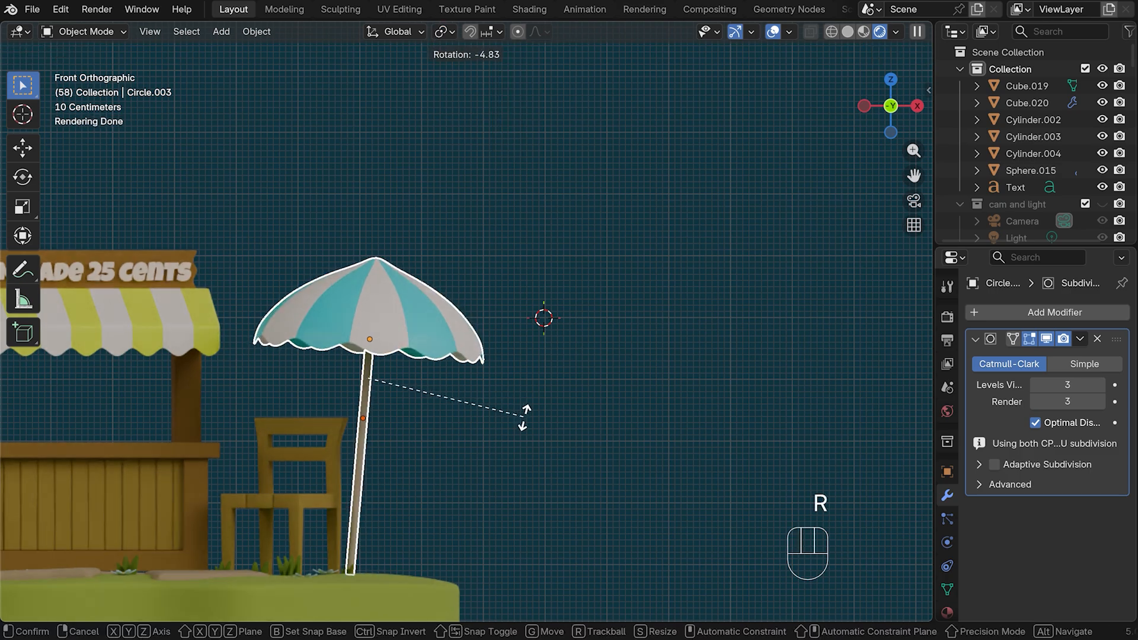
left_click(526, 415)
key("g")
left_click(460, 464)
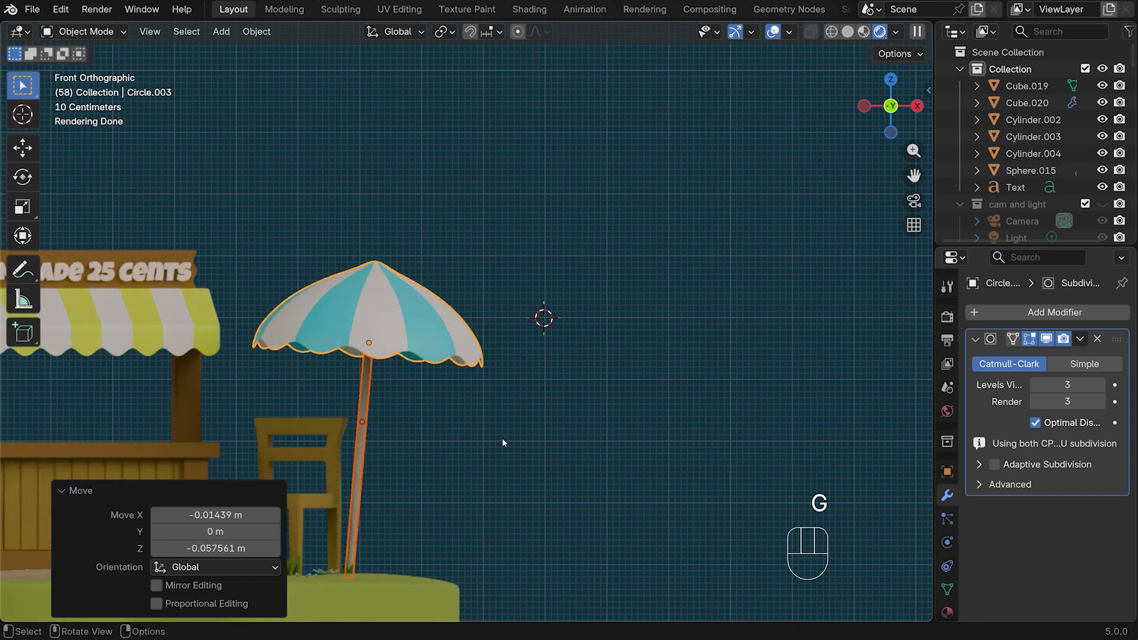
Tilt the whole umbrella by a further -4.91° in front view and shift it slightly sideways and down onto the platform
key("KP_1")
left_click(549, 365)
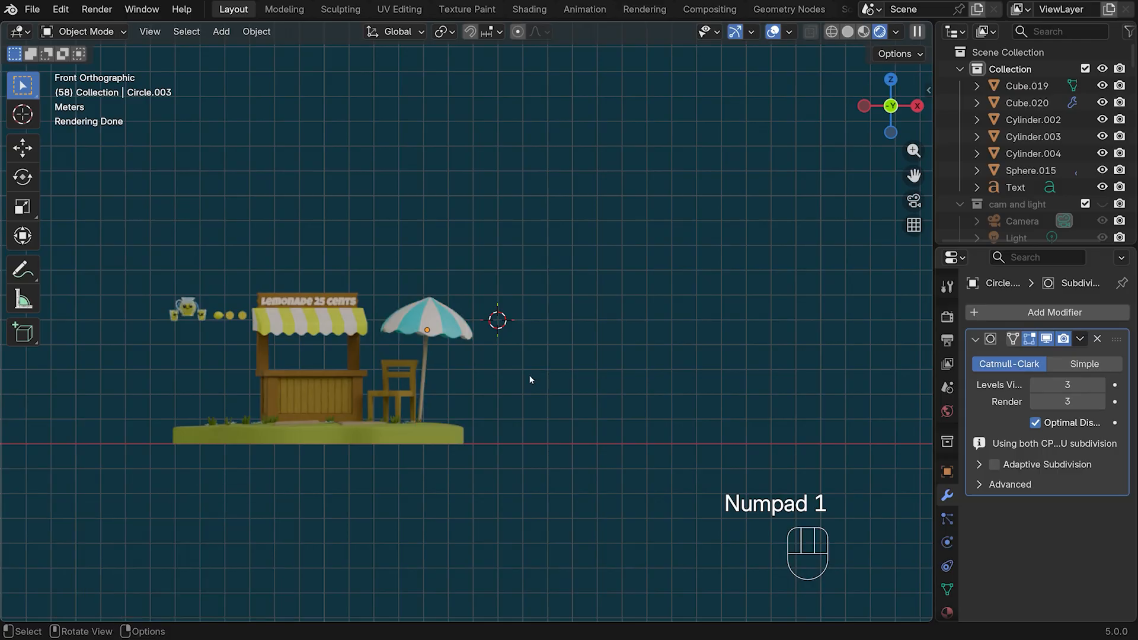
key("r")
left_click(414, 307)
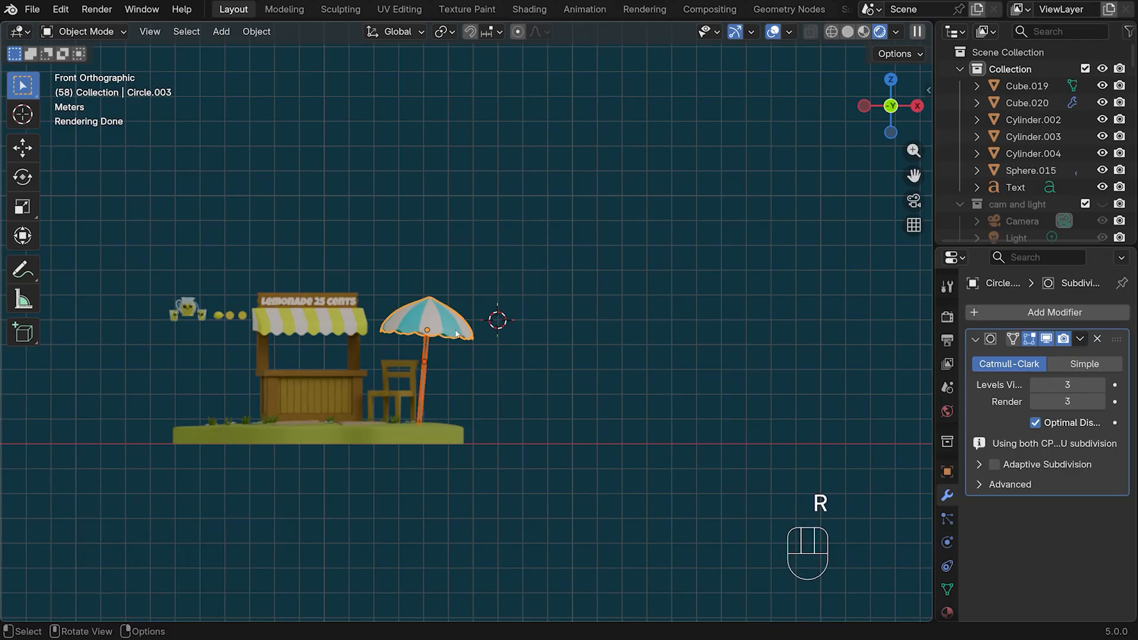
key("r")
left_click(452, 266)
key("g")
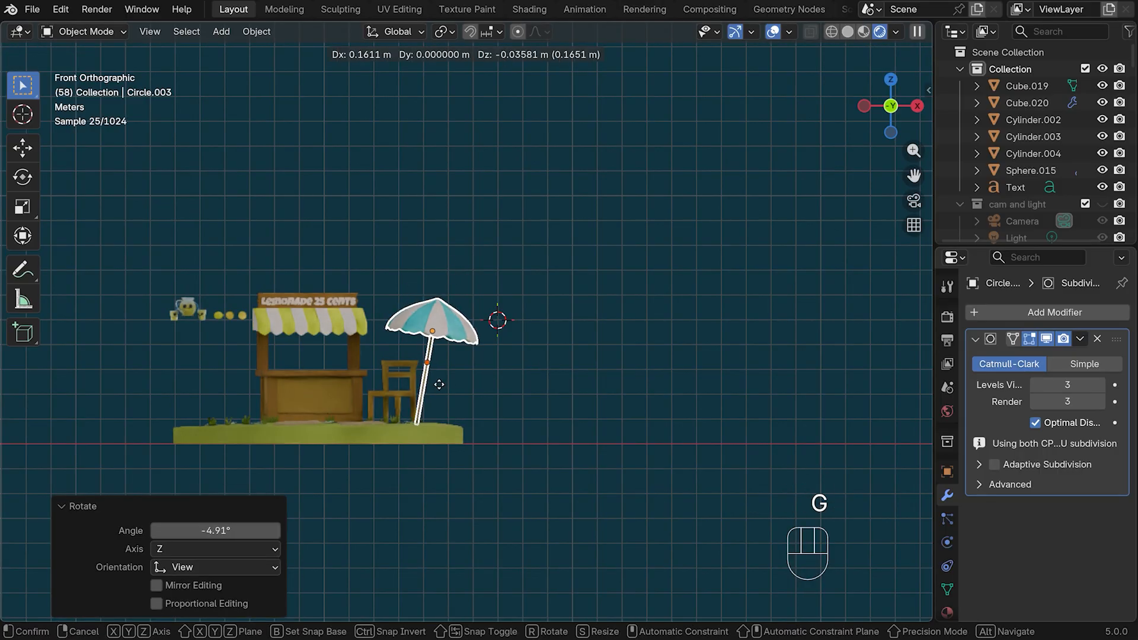
left_click(445, 389)
Widen the canopy in X and Y only by a factor of about 1.25, leaving Z locked, and deselect it
middle_click_drag(546, 359, 474, 323)
left_click(446, 315)
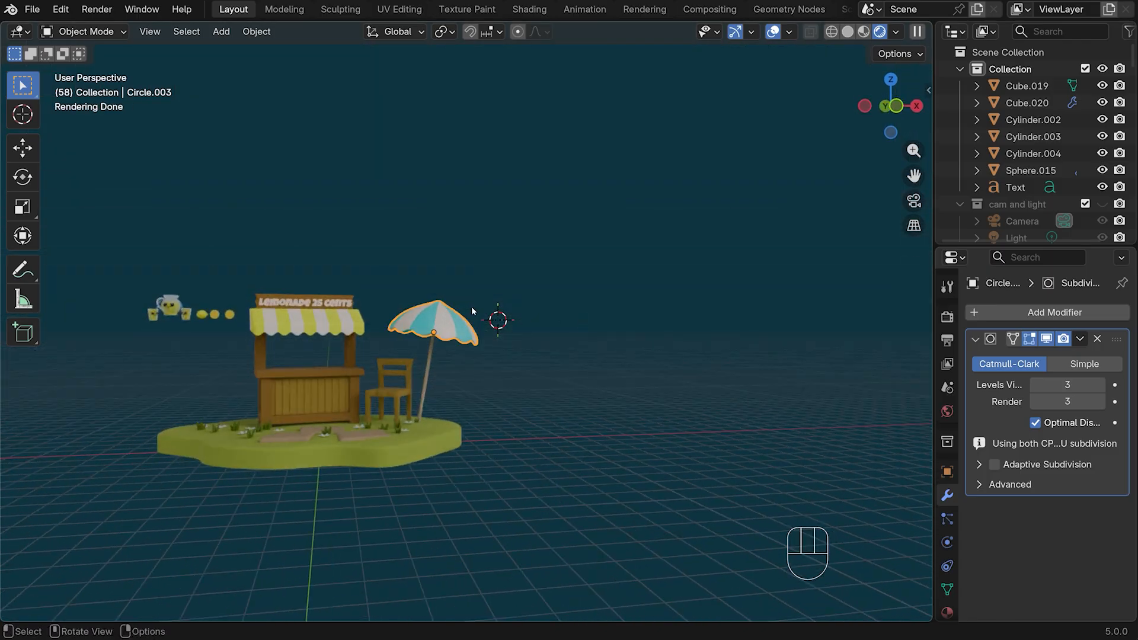
key("s")
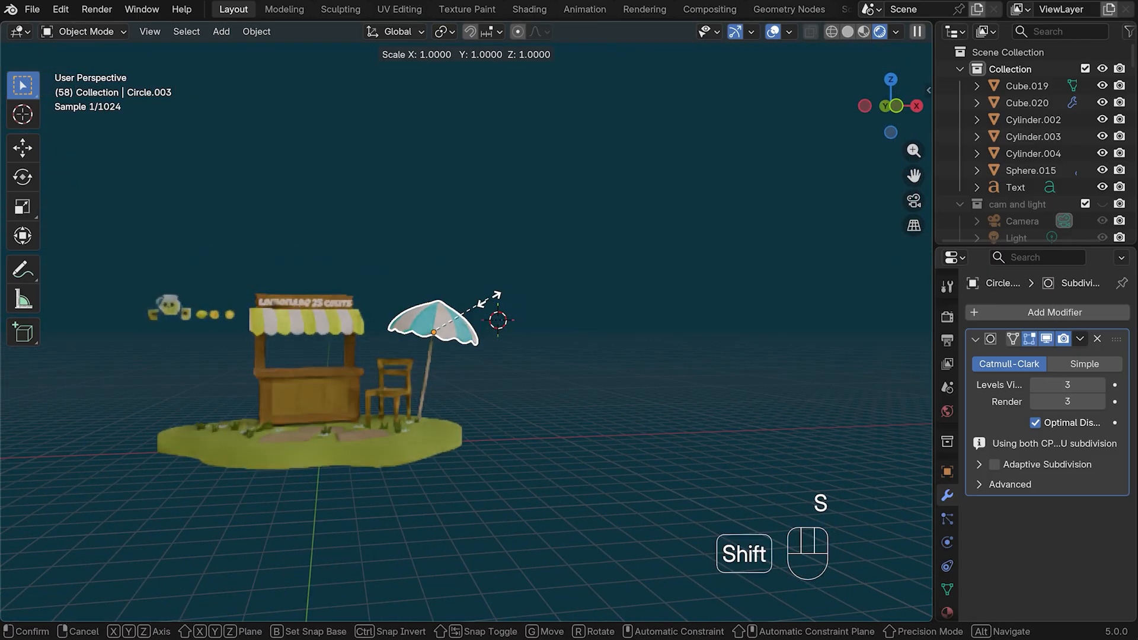
key("shift+z")
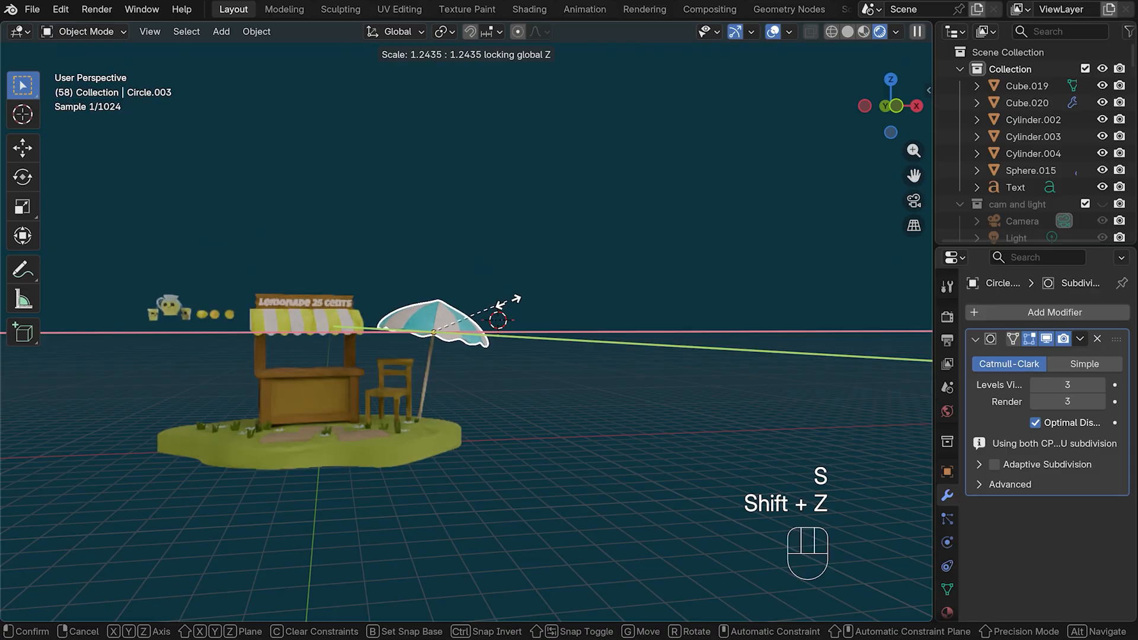
left_click(510, 303)
left_click(588, 406)
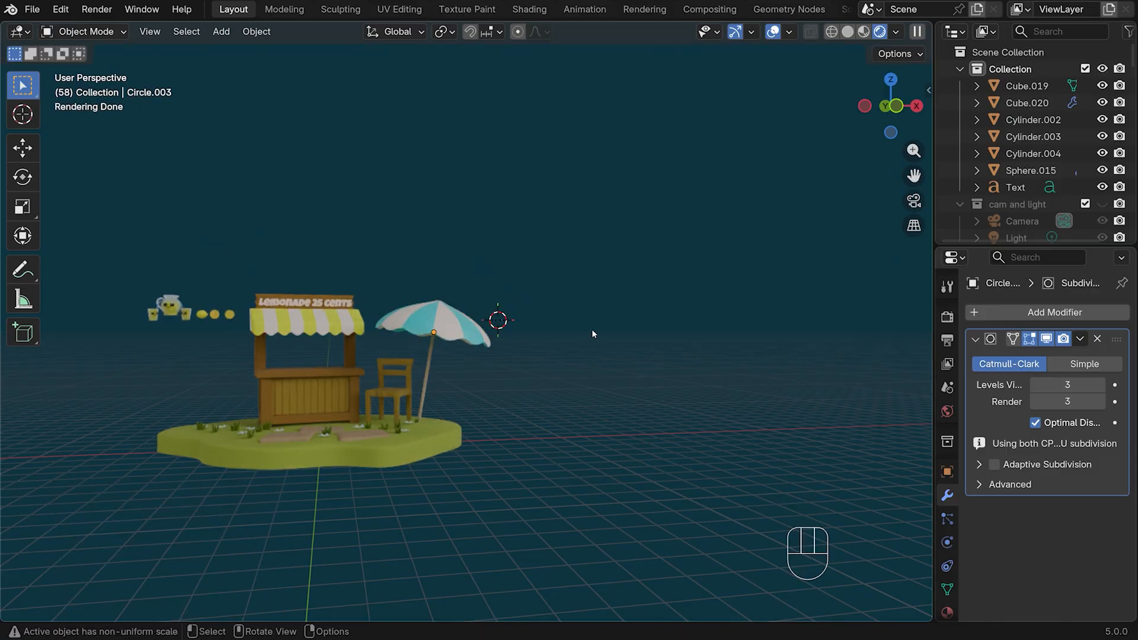
mouse_move(572, 372)
middle_mouse_down()
mouse_move(621, 372)
mouse_move(570, 378)
middle_mouse_up()
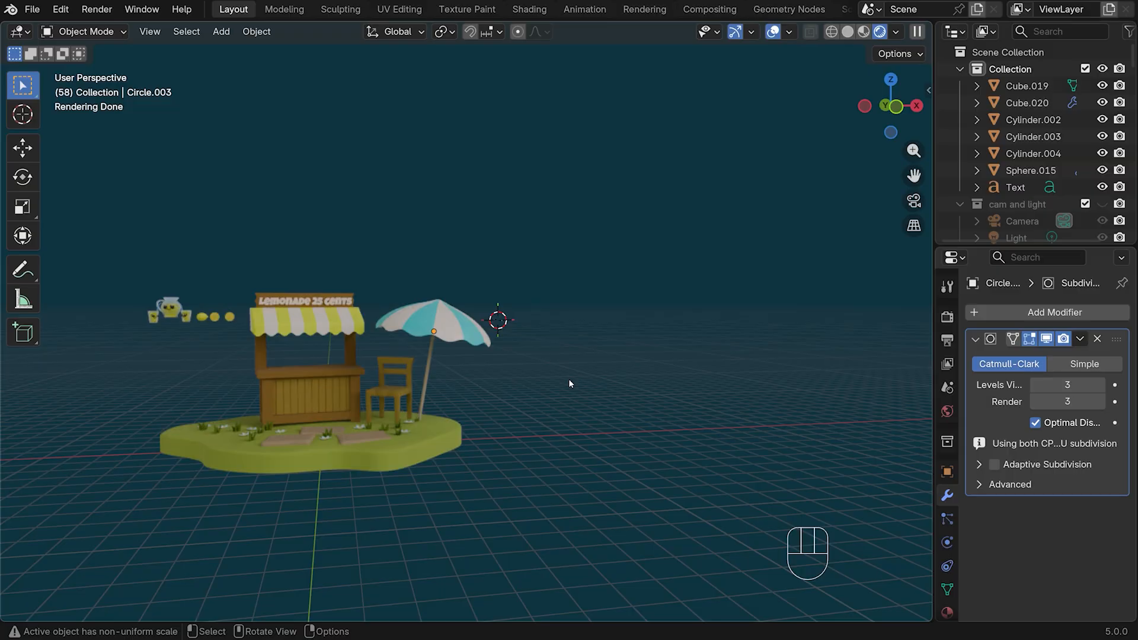